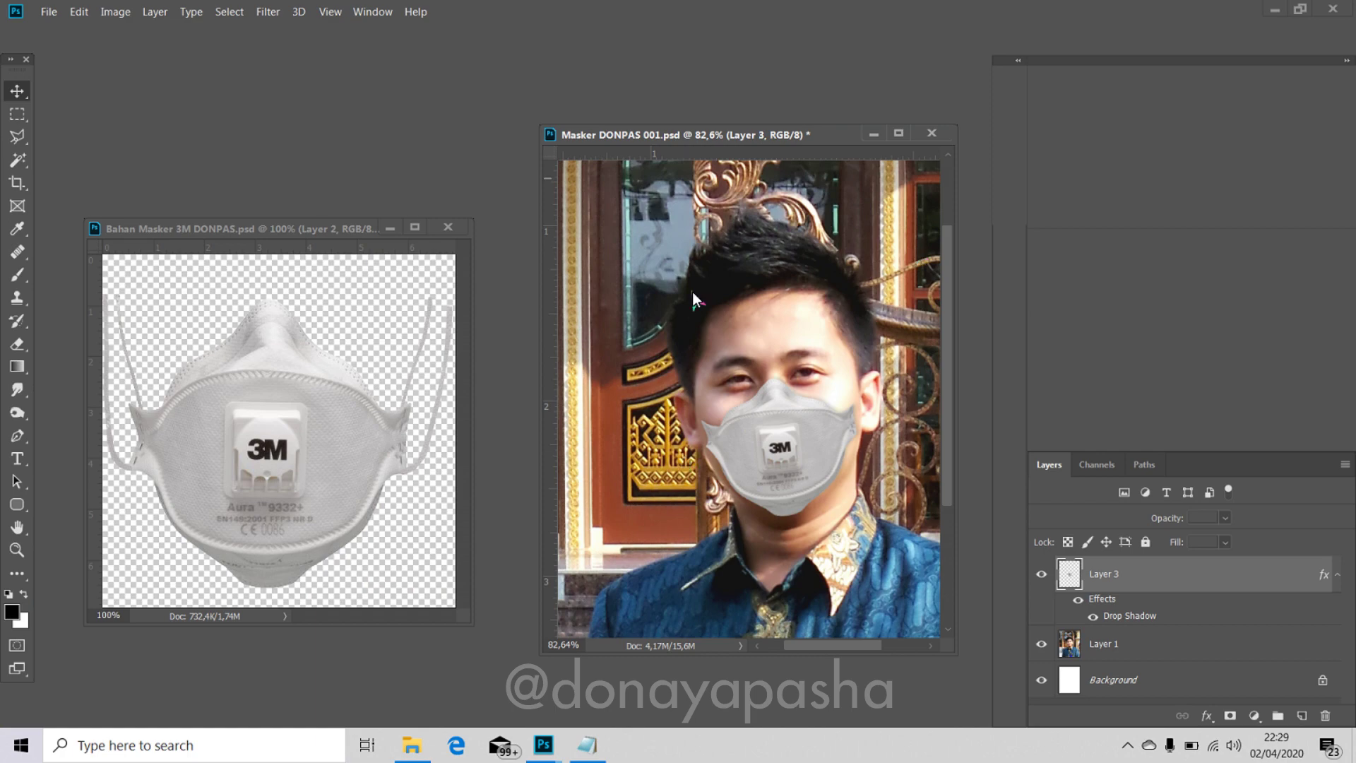
# Examine the finished masked portrait in full-screen view and compare it with the mask source document.
pyautogui.moveTo(727, 140); pyautogui.dragTo(672, 166)
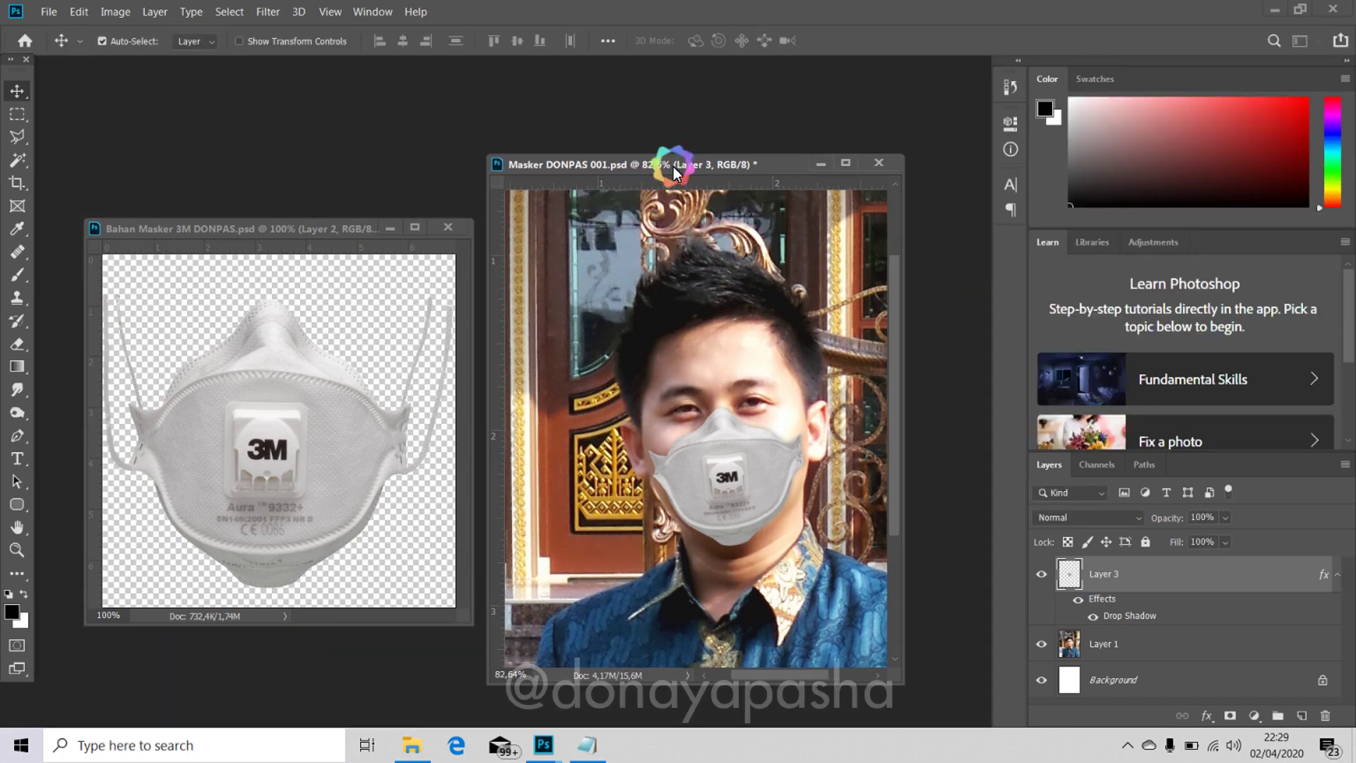
pyautogui.press('f')
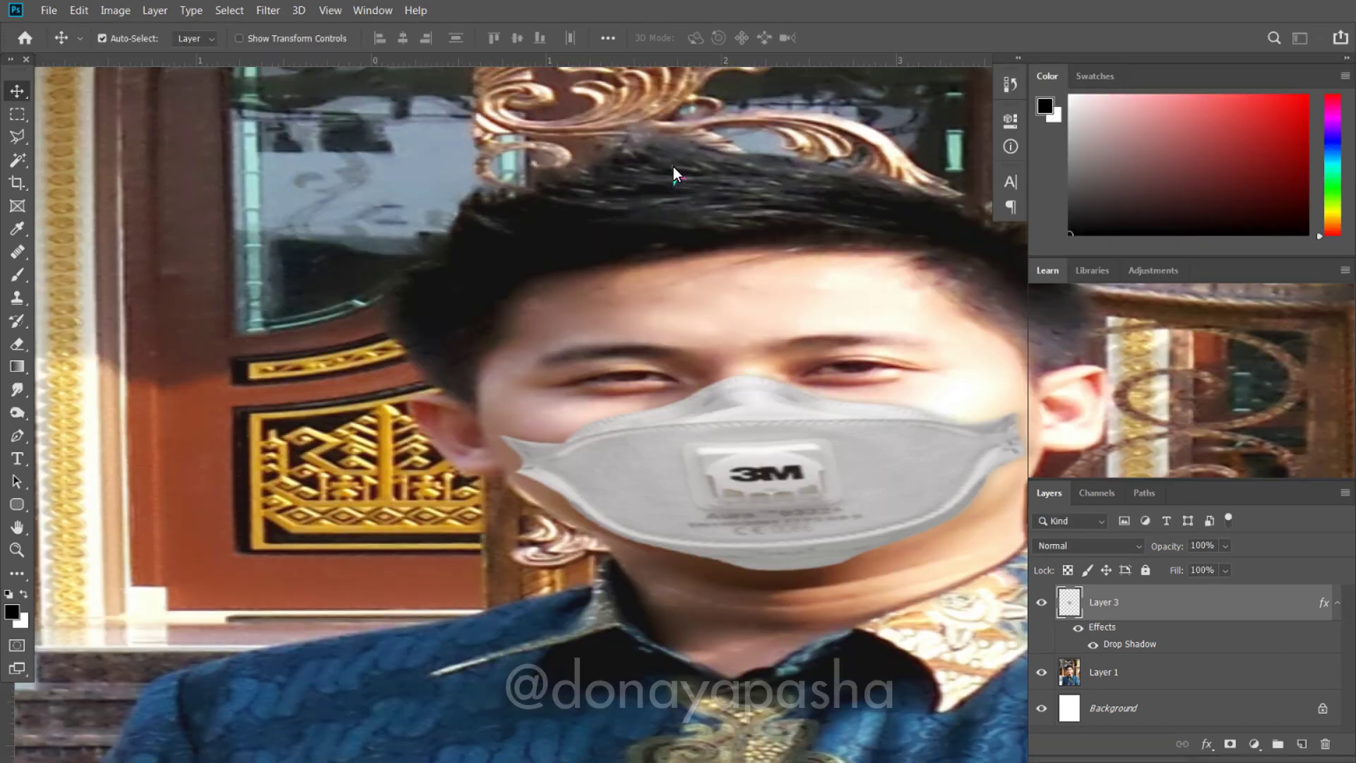
pyautogui.hotkey('ctrl', '+')
pyautogui.moveTo(715, 253); pyautogui.dragTo(705, 340)
pyautogui.scroll(1, 705, 340)
pyautogui.scroll(1, 705, 340)
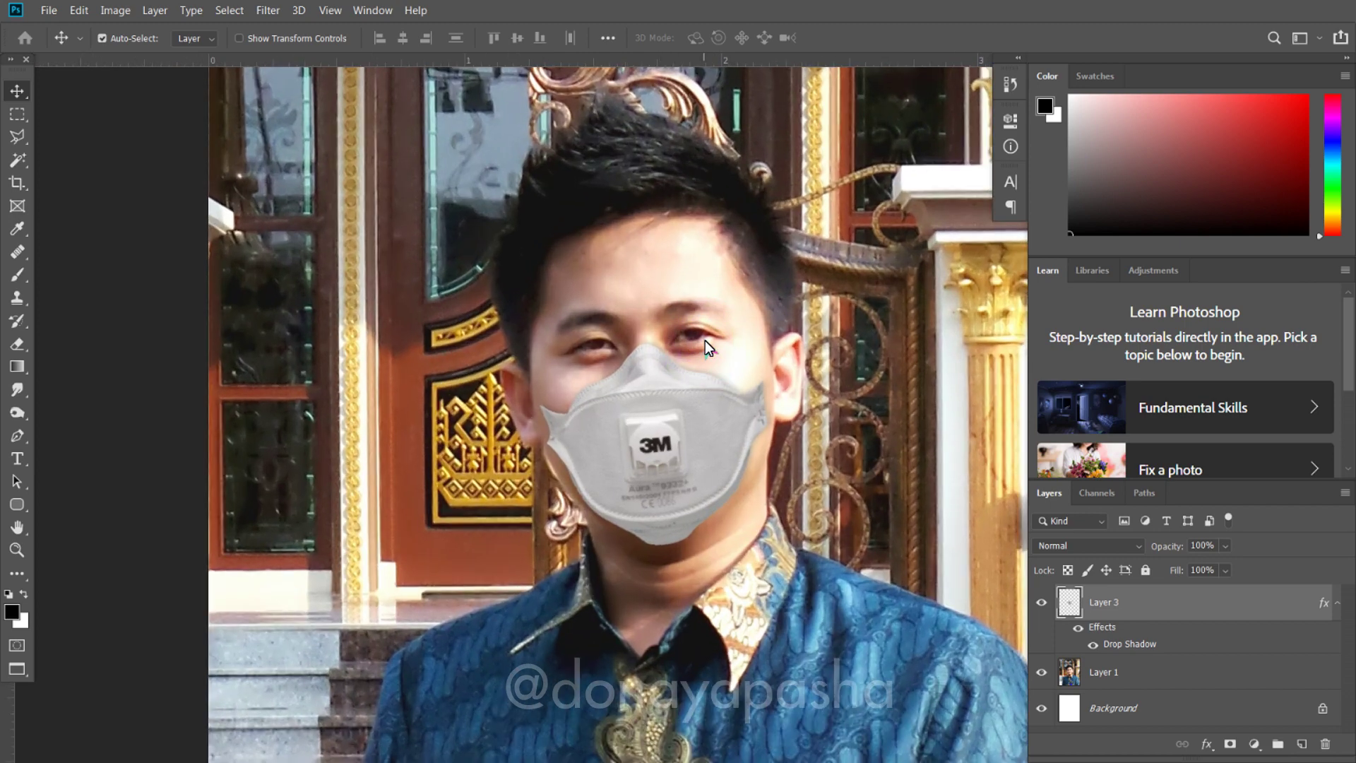
pyautogui.scroll(-4, 704, 341)
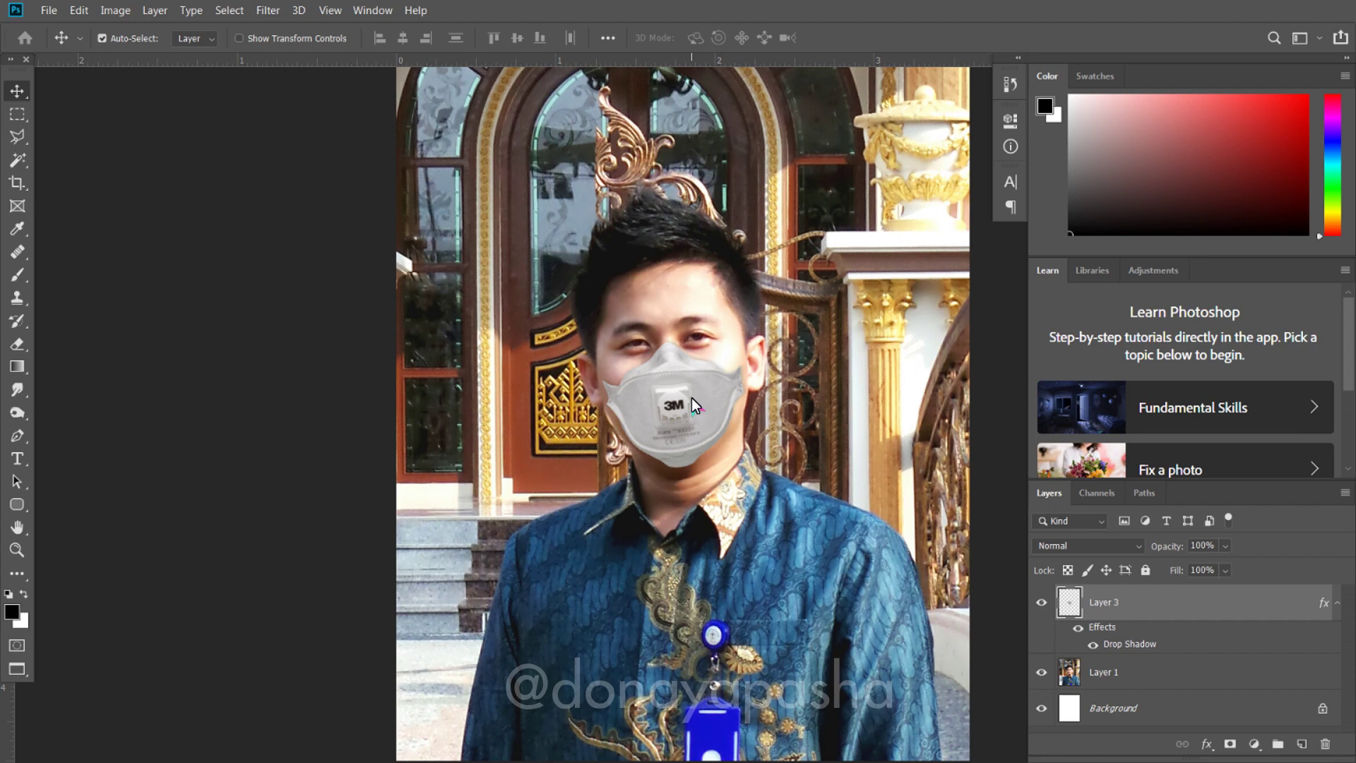
pyautogui.press('f')
pyautogui.press('f')
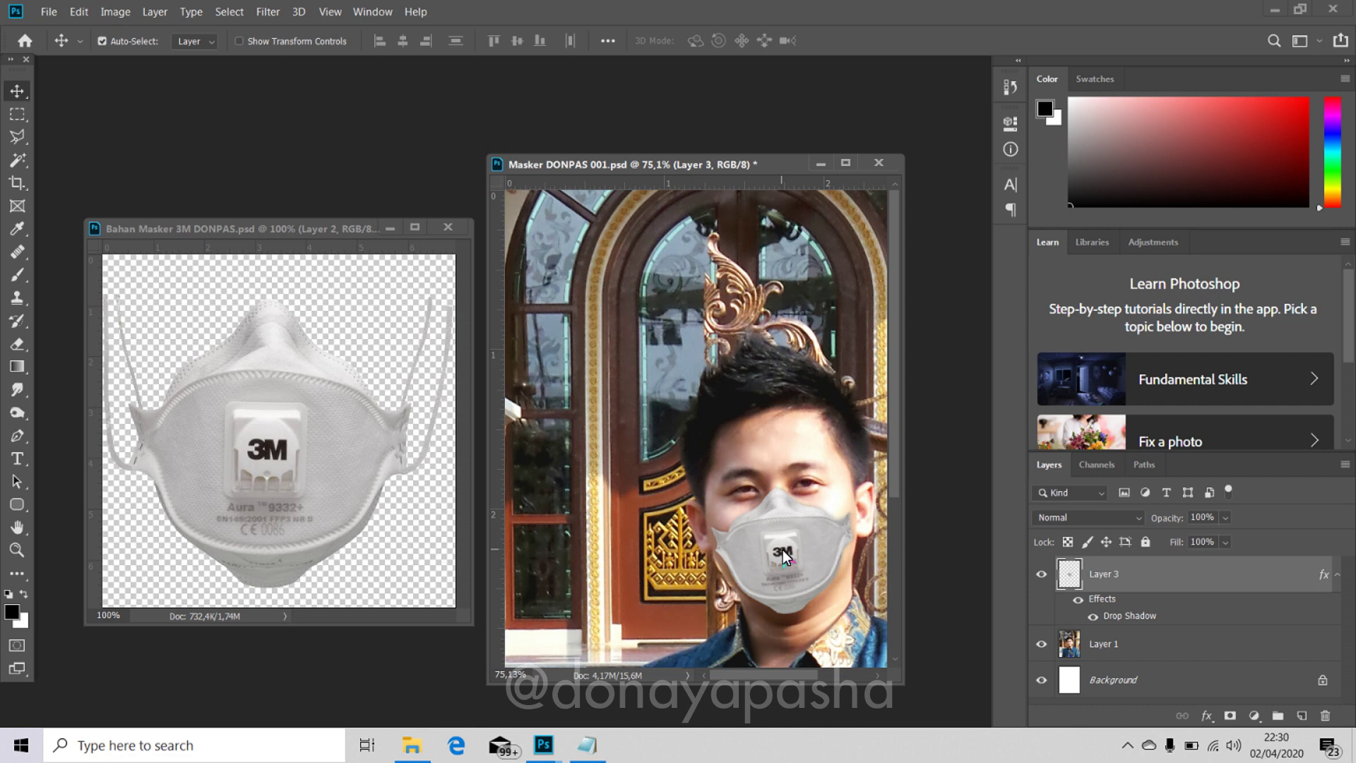
pyautogui.click(252, 231)
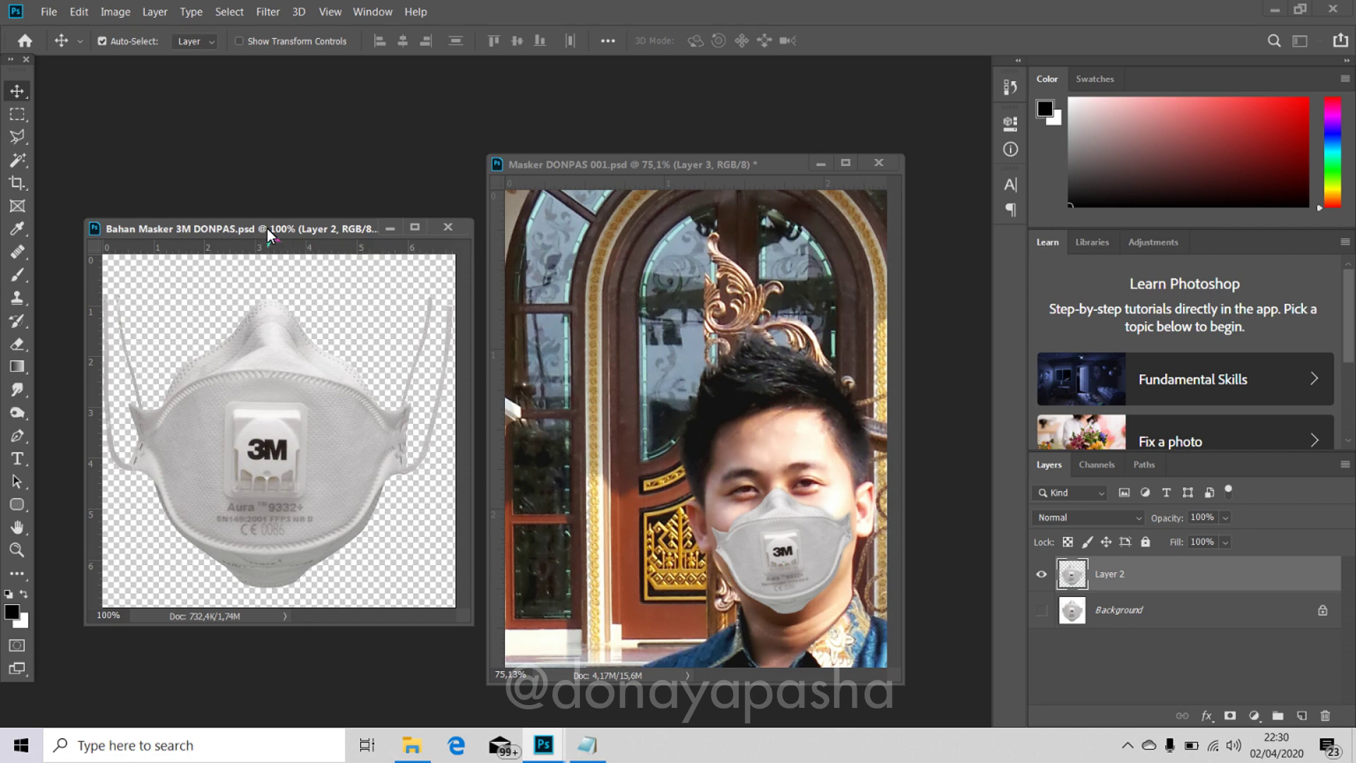
pyautogui.moveTo(267, 228); pyautogui.dragTo(303, 223)
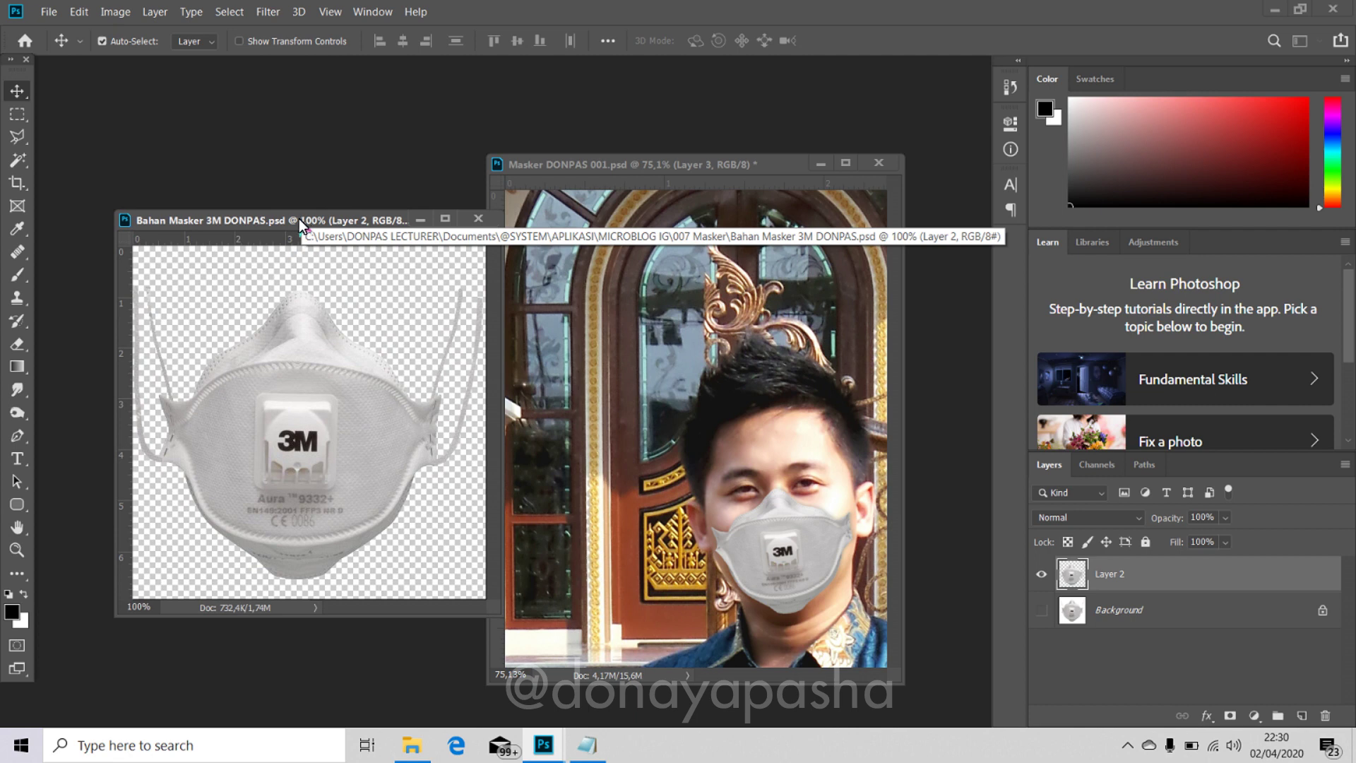
pyautogui.moveTo(295, 218); pyautogui.dragTo(265, 217)
pyautogui.click(618, 168)
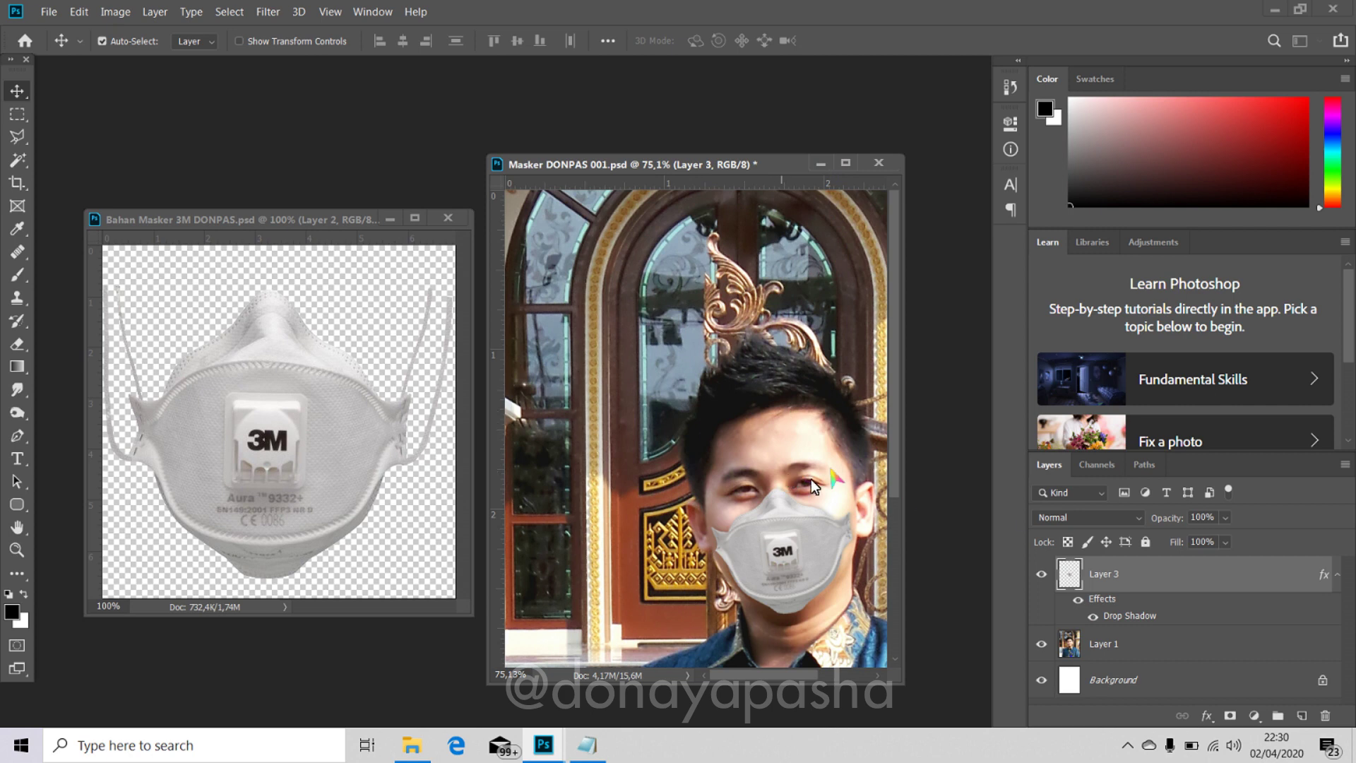
# Close the finished Masker DONPAS 001.psd composite and the Bahan Masker 3M DONPAS.psd mask document.
pyautogui.click(891, 164)
pyautogui.click(726, 290)
pyautogui.moveTo(324, 218); pyautogui.dragTo(344, 181)
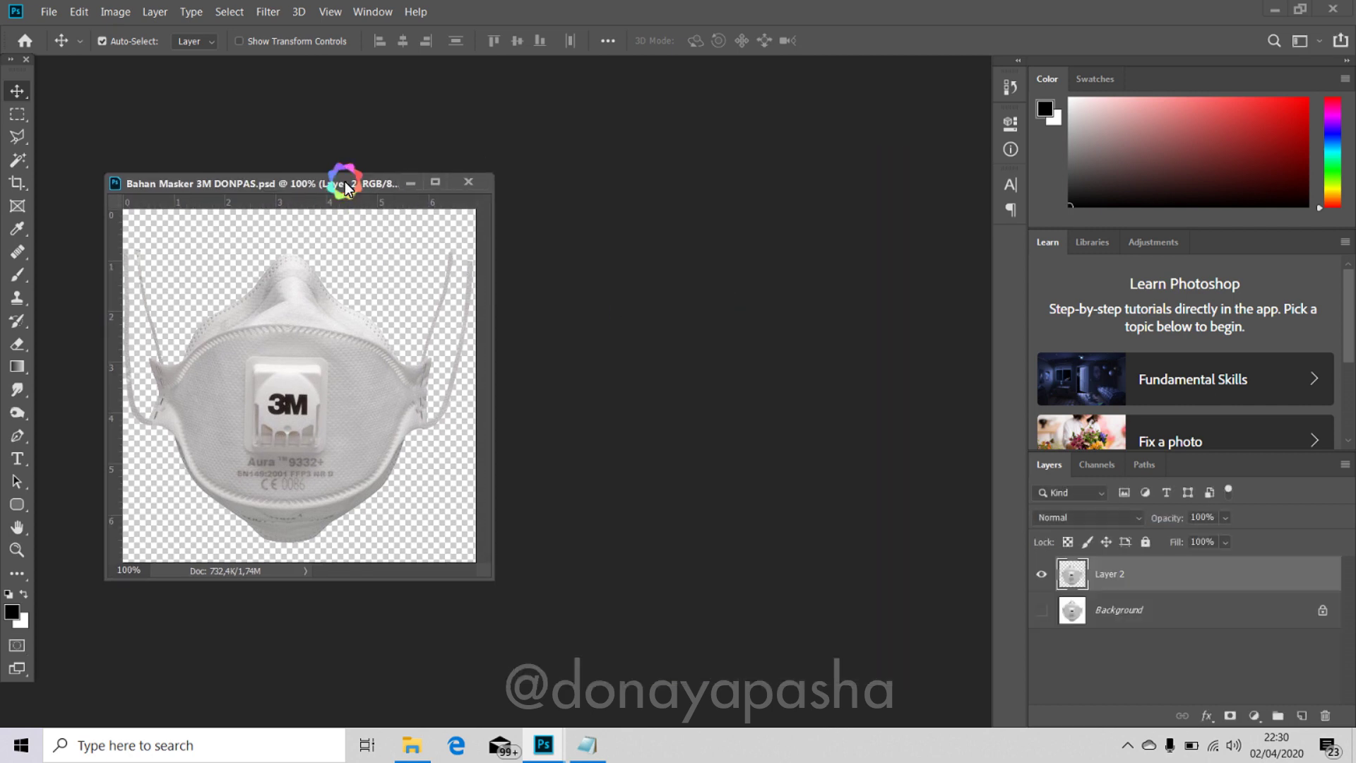
pyautogui.click(469, 183)
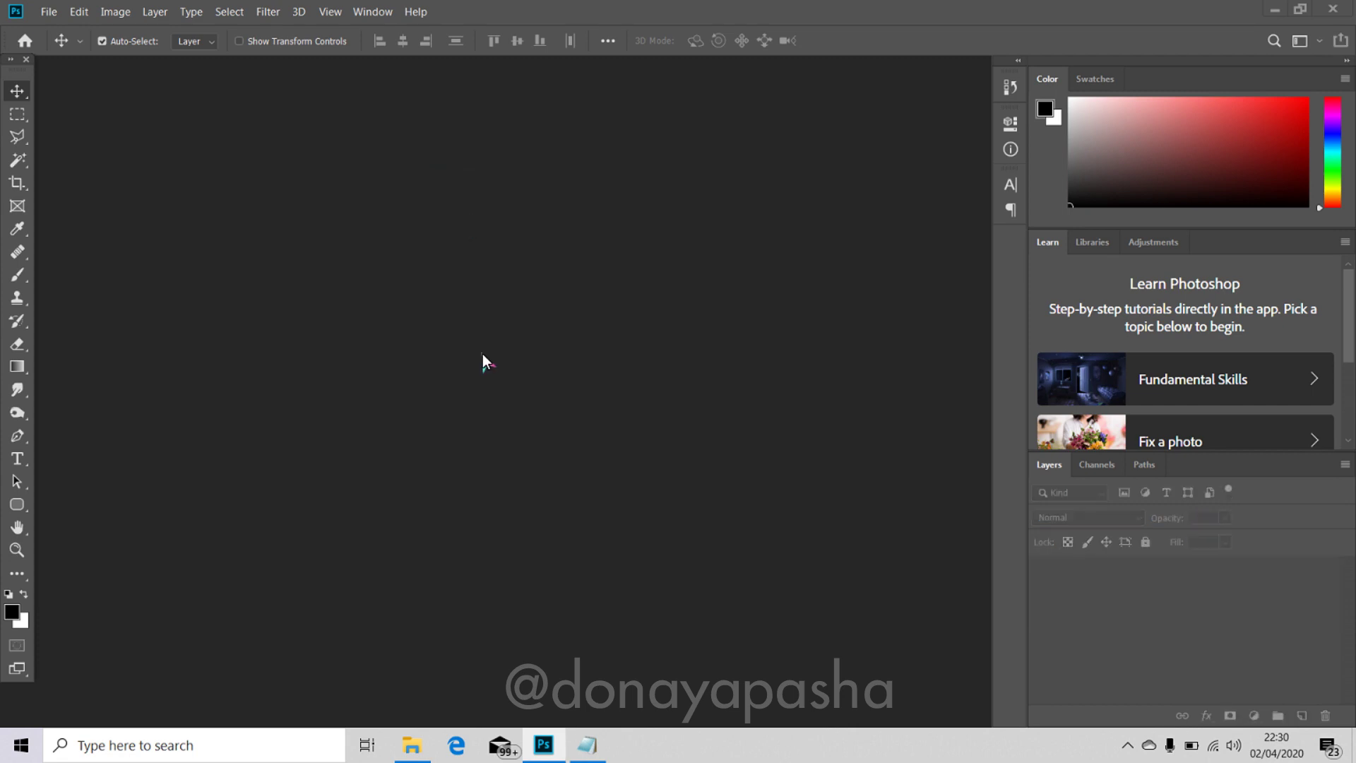
# Open Bahan Masker 3M DONPAS.psd in Photoshop from the 007 Masker folder.
pyautogui.hotkey('alt', 'Tab')
pyautogui.hotkey('alt', 'Tab')
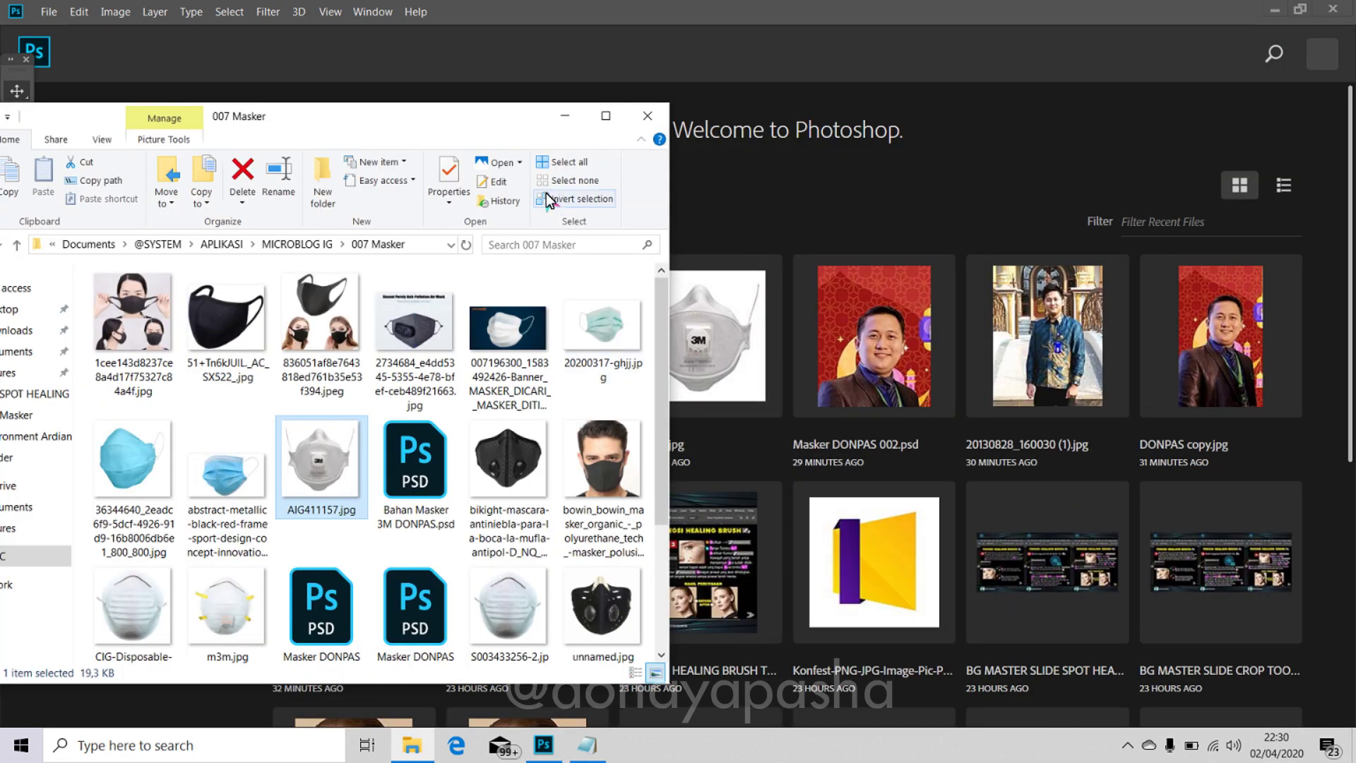
pyautogui.moveTo(443, 116); pyautogui.dragTo(716, 83)
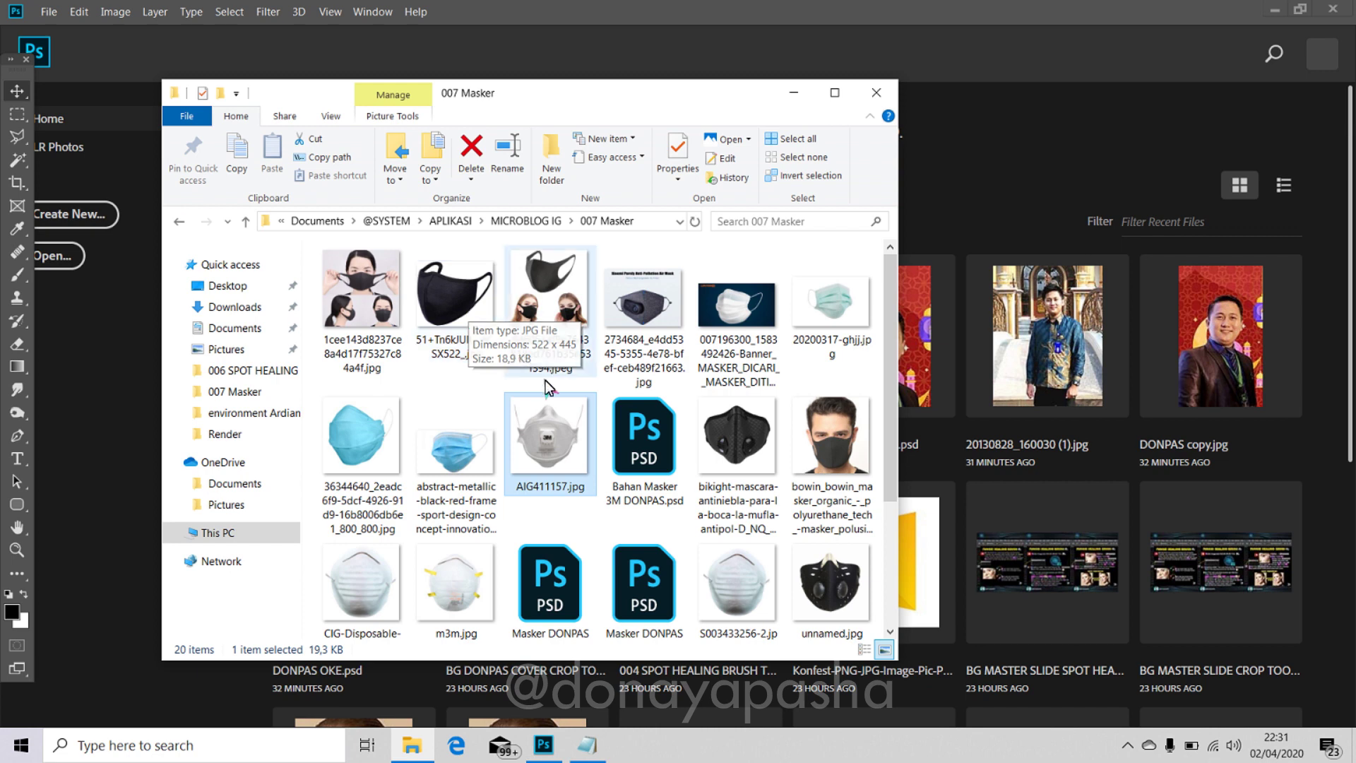
pyautogui.click(649, 442)
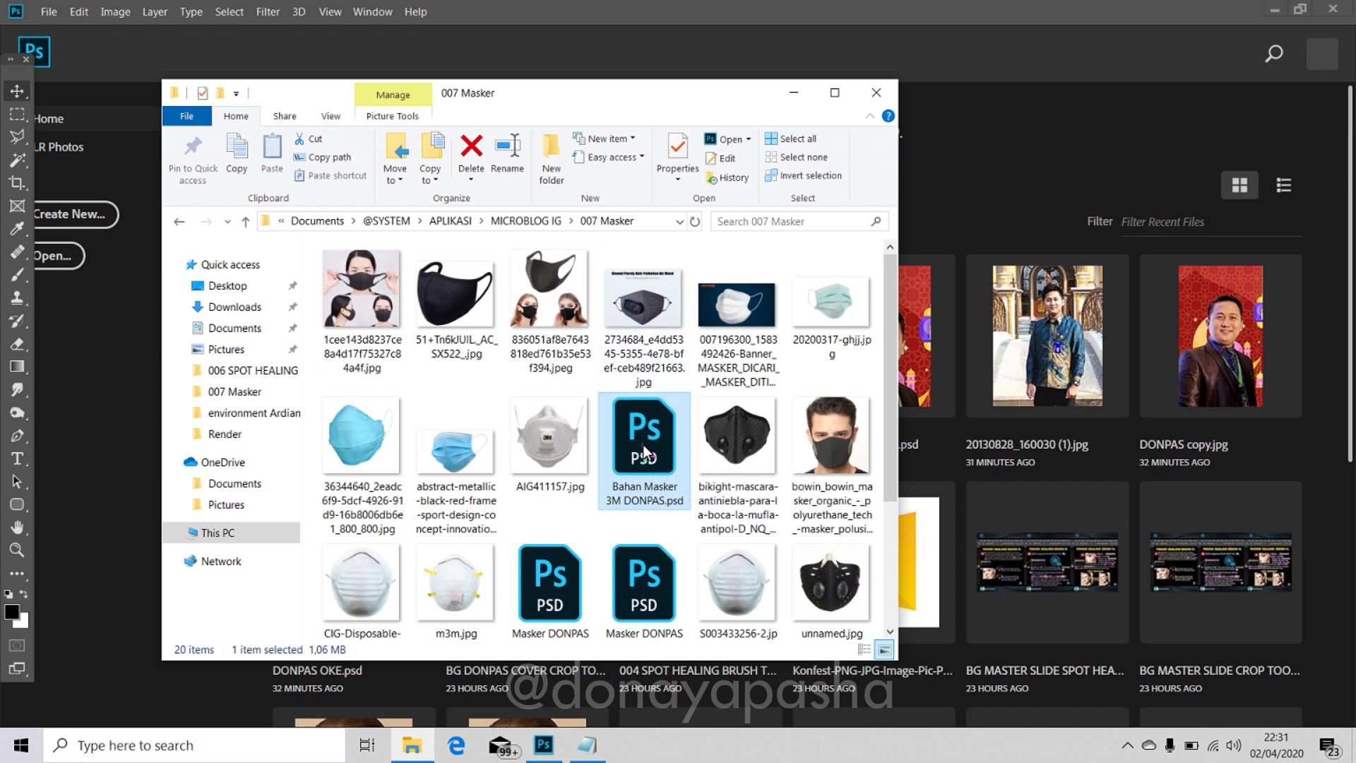
pyautogui.moveTo(644, 452); pyautogui.dragTo(985, 161)
# Minimize the Notepad settings notes and the 007 Masker folder window to uncover the mask document.
pyautogui.hotkey('alt', 'Tab')
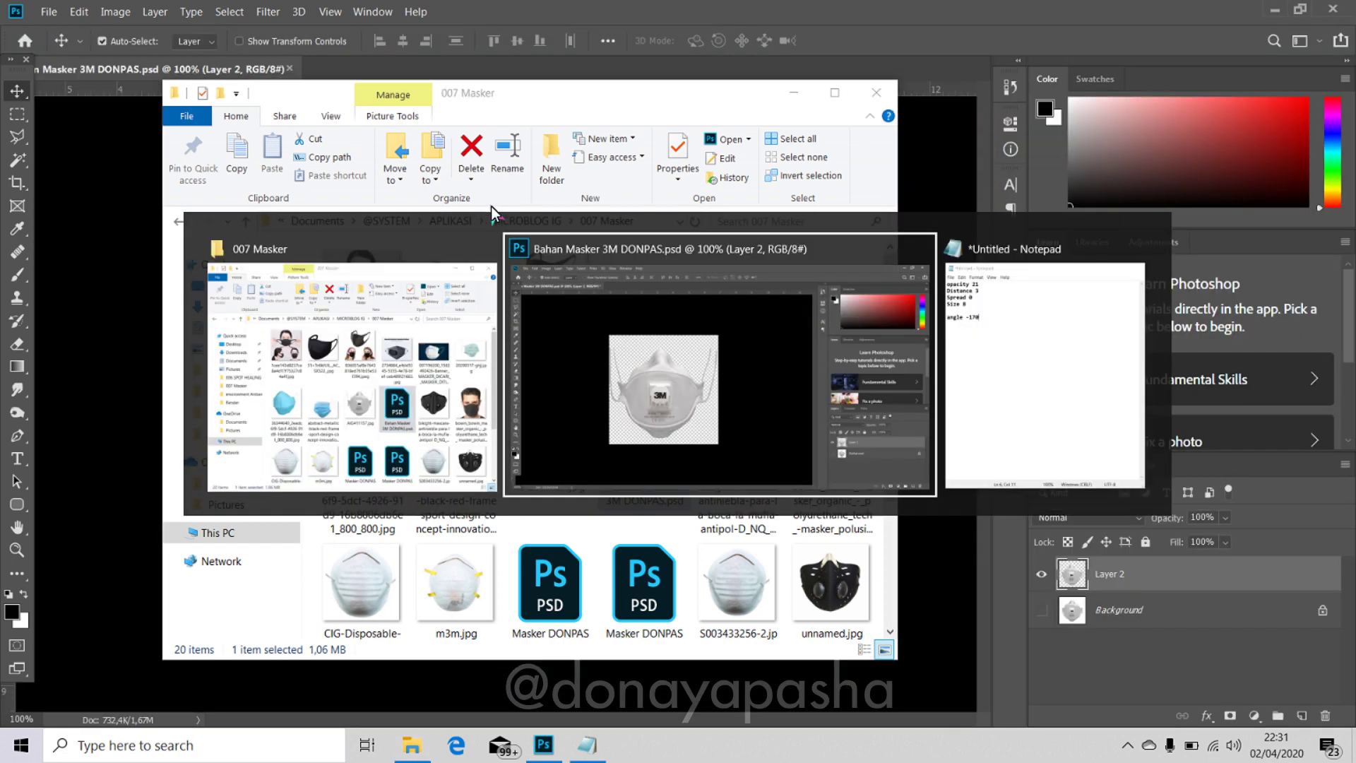
pyautogui.hotkey('alt', 'Tab')
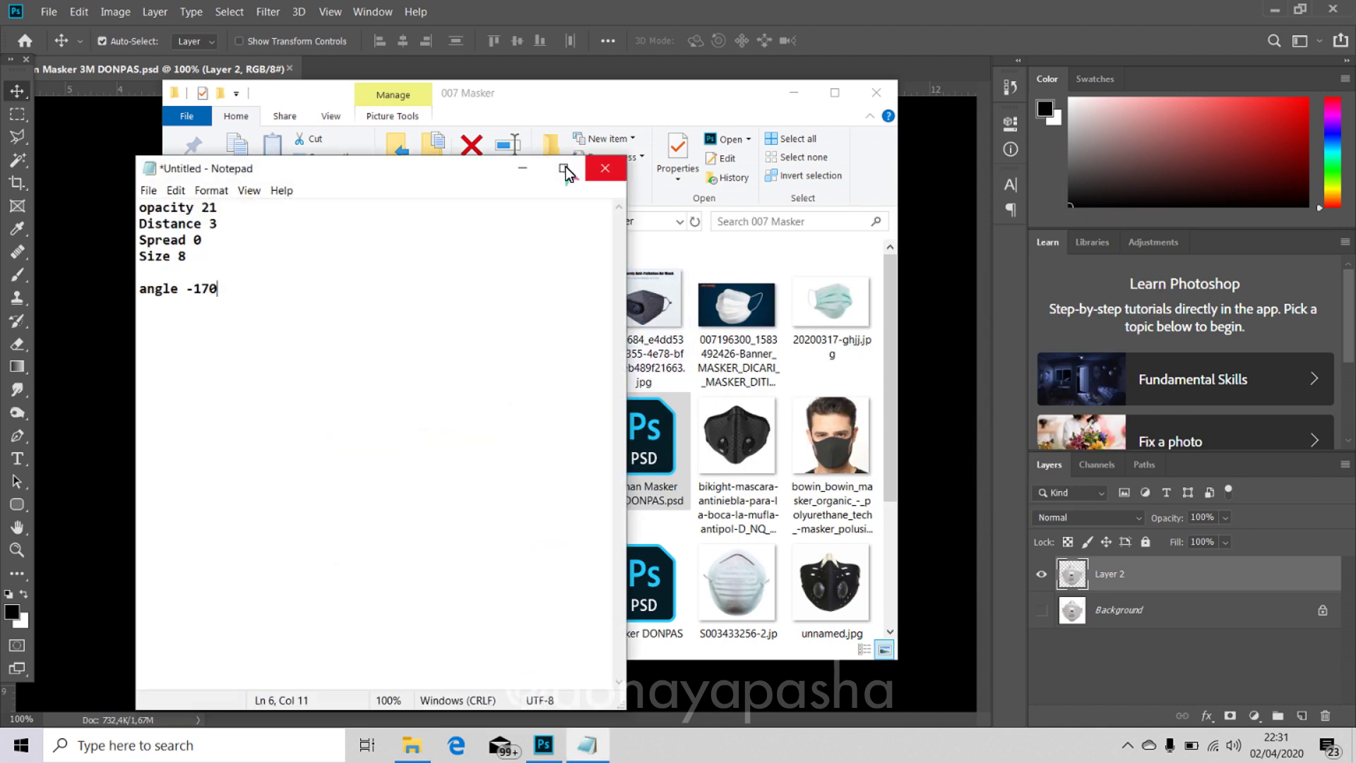
pyautogui.click(524, 169)
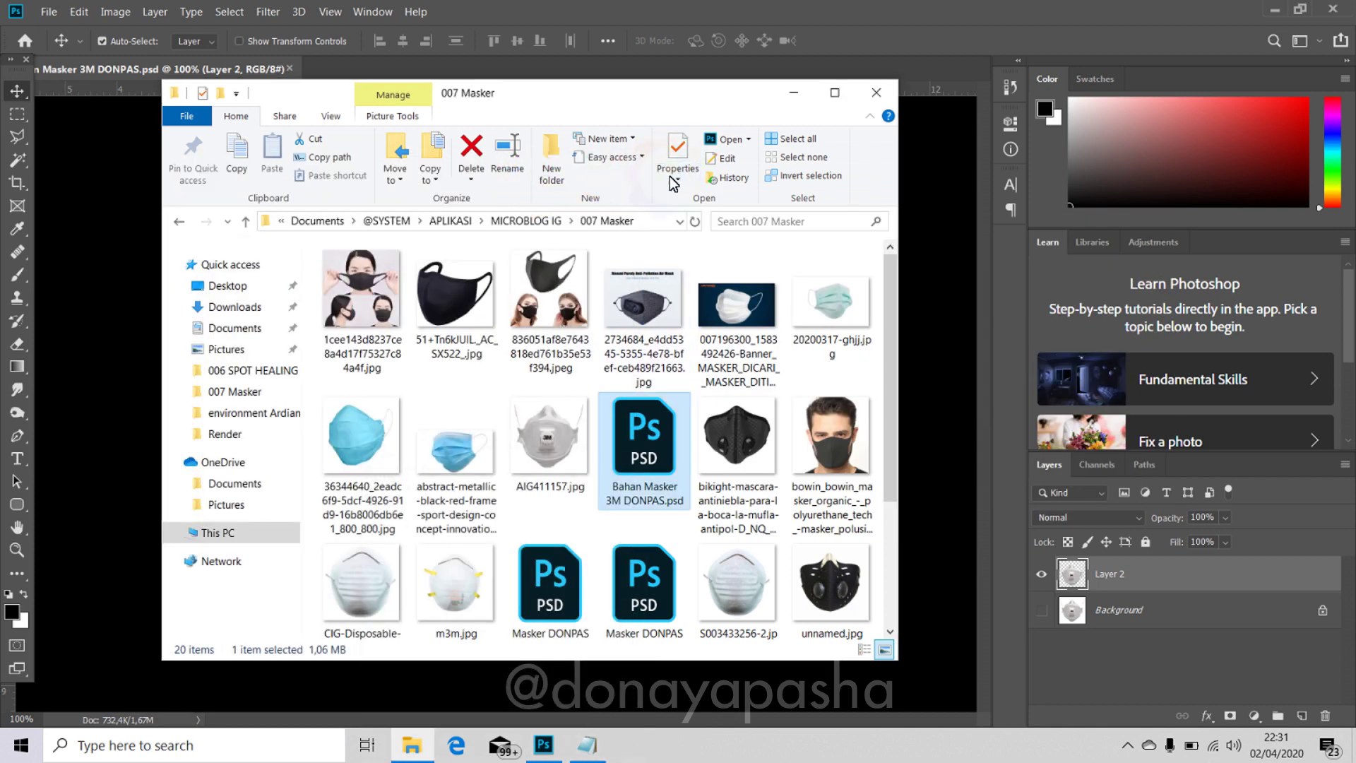
pyautogui.click(793, 92)
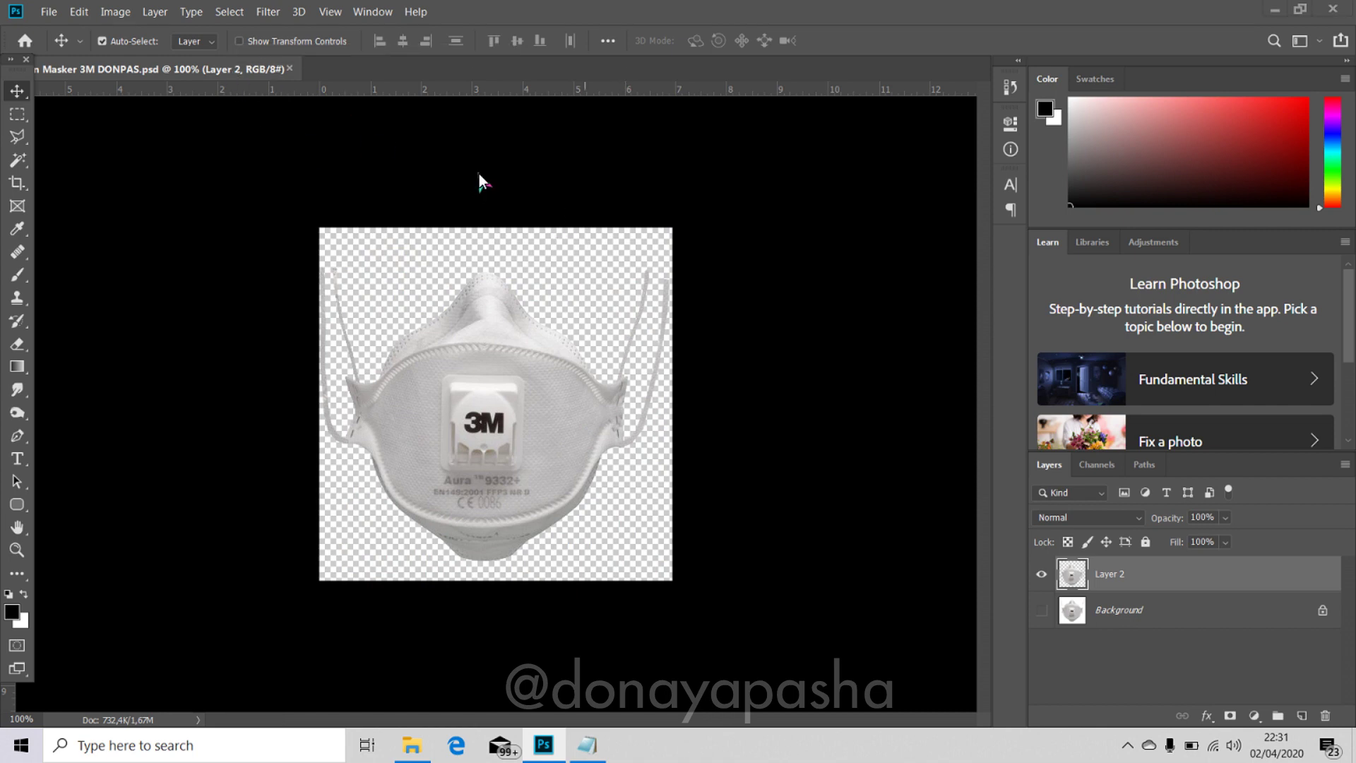
pyautogui.press('super+e')
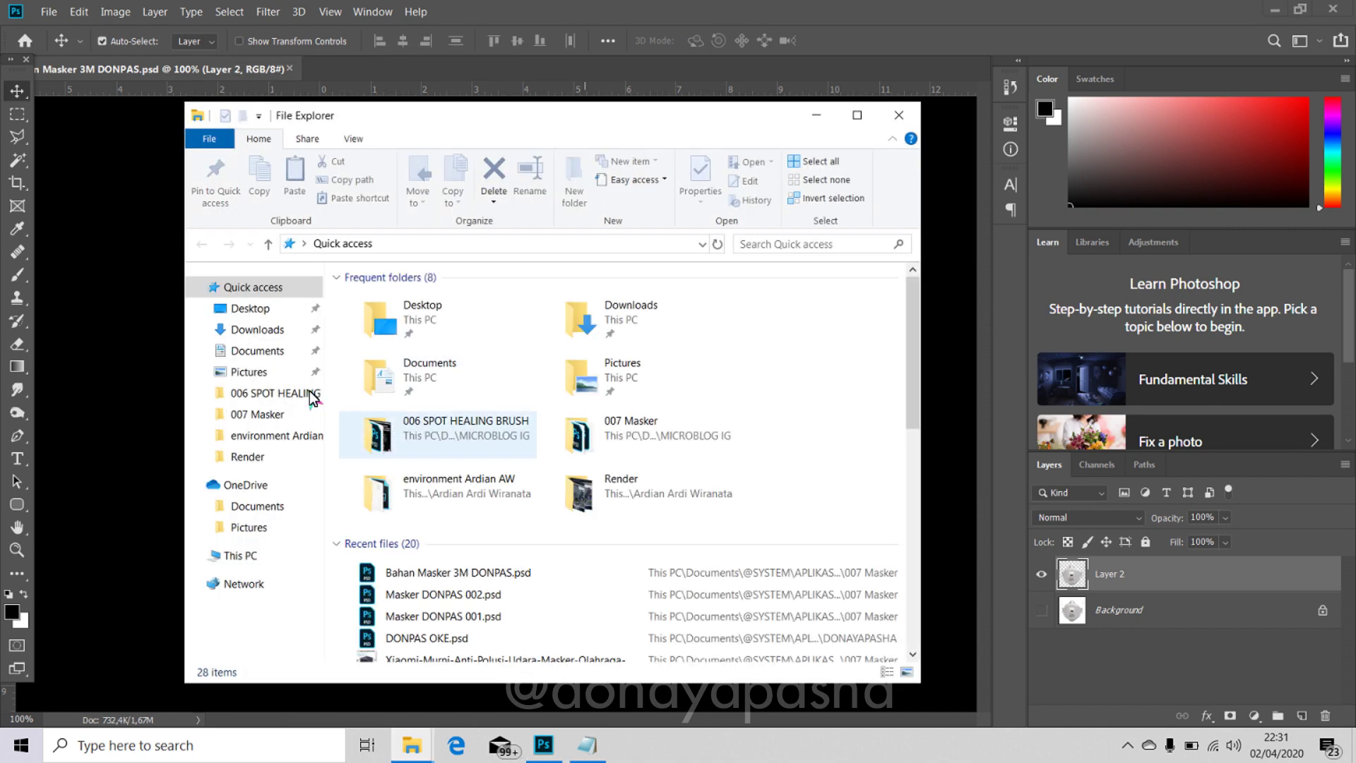
pyautogui.click(270, 353)
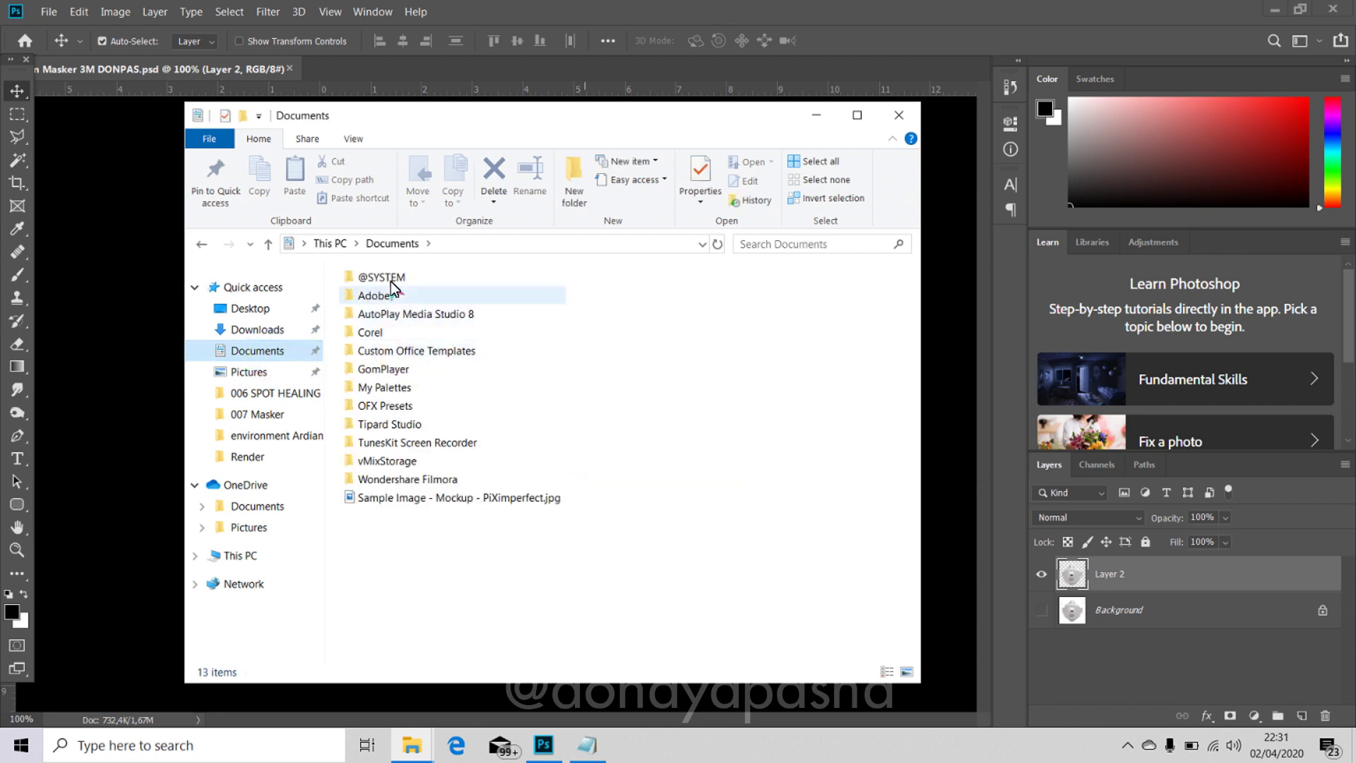
pyautogui.doubleClick(385, 278)
pyautogui.doubleClick(395, 340)
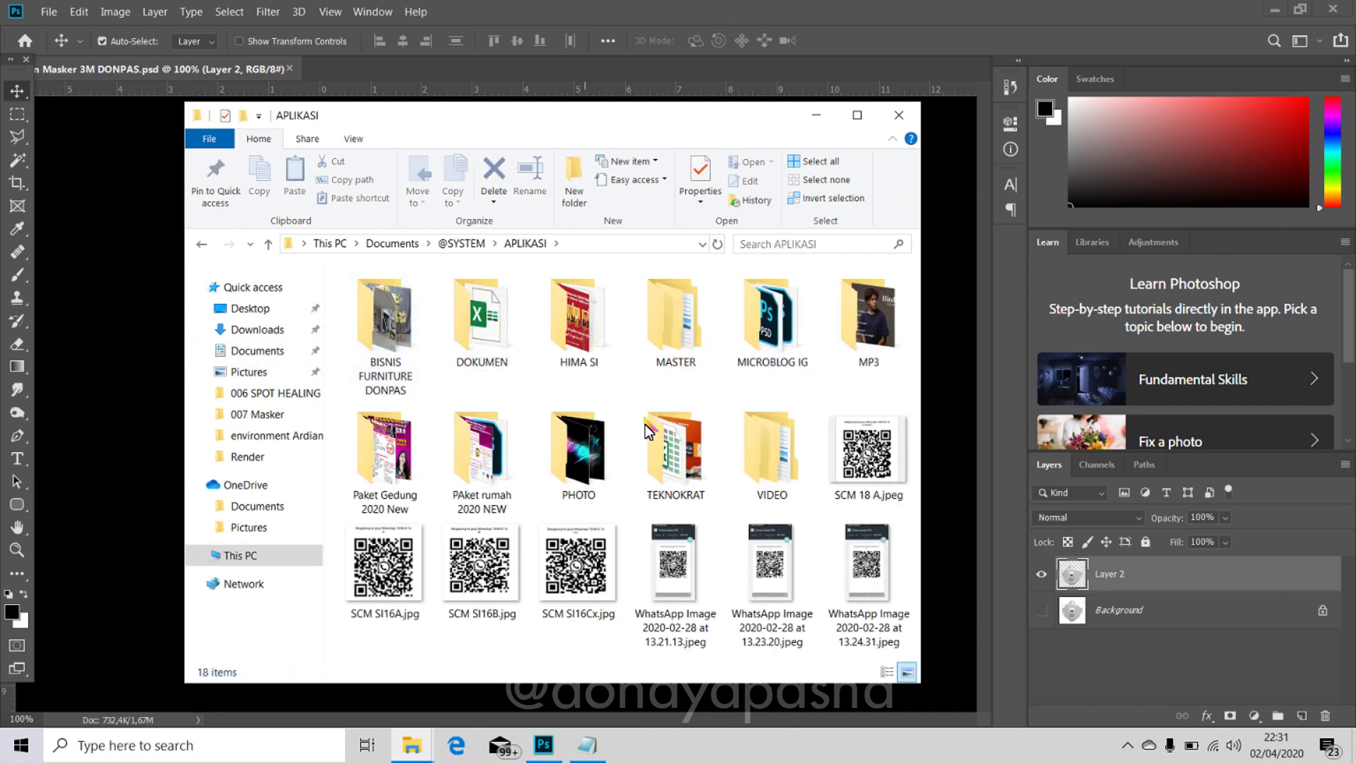
pyautogui.doubleClick(590, 464)
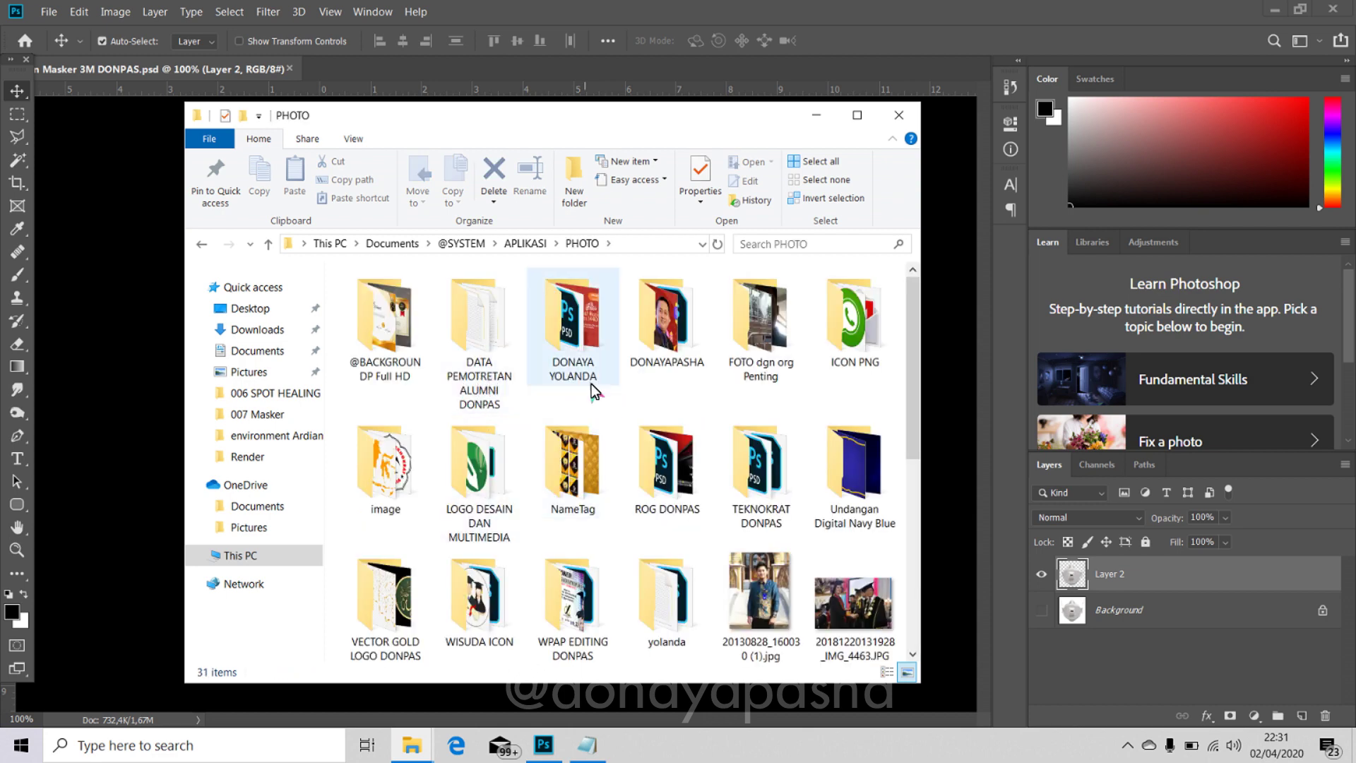
pyautogui.click(663, 344)
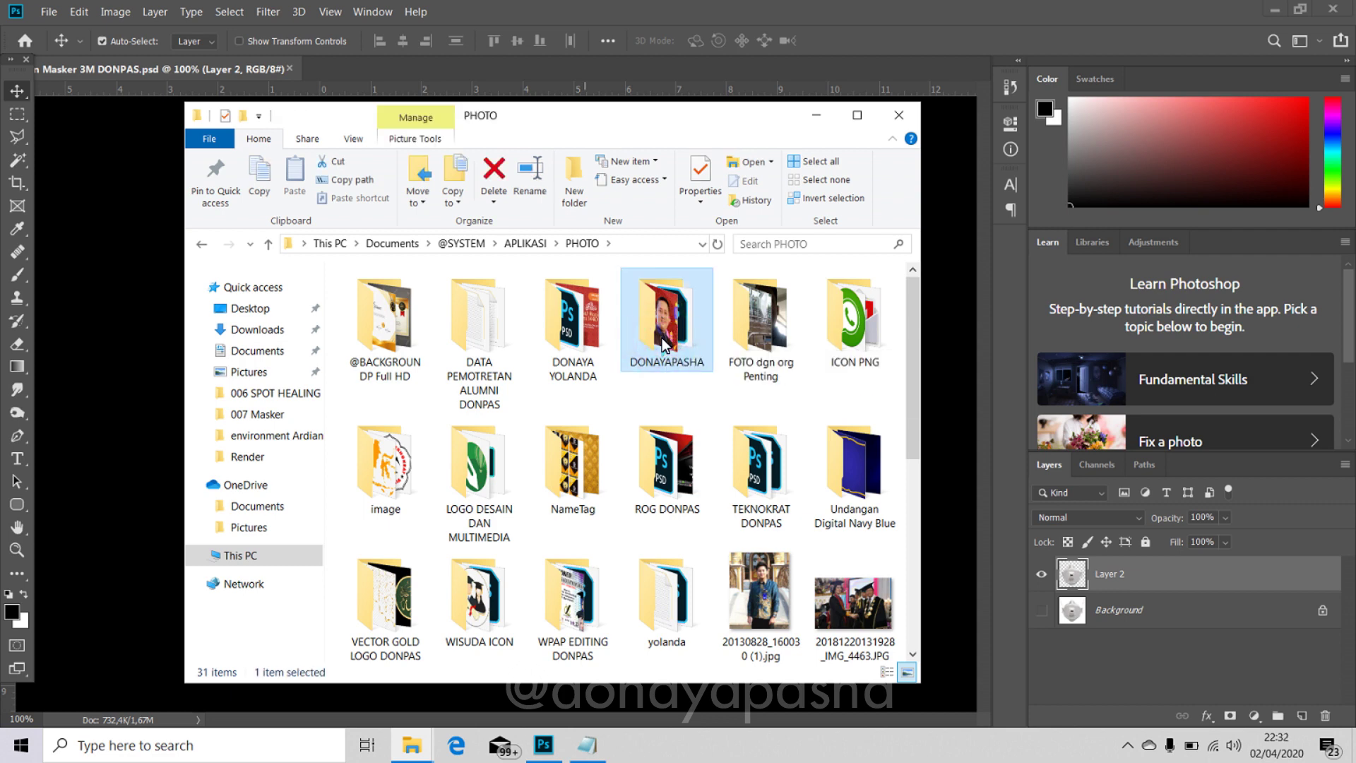
pyautogui.doubleClick(663, 344)
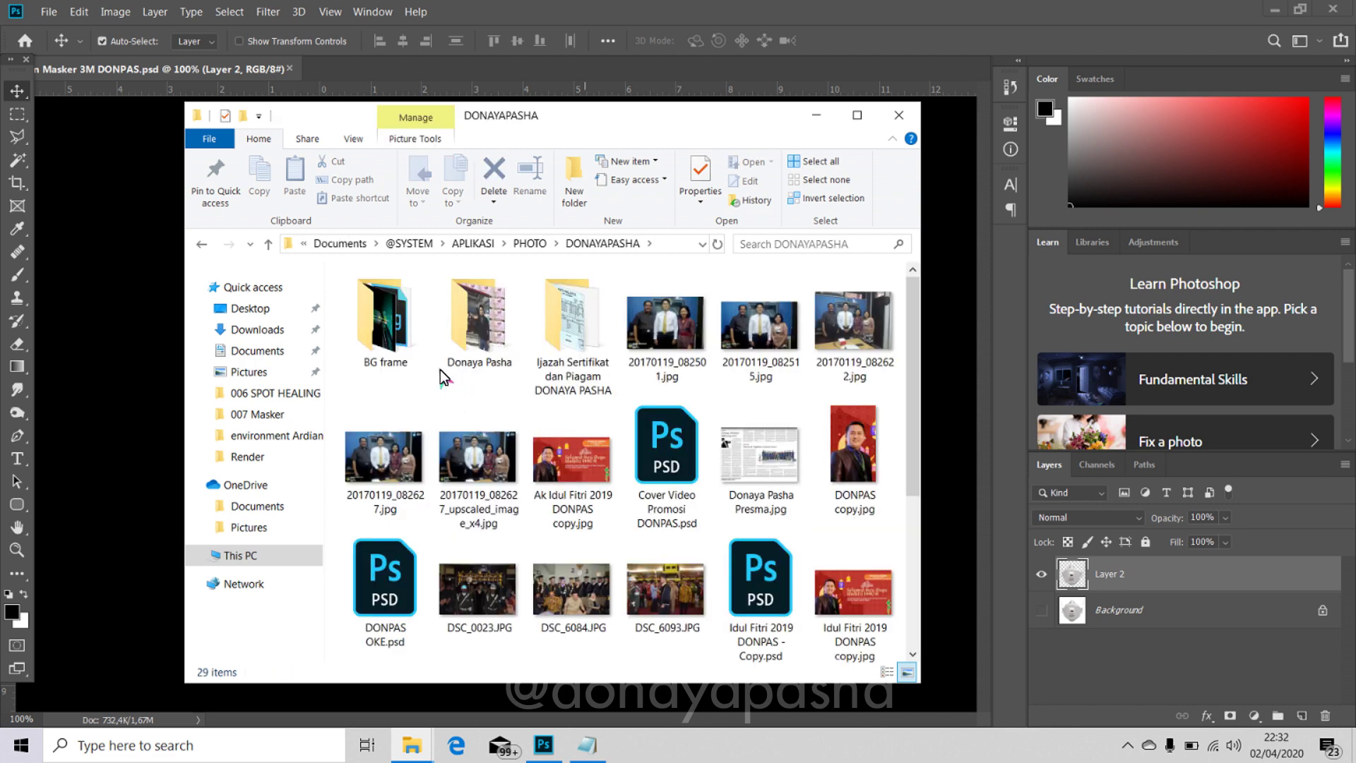
pyautogui.click(469, 345)
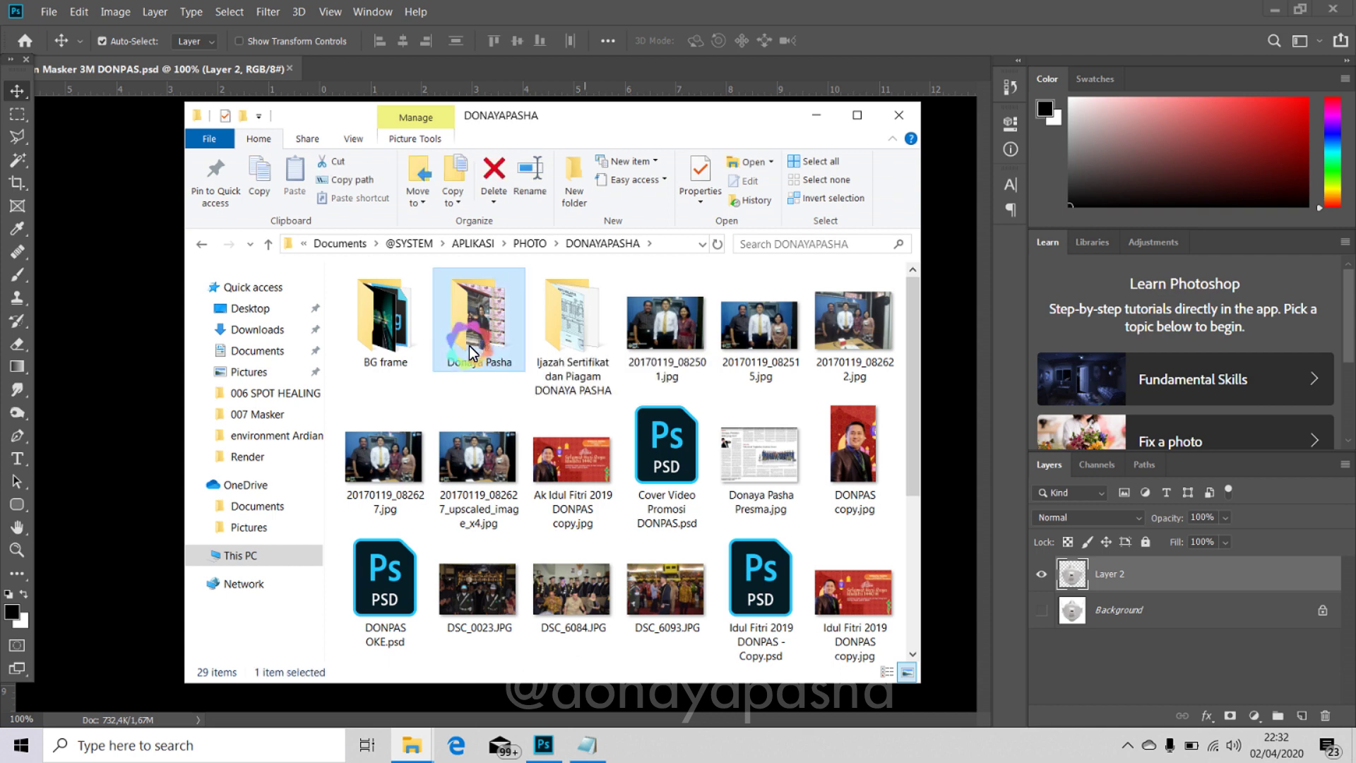
pyautogui.doubleClick(469, 346)
pyautogui.click(585, 316)
pyautogui.moveTo(563, 316)
pyautogui.mouseDown()
pyautogui.moveTo(261, 265)
pyautogui.moveTo(583, 320)
pyautogui.mouseUp()
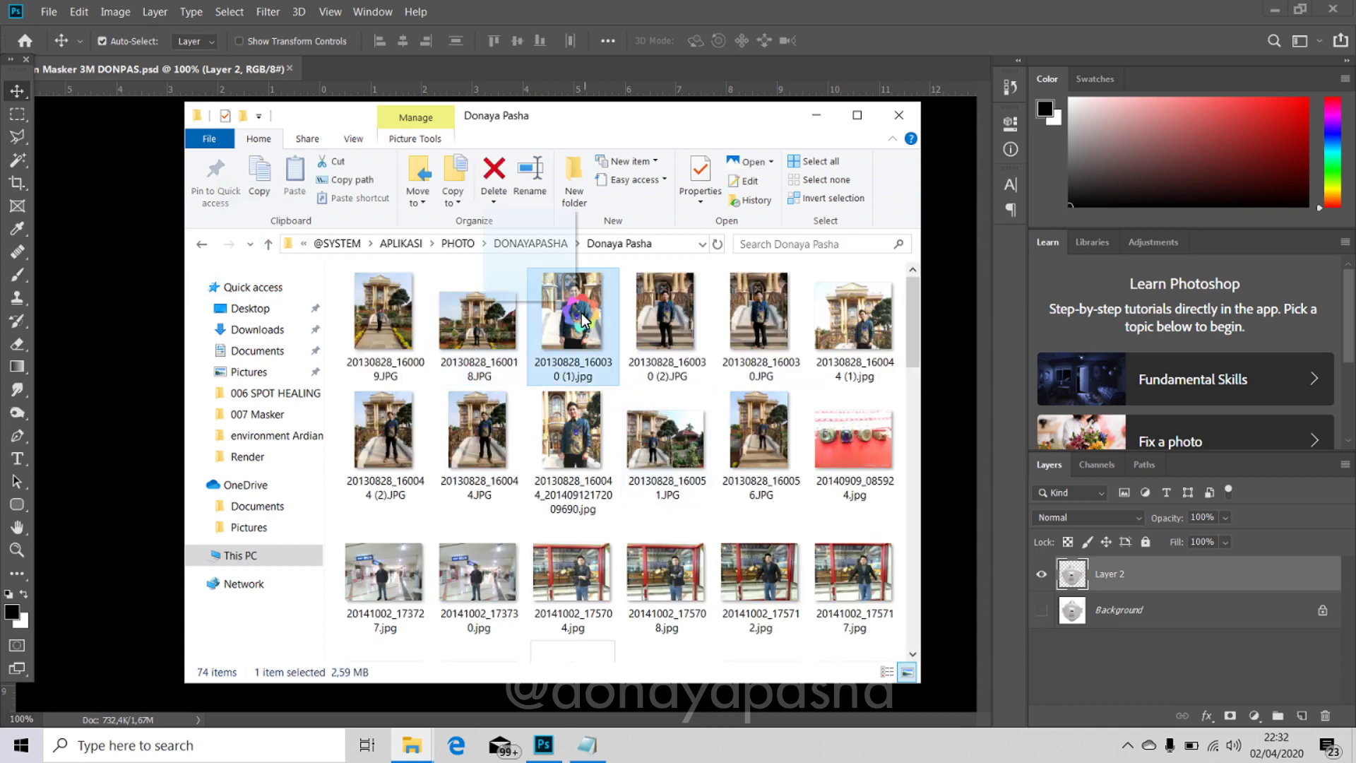
pyautogui.moveTo(561, 125); pyautogui.dragTo(848, 121)
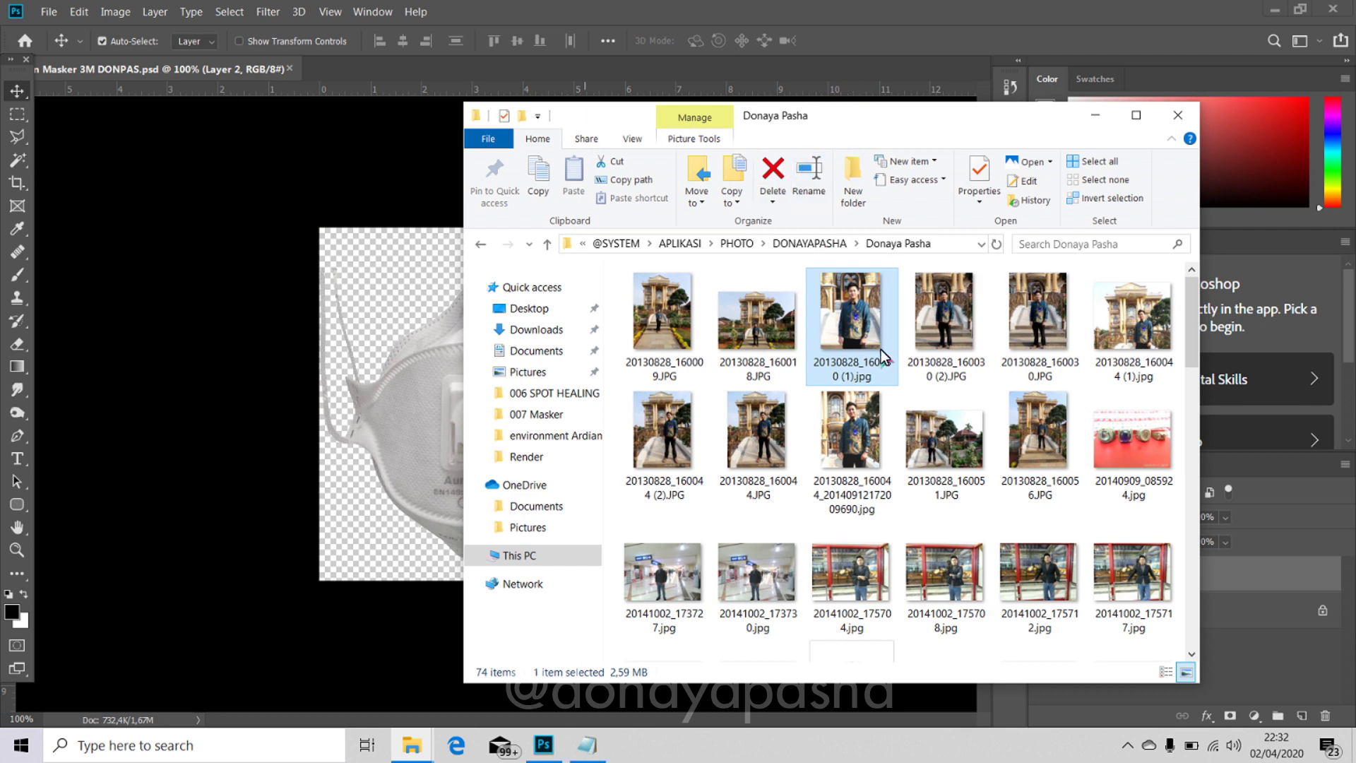
# Place 20130828_160030 (1).jpg into the mask document as a new layer and rasterize it.
pyautogui.moveTo(747, 333); pyautogui.dragTo(366, 334)
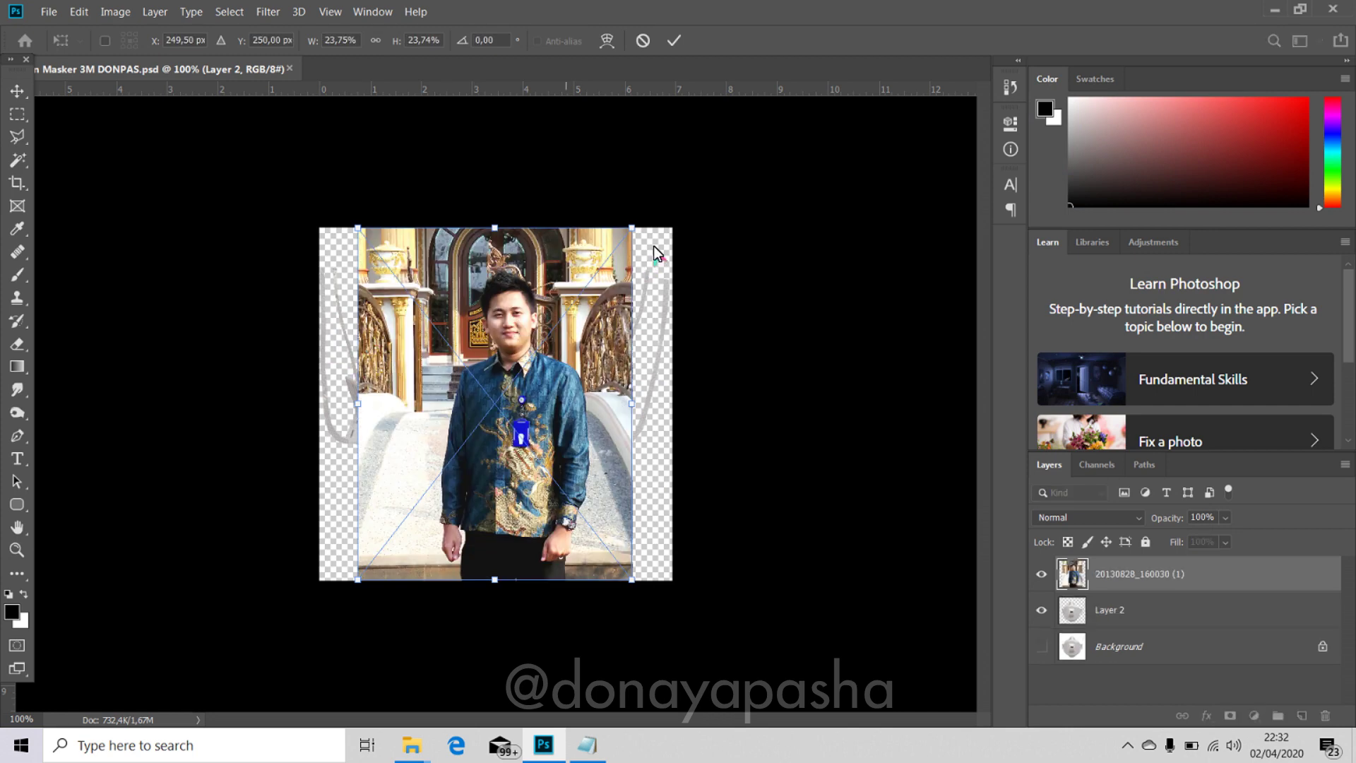
pyautogui.click(671, 41)
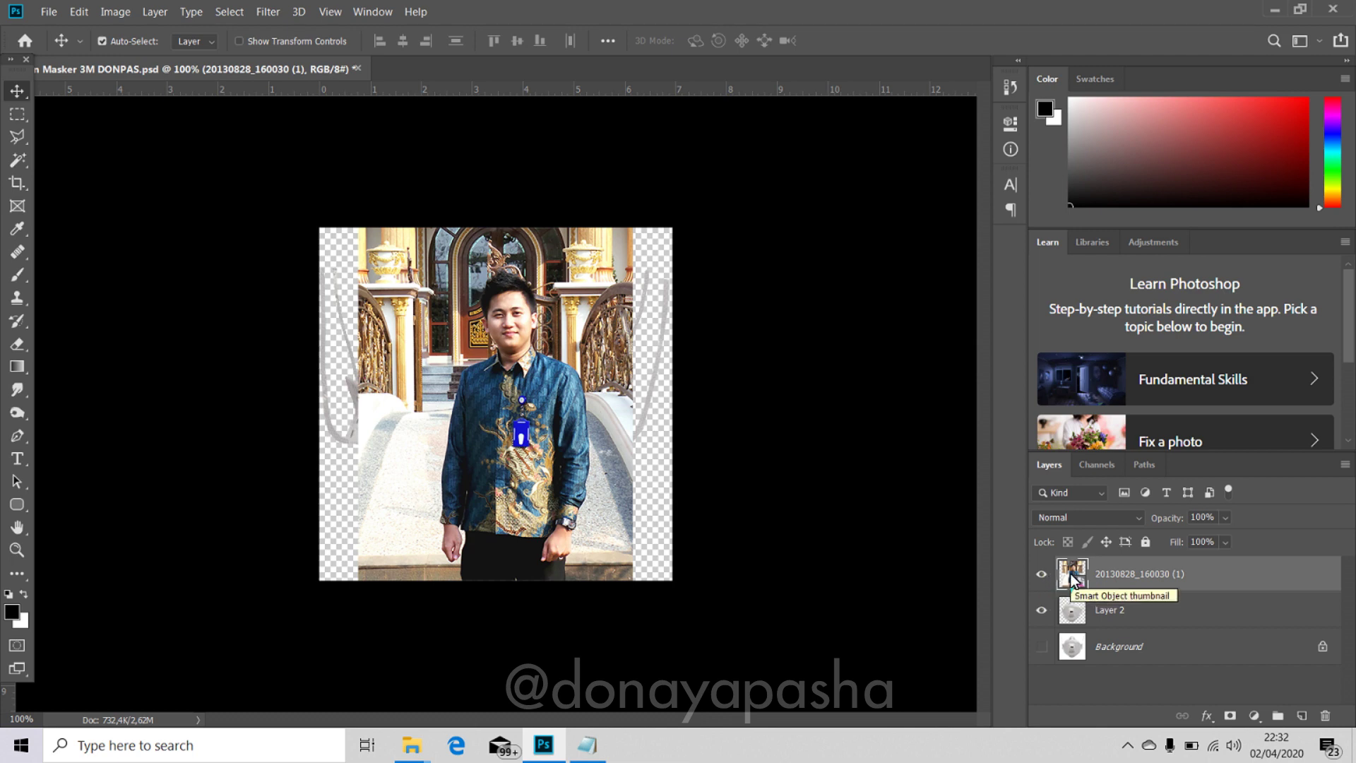
pyautogui.rightClick(1133, 574)
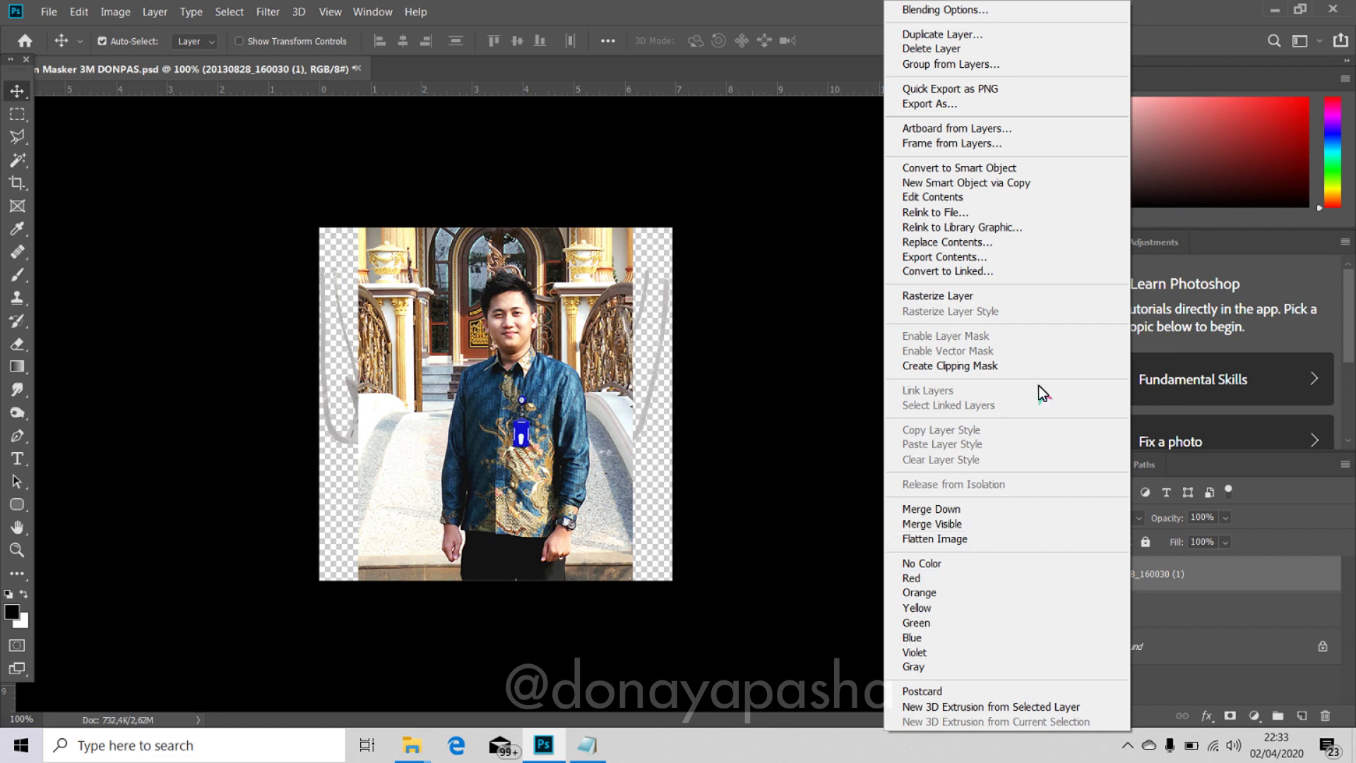
pyautogui.click(989, 298)
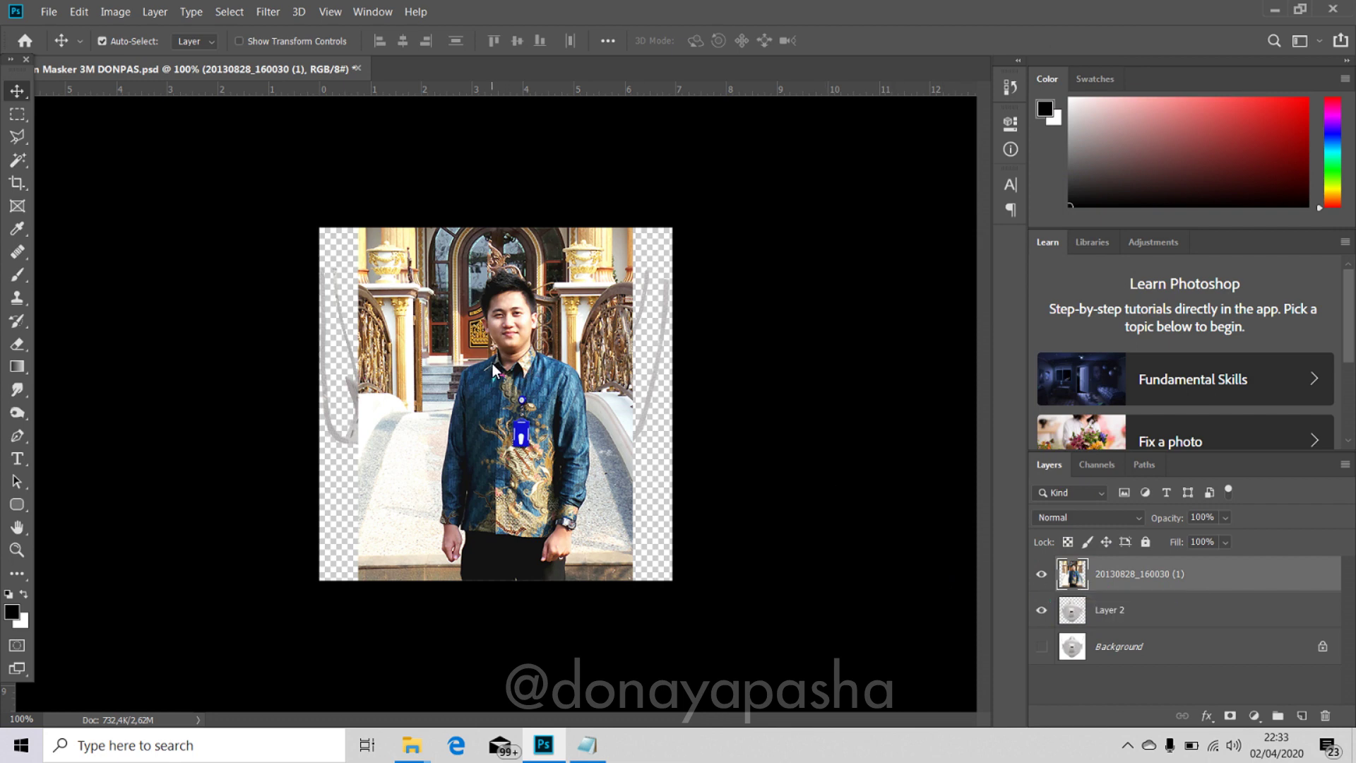
# Shift the placed photo across the mask canvas and delete its layer.
pyautogui.moveTo(428, 312); pyautogui.dragTo(494, 338)
pyautogui.press('Delete')
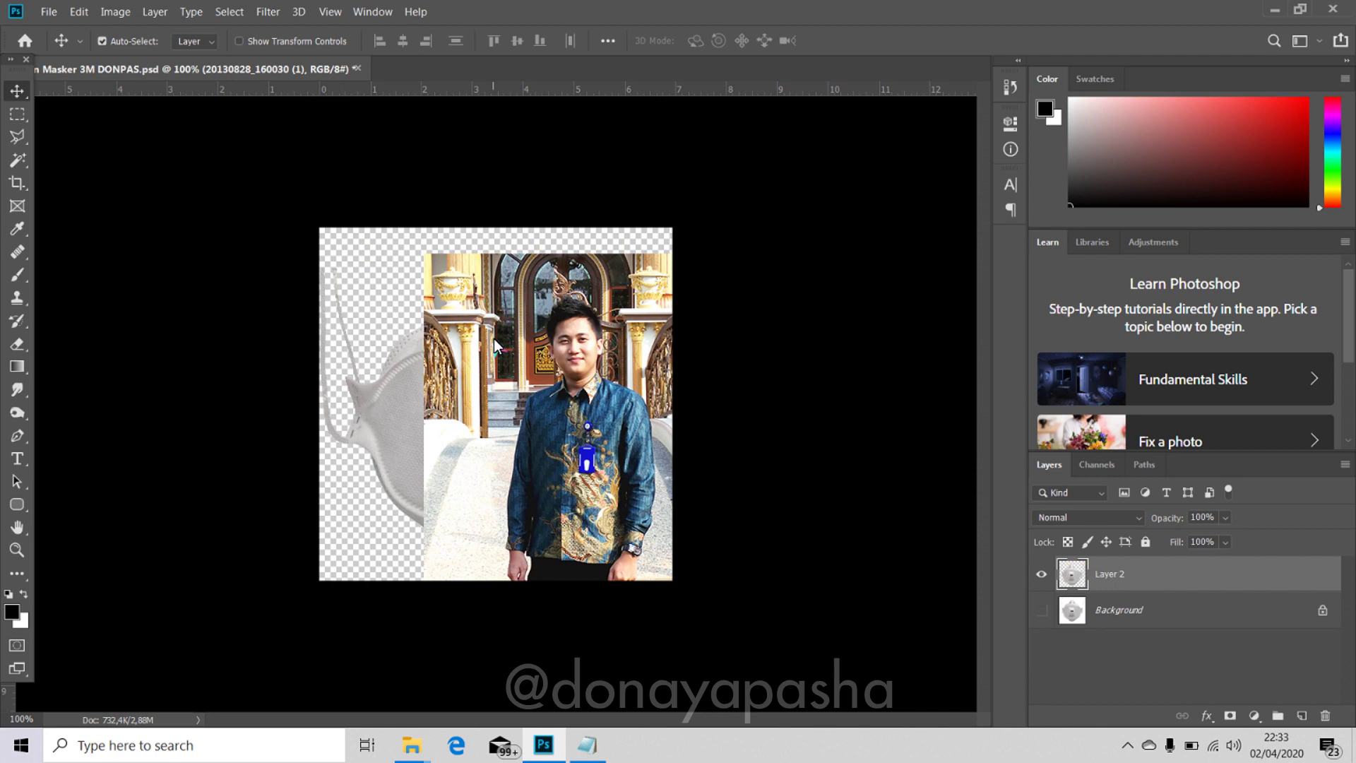
# Float the mask document window and open 20130828_160030 (1).jpg as its own floating document.
pyautogui.moveTo(230, 72); pyautogui.dragTo(346, 141)
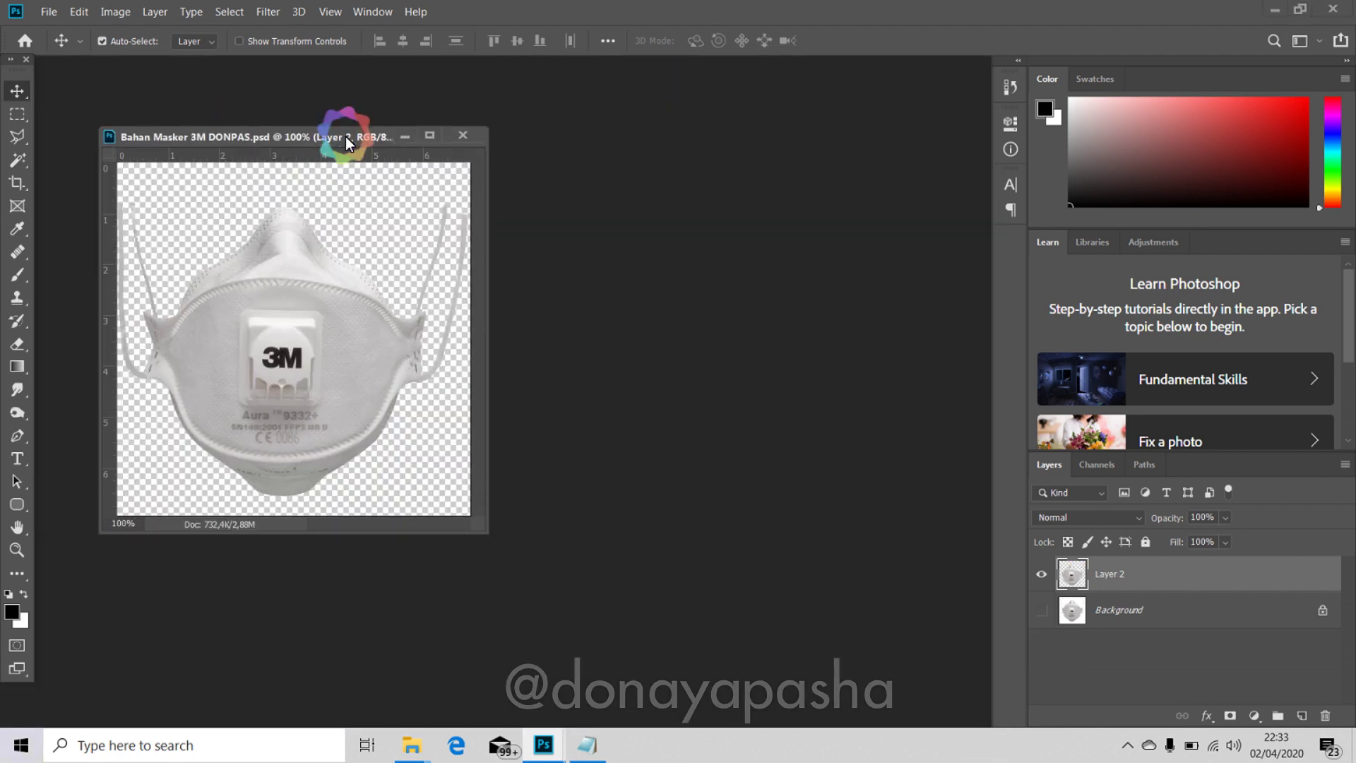
pyautogui.hotkey('alt', 'Tab')
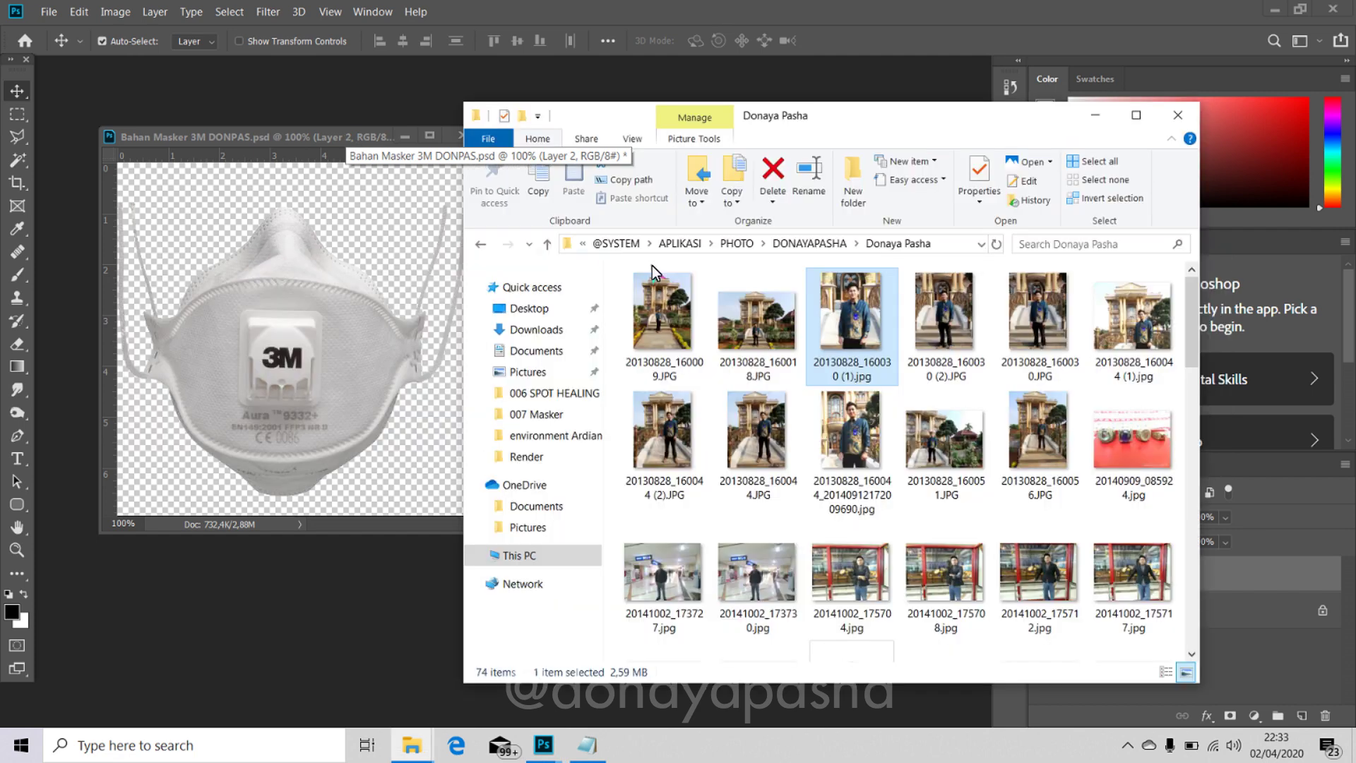
pyautogui.moveTo(846, 333); pyautogui.dragTo(202, 640)
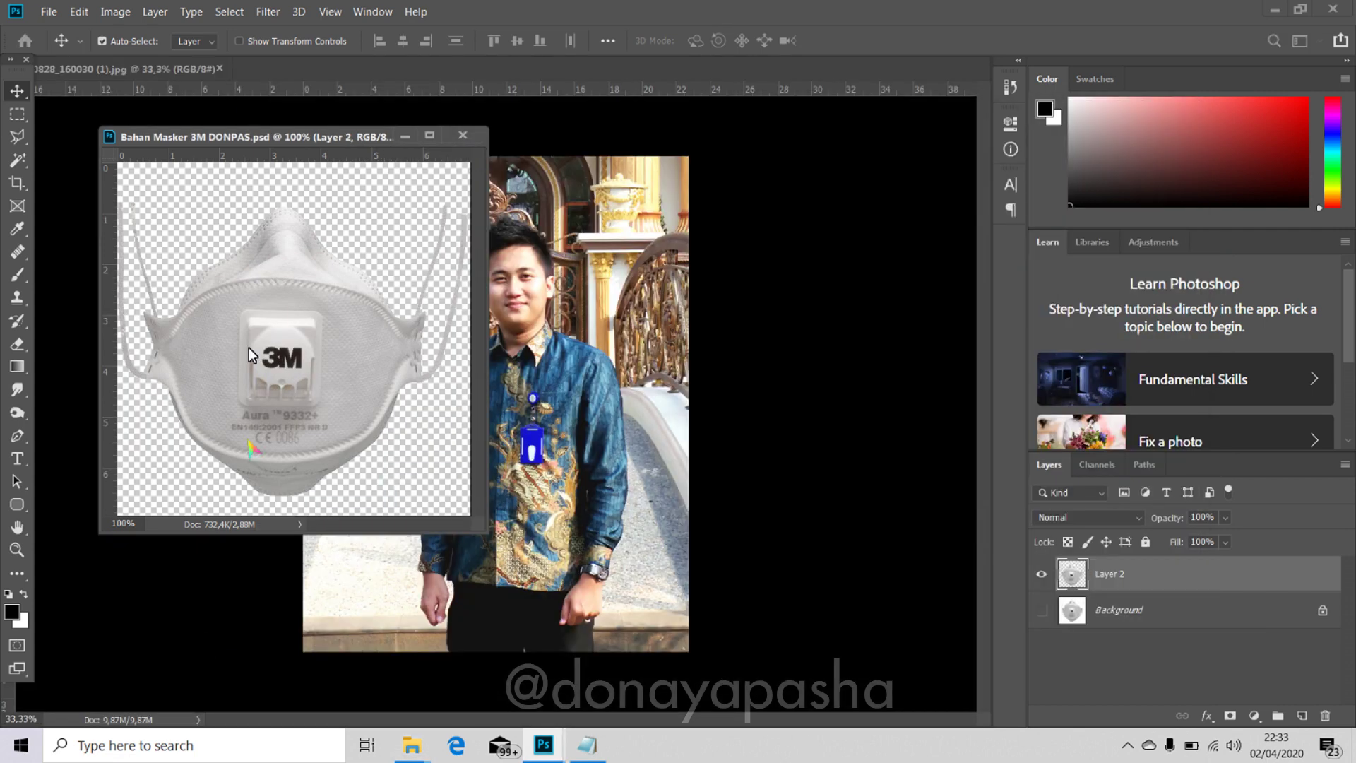
pyautogui.moveTo(192, 69); pyautogui.dragTo(224, 291)
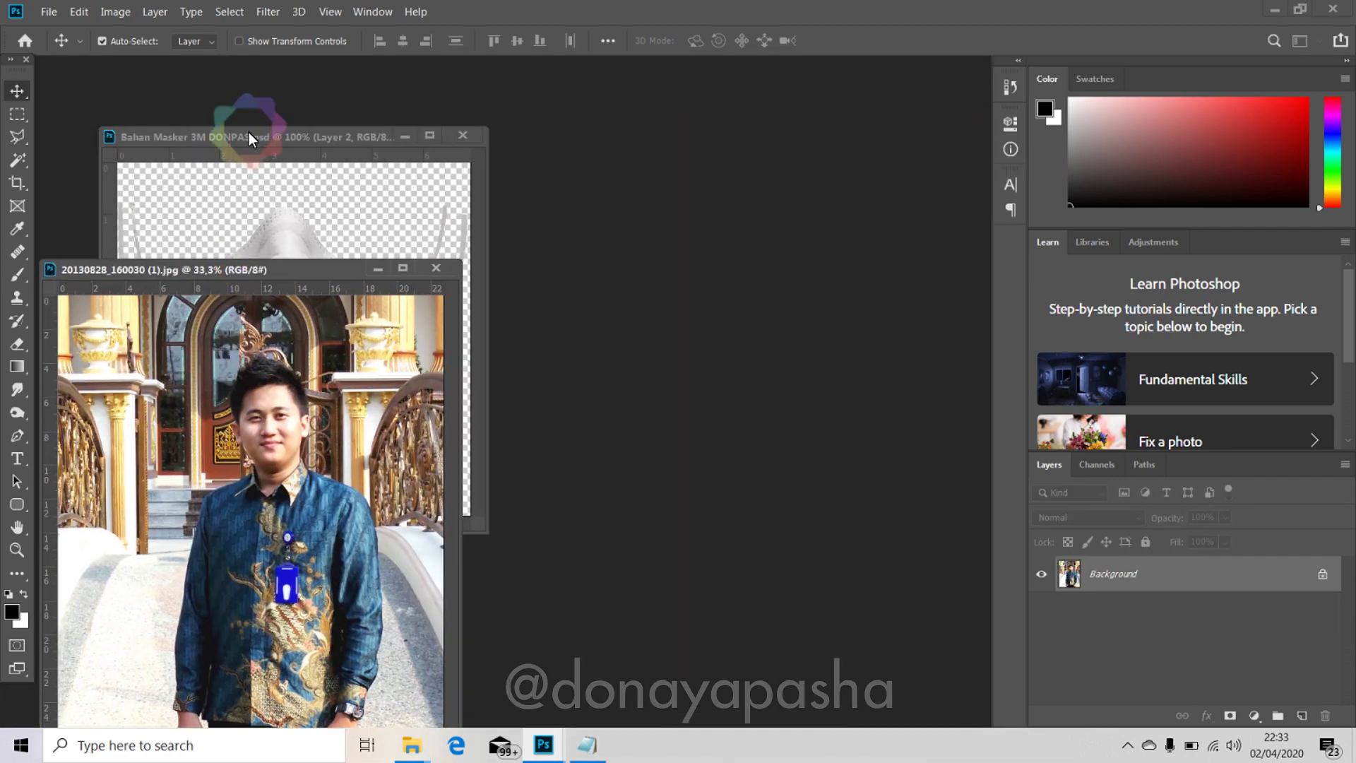
# Rearrange the floating mask and portrait document windows so the whole portrait photo is in view.
pyautogui.moveTo(248, 136); pyautogui.dragTo(326, 81)
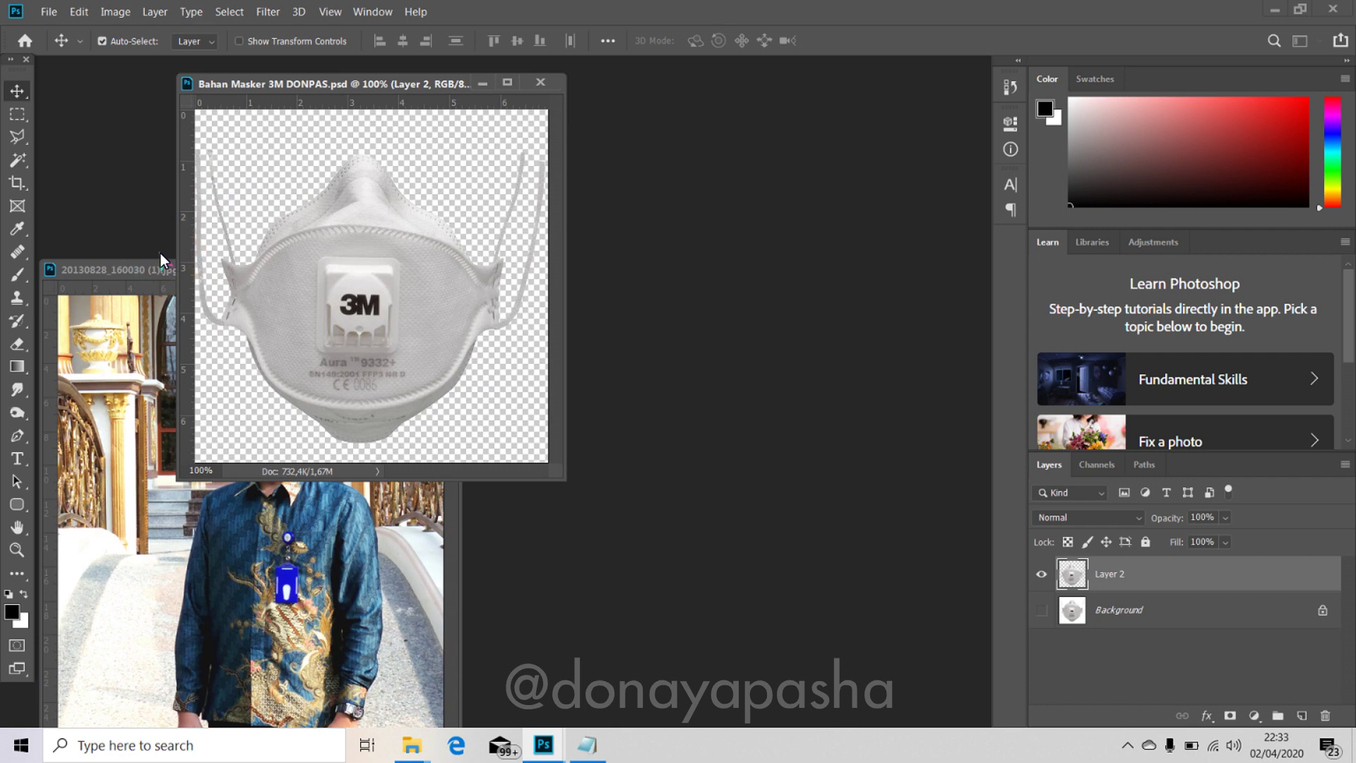
pyautogui.moveTo(158, 269); pyautogui.dragTo(172, 236)
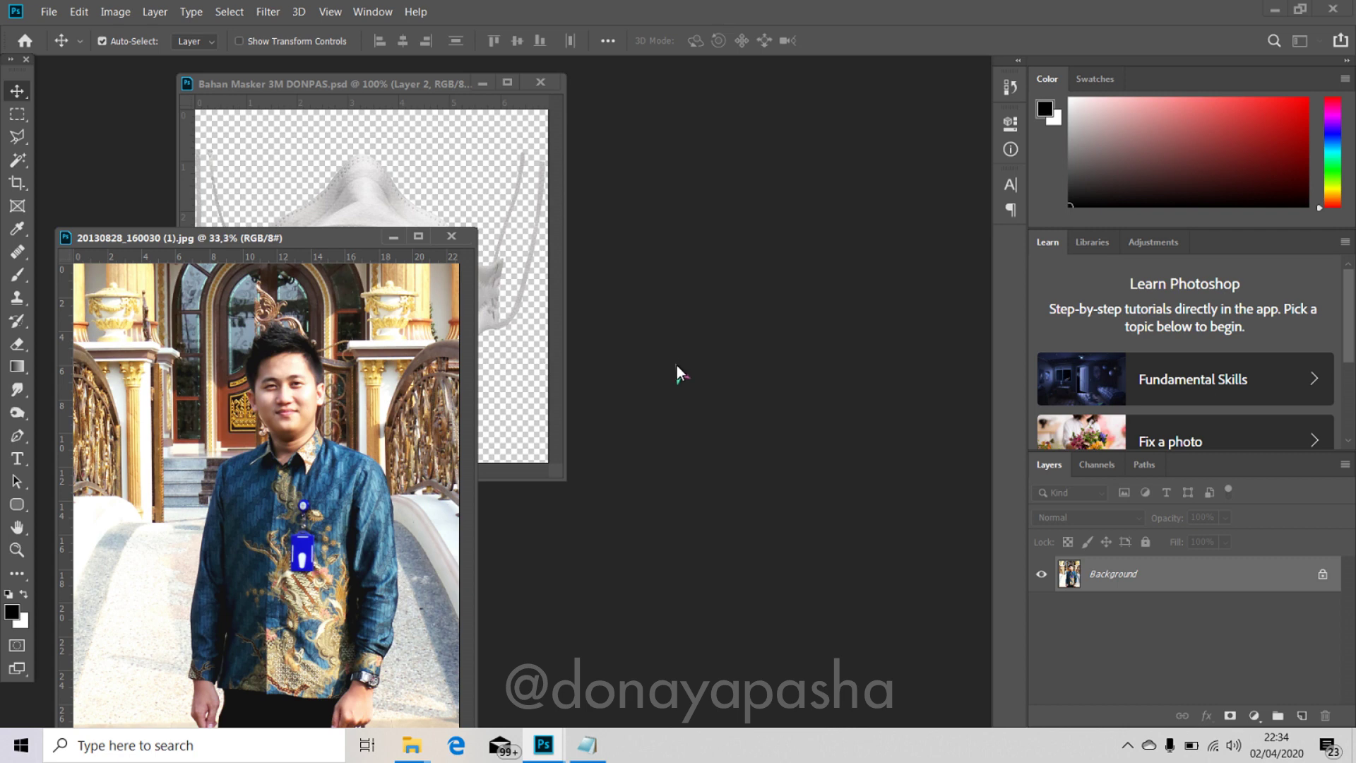
pyautogui.moveTo(333, 242); pyautogui.dragTo(345, 163)
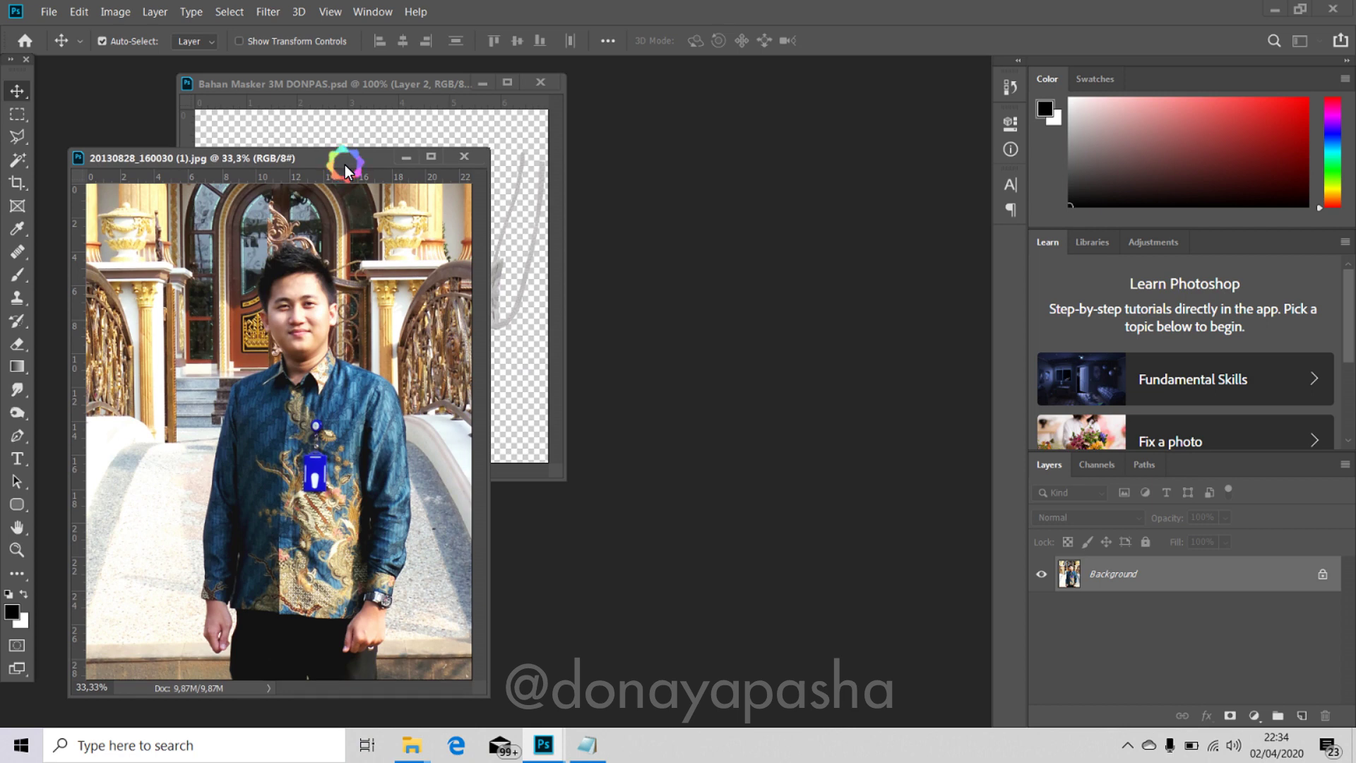
pyautogui.moveTo(344, 163); pyautogui.dragTo(349, 144)
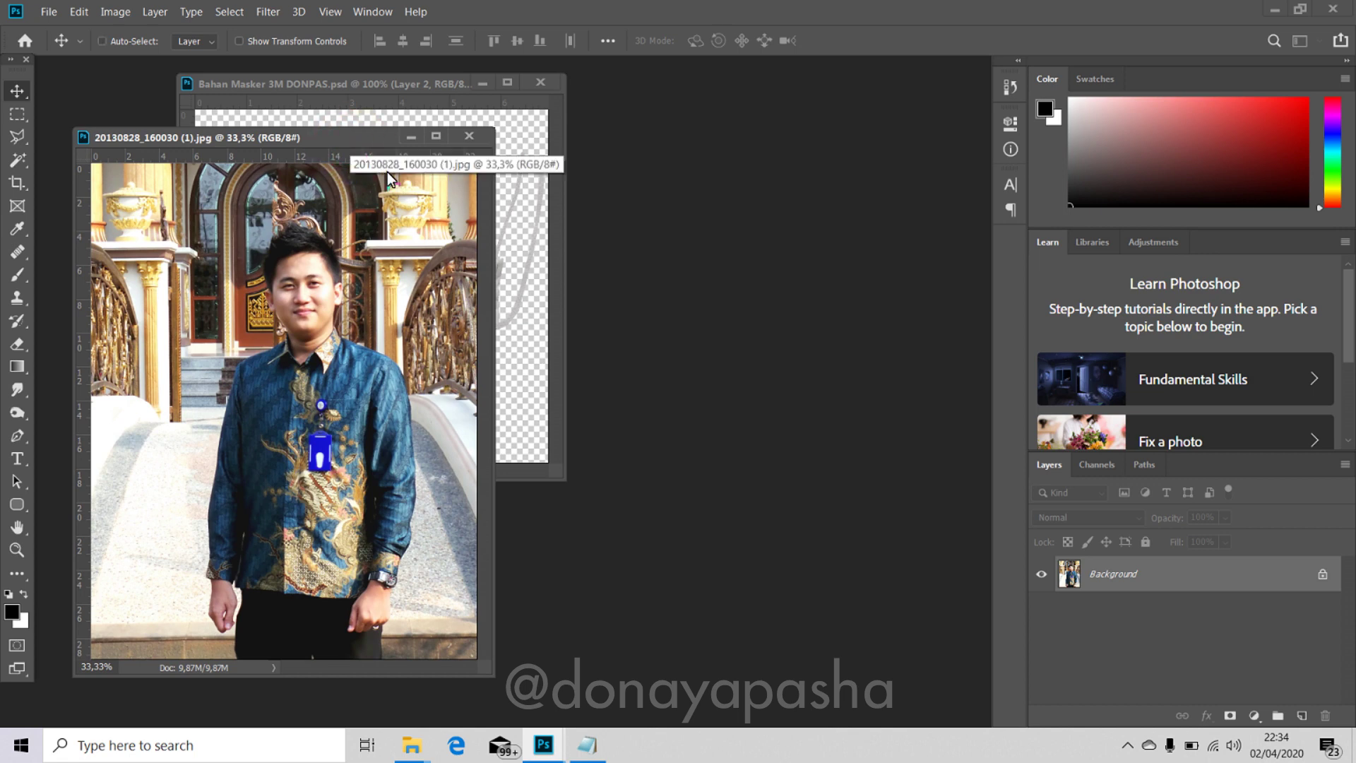
# Create a new 1080 x 1350 pixel portrait-orientation document at 300 pixels/inch, in RGB Color with a white background.
pyautogui.hotkey('ctrl', 'n')
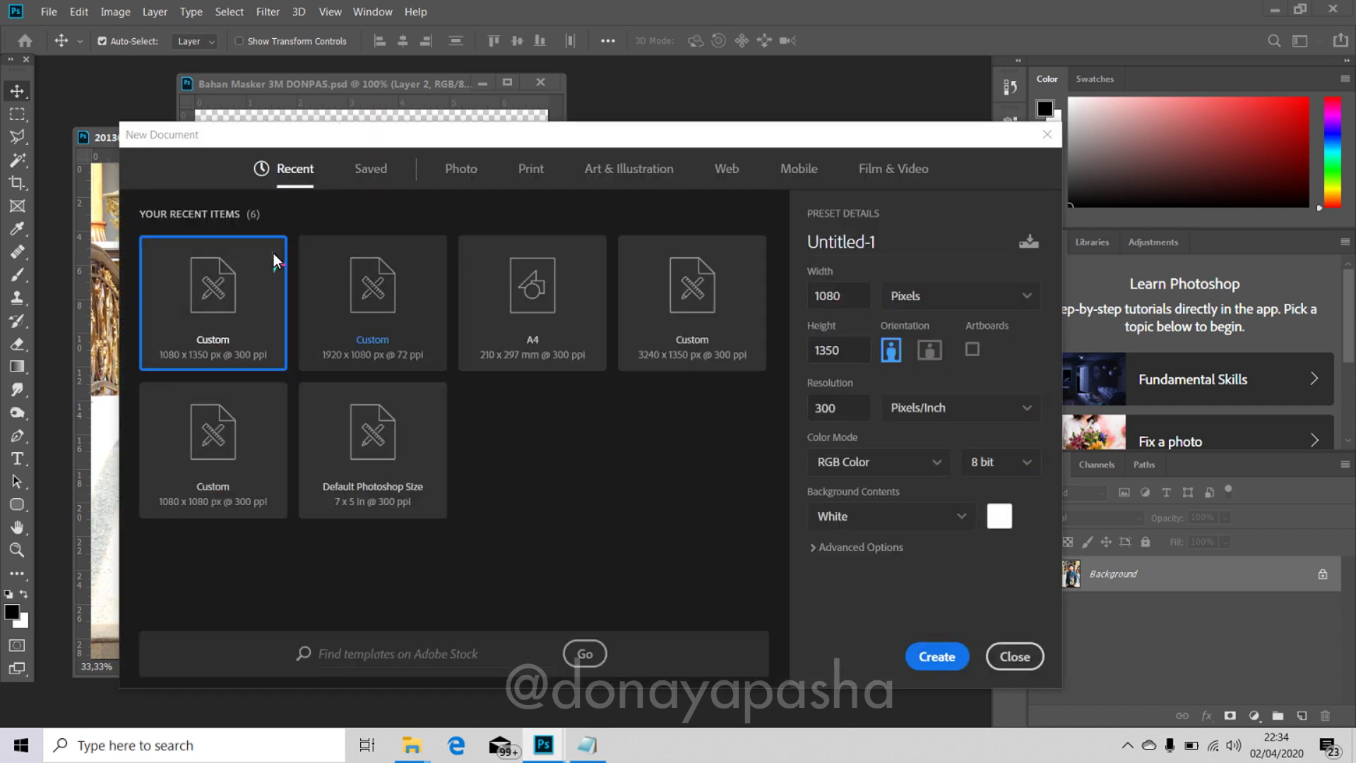
pyautogui.moveTo(507, 138); pyautogui.dragTo(572, 135)
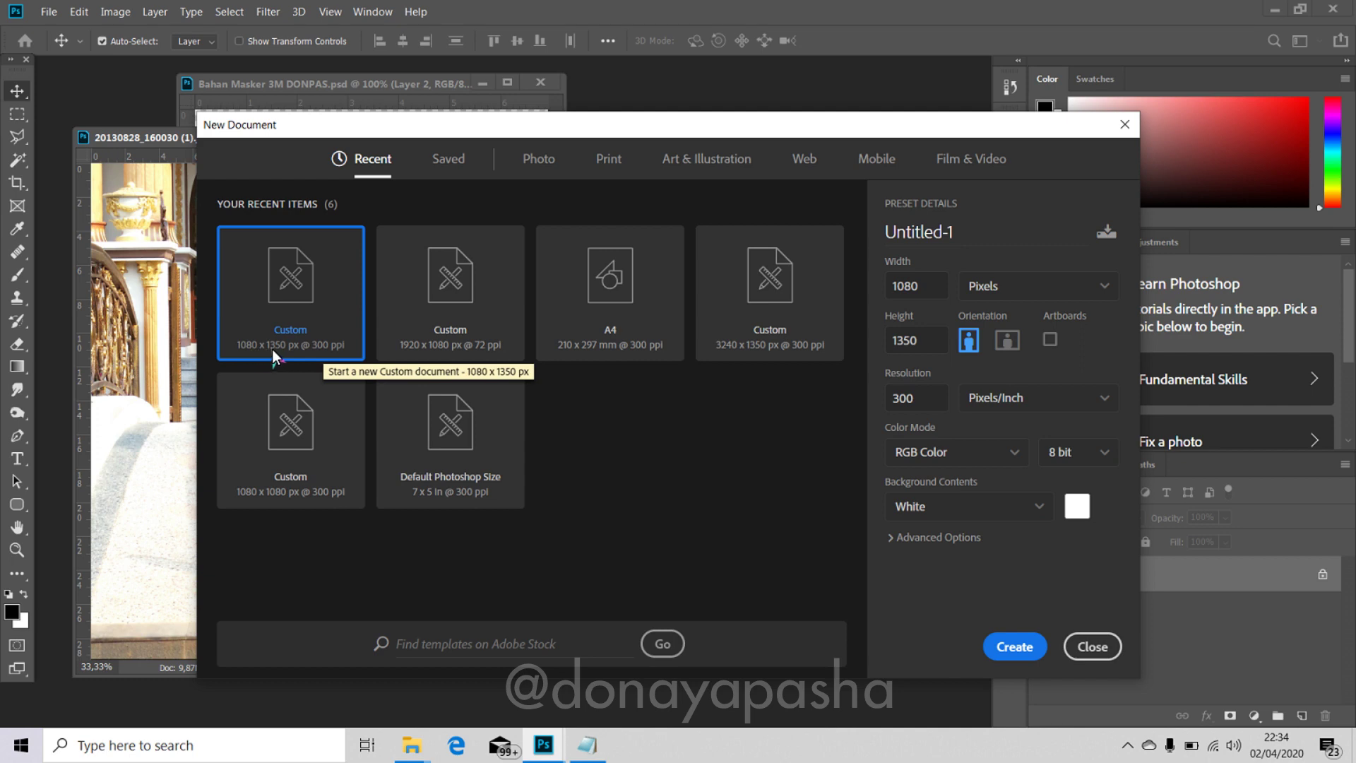
pyautogui.click(931, 290)
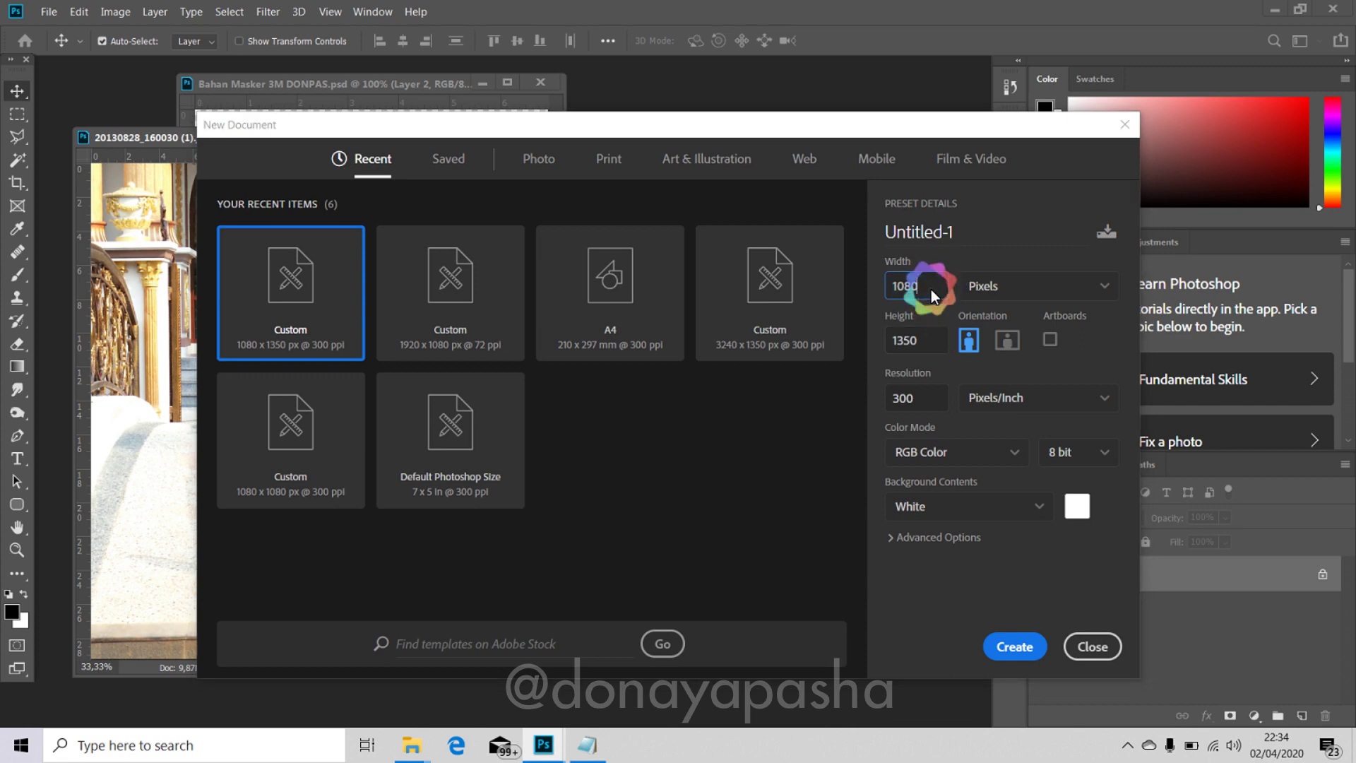
pyautogui.click(926, 344)
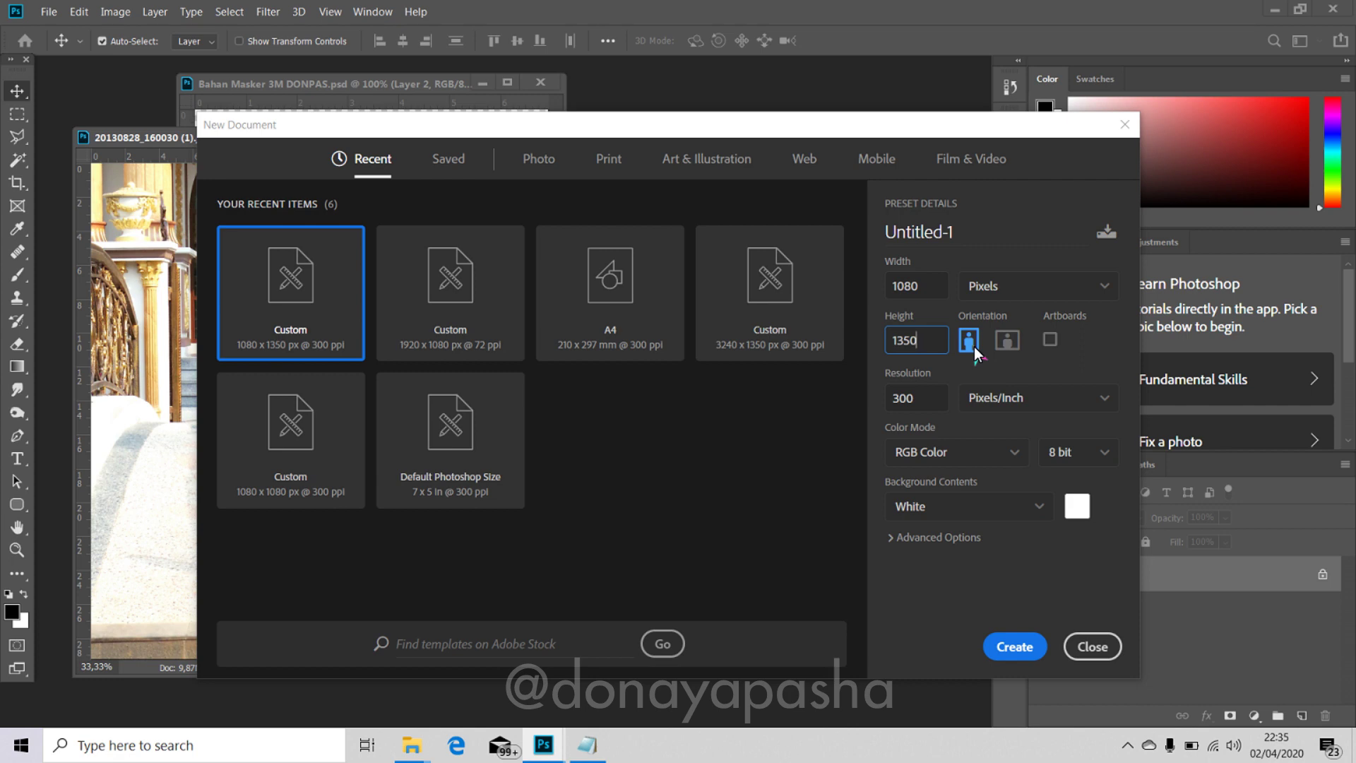
pyautogui.click(923, 400)
pyautogui.click(1010, 649)
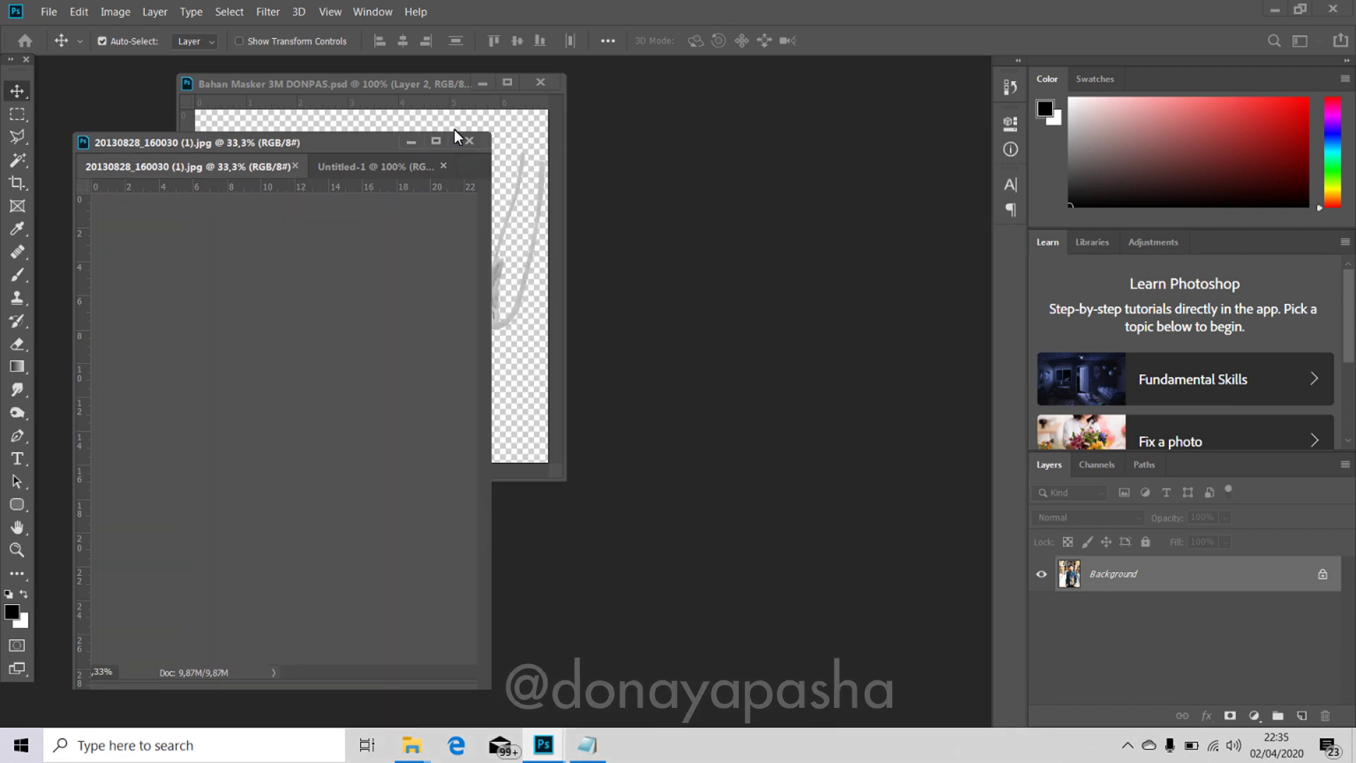
# Float the blank document beside the portrait photo and copy the photo into it as a new layer.
pyautogui.moveTo(368, 162); pyautogui.dragTo(626, 139)
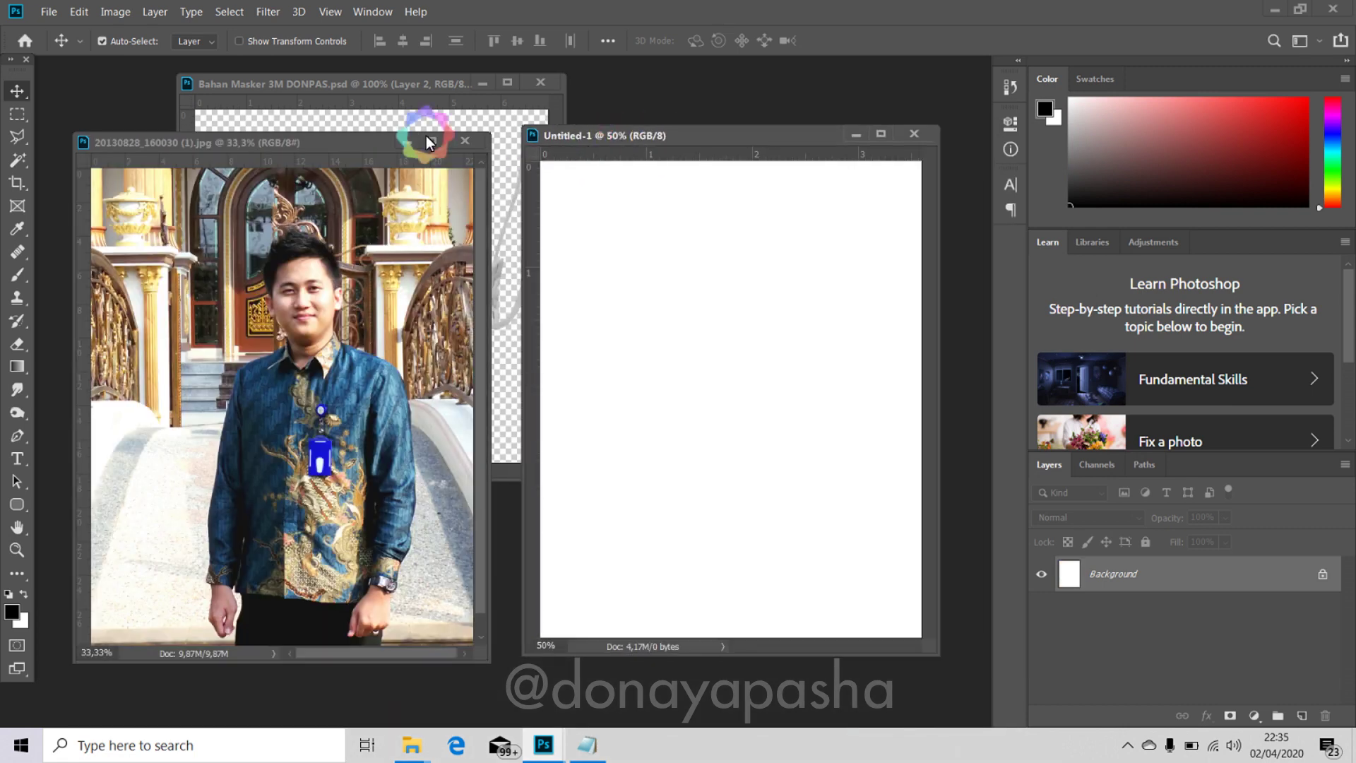
pyautogui.click(348, 143)
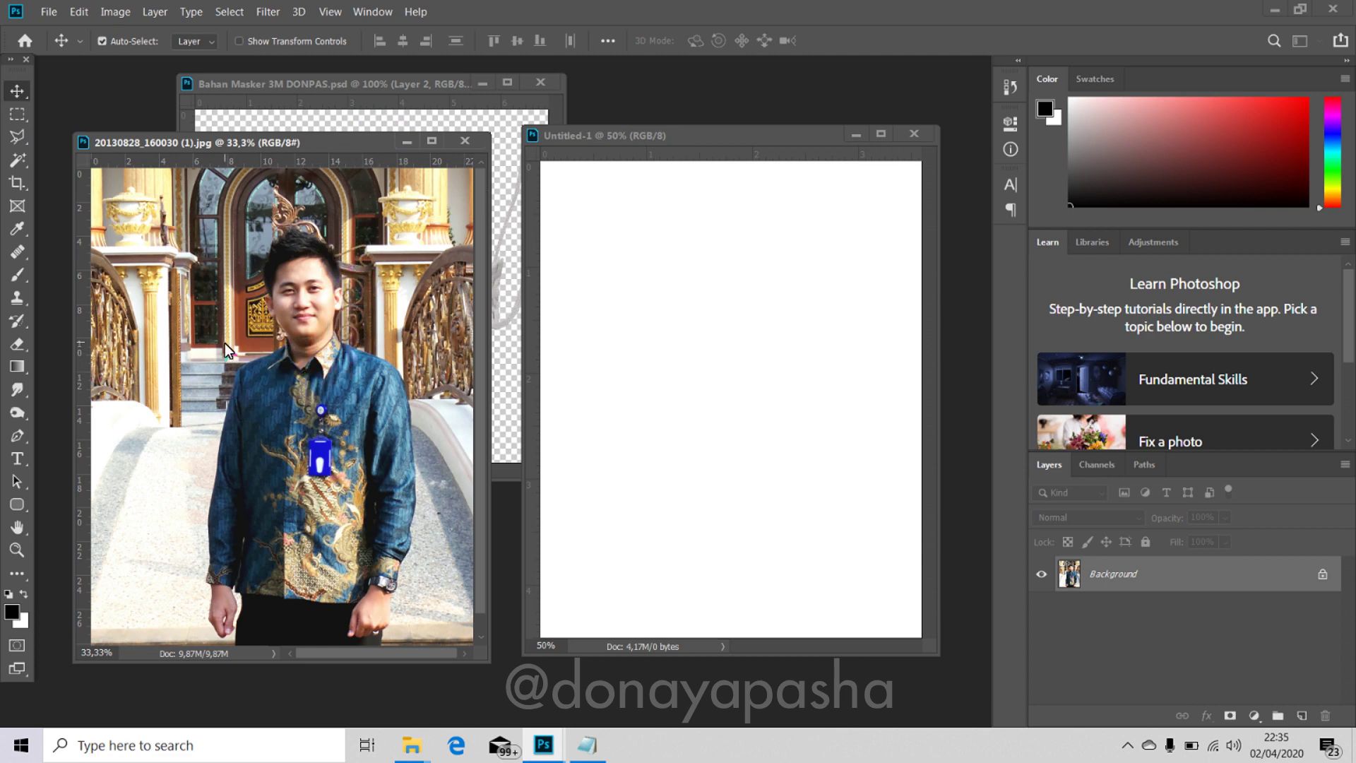
pyautogui.moveTo(205, 334); pyautogui.dragTo(655, 374)
# Close the original portrait file and place the mask document and the new composite document side by side.
pyautogui.click(334, 145)
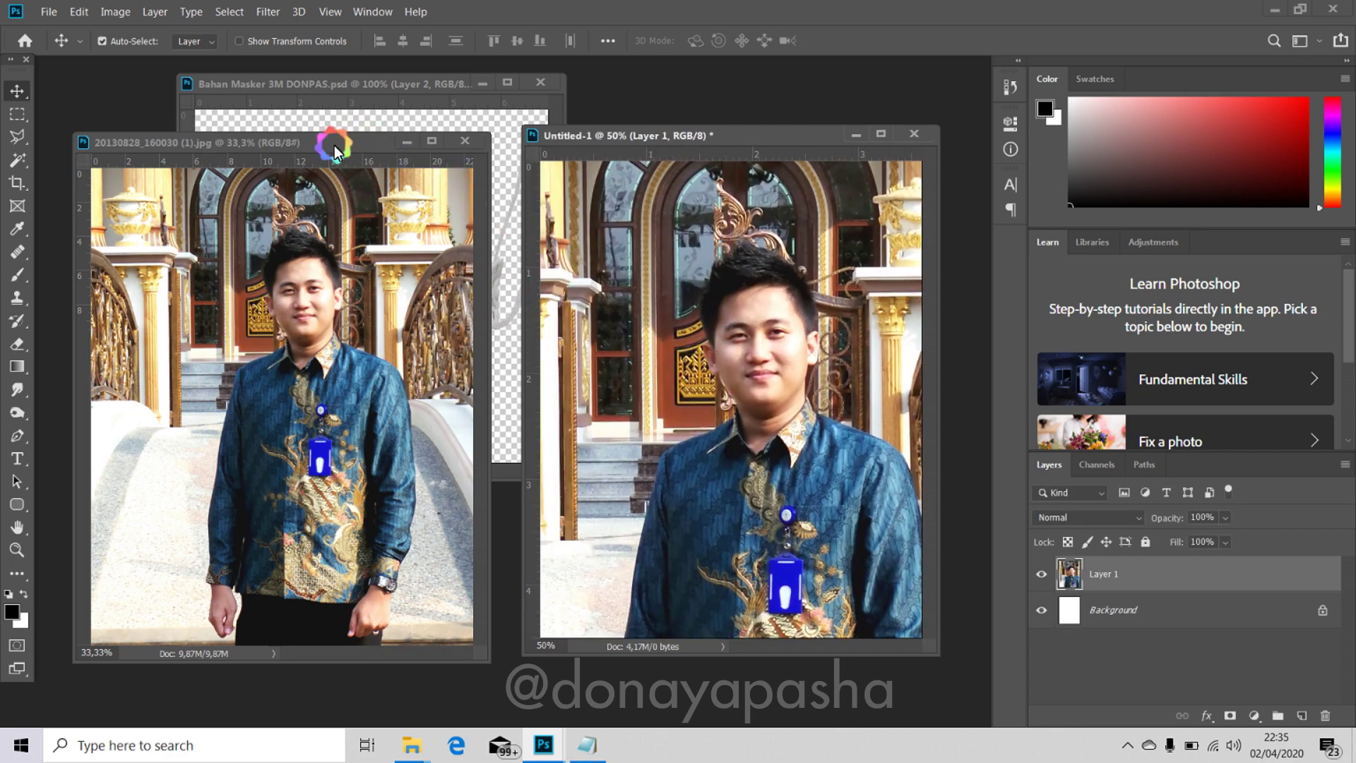
pyautogui.click(464, 141)
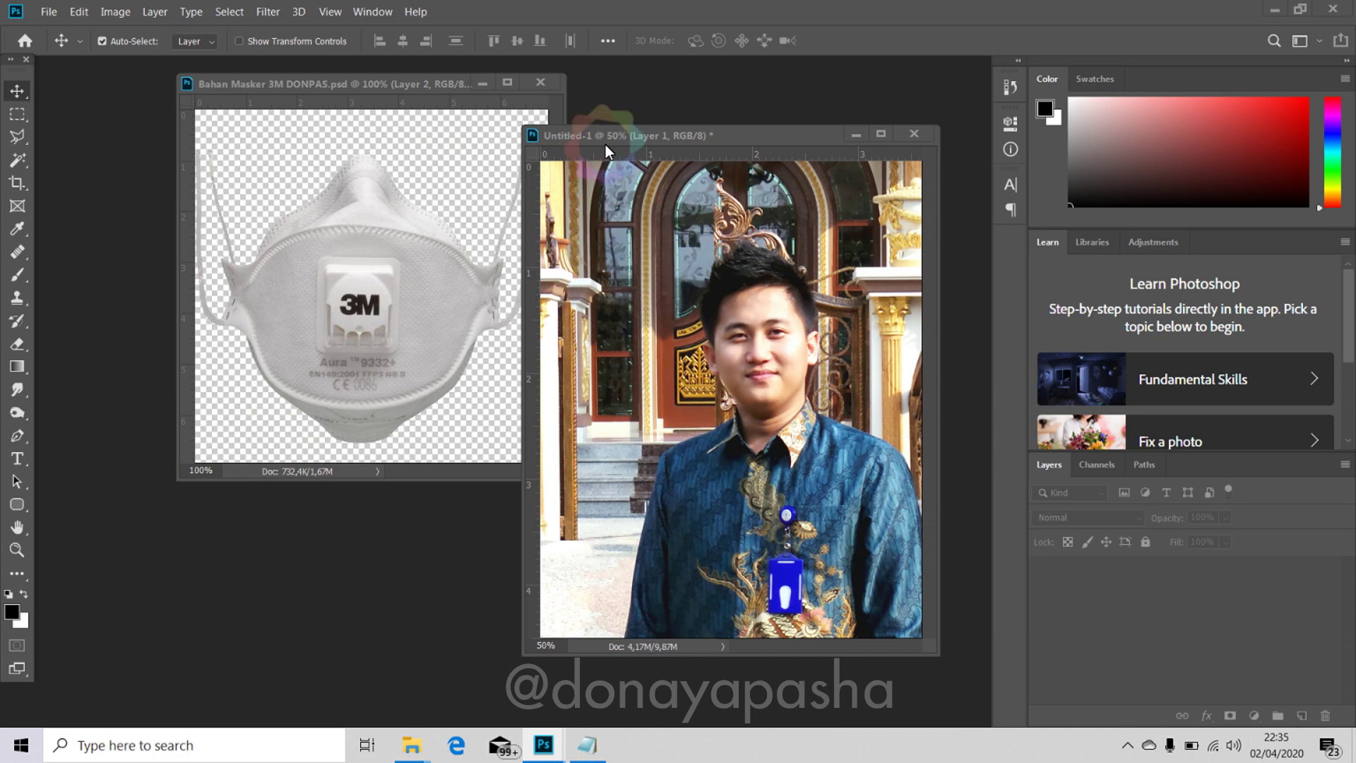
pyautogui.moveTo(422, 83); pyautogui.dragTo(228, 108)
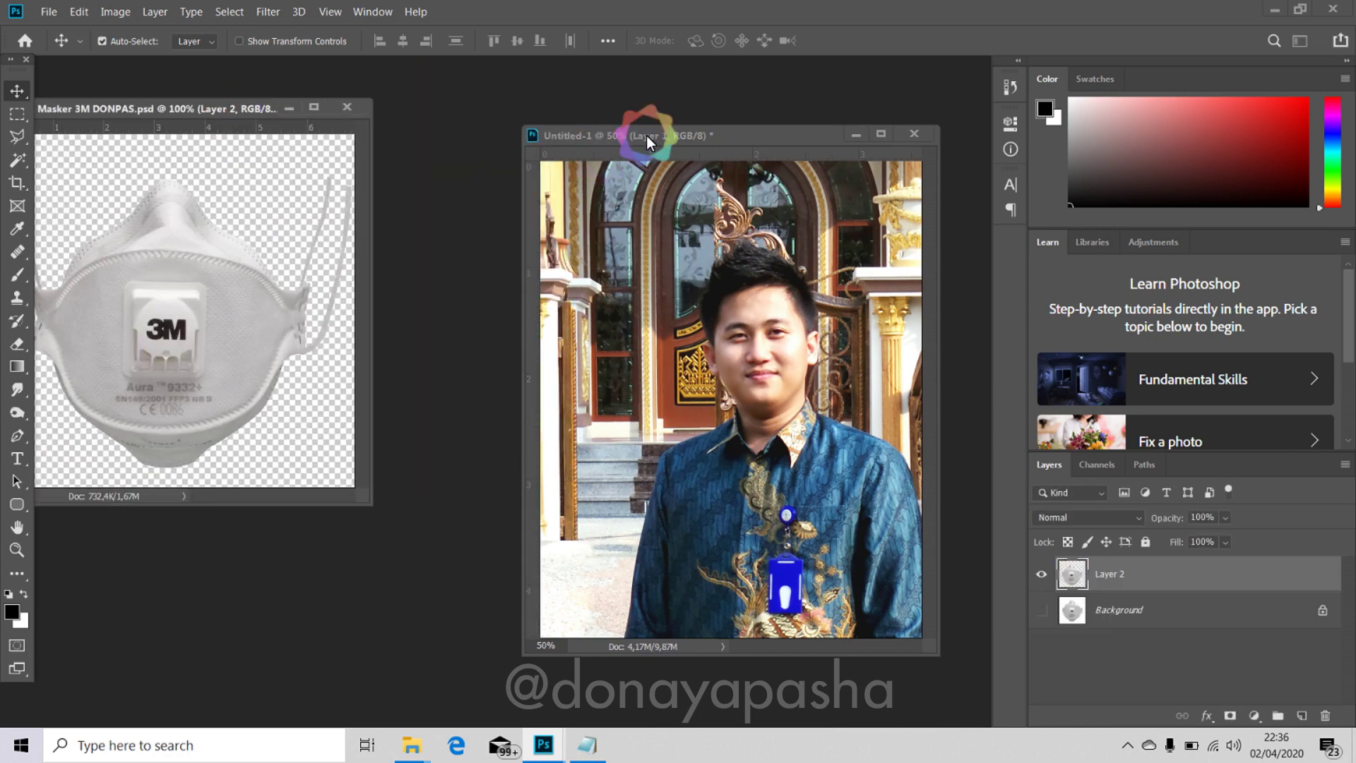
pyautogui.moveTo(650, 133); pyautogui.dragTo(588, 123)
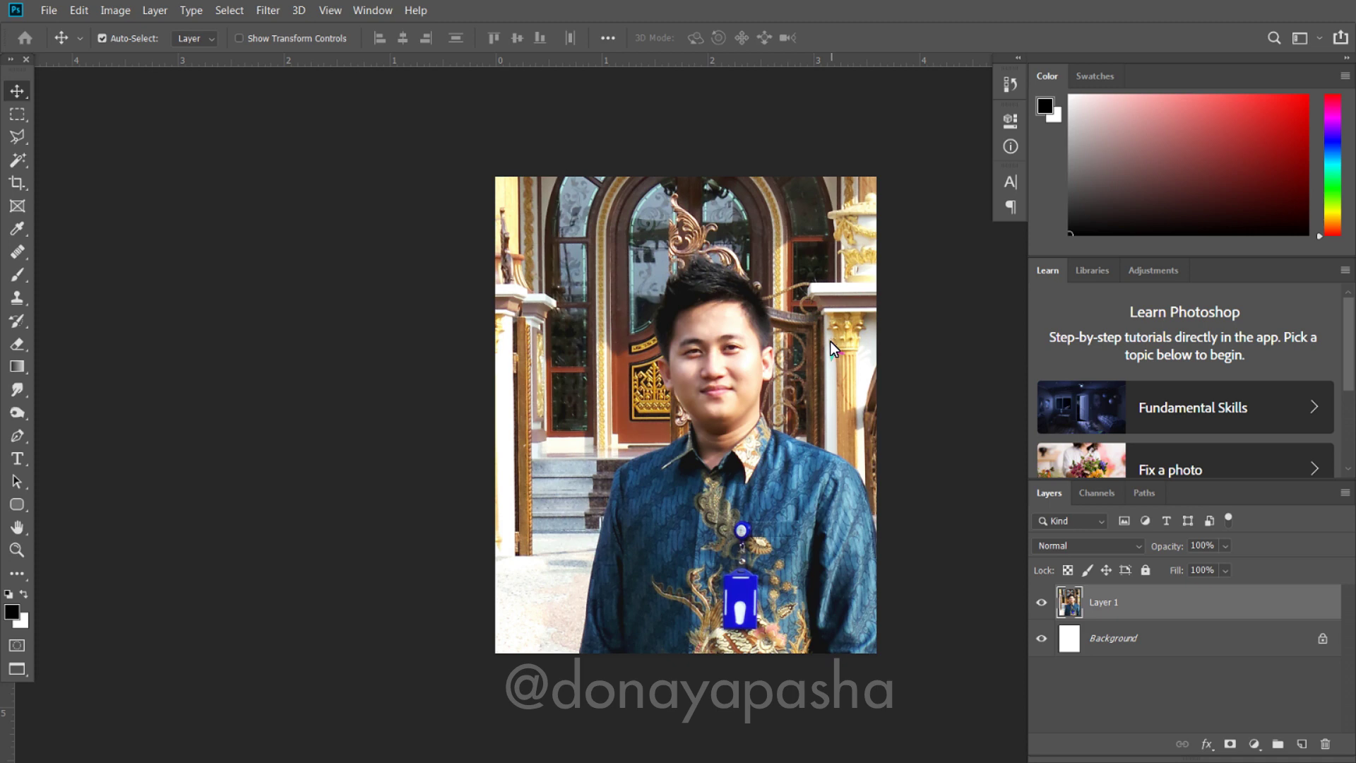
pyautogui.moveTo(825, 358); pyautogui.dragTo(642, 374)
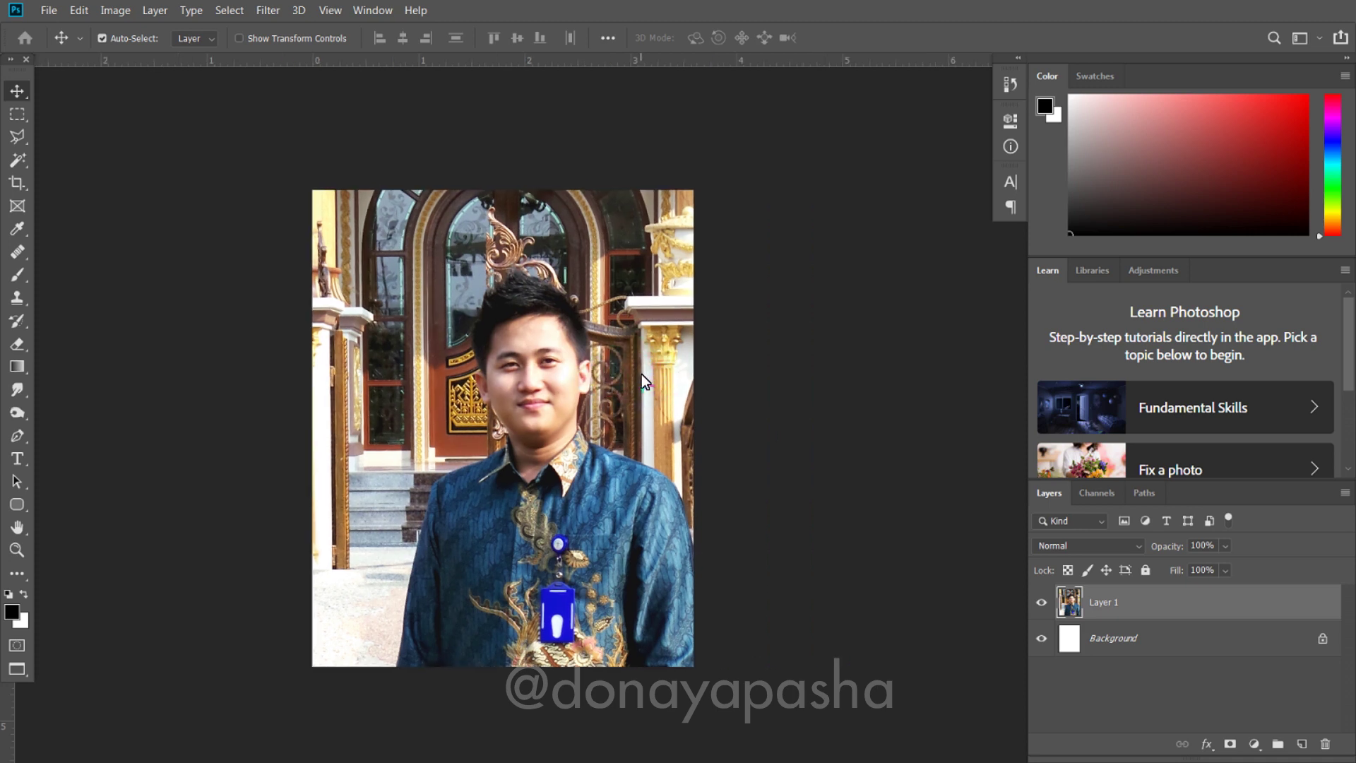
pyautogui.moveTo(613, 385); pyautogui.dragTo(655, 387)
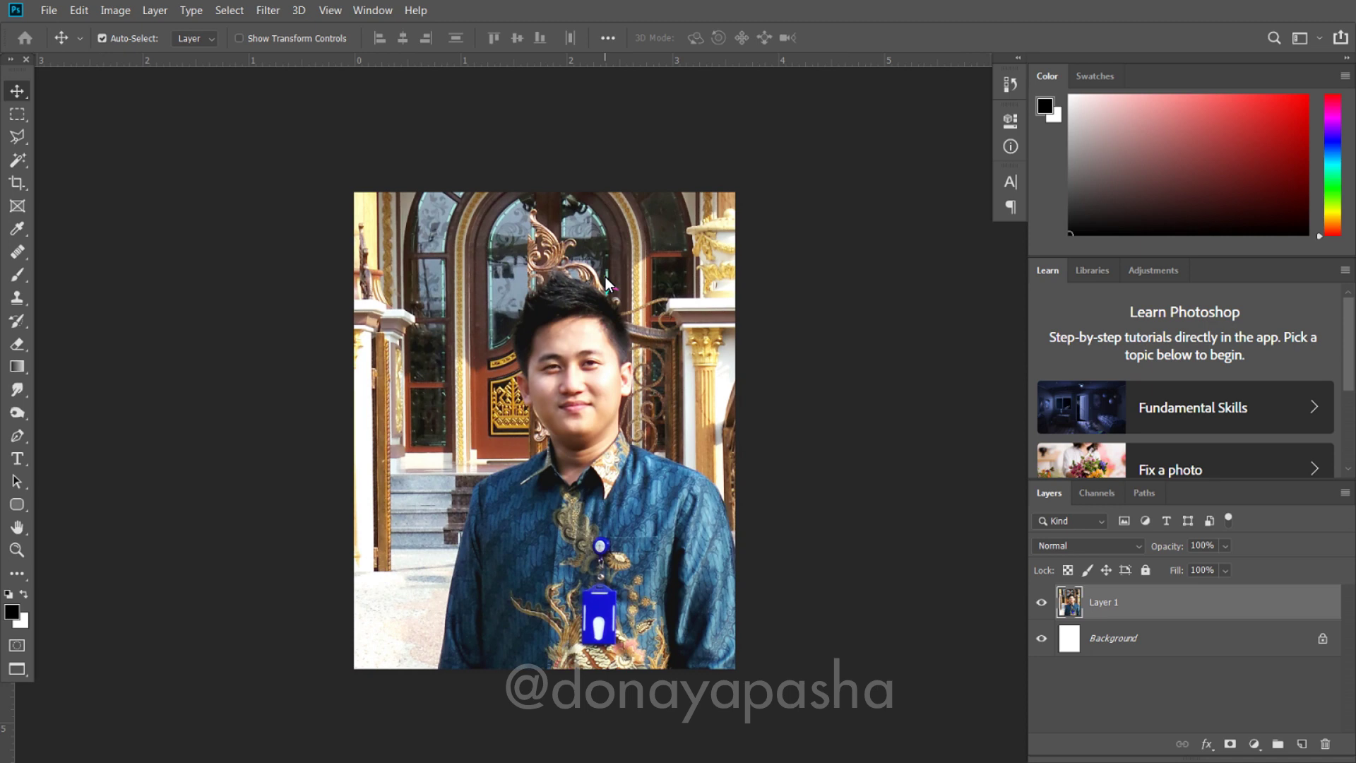
pyautogui.hotkey('ctrl', '+')
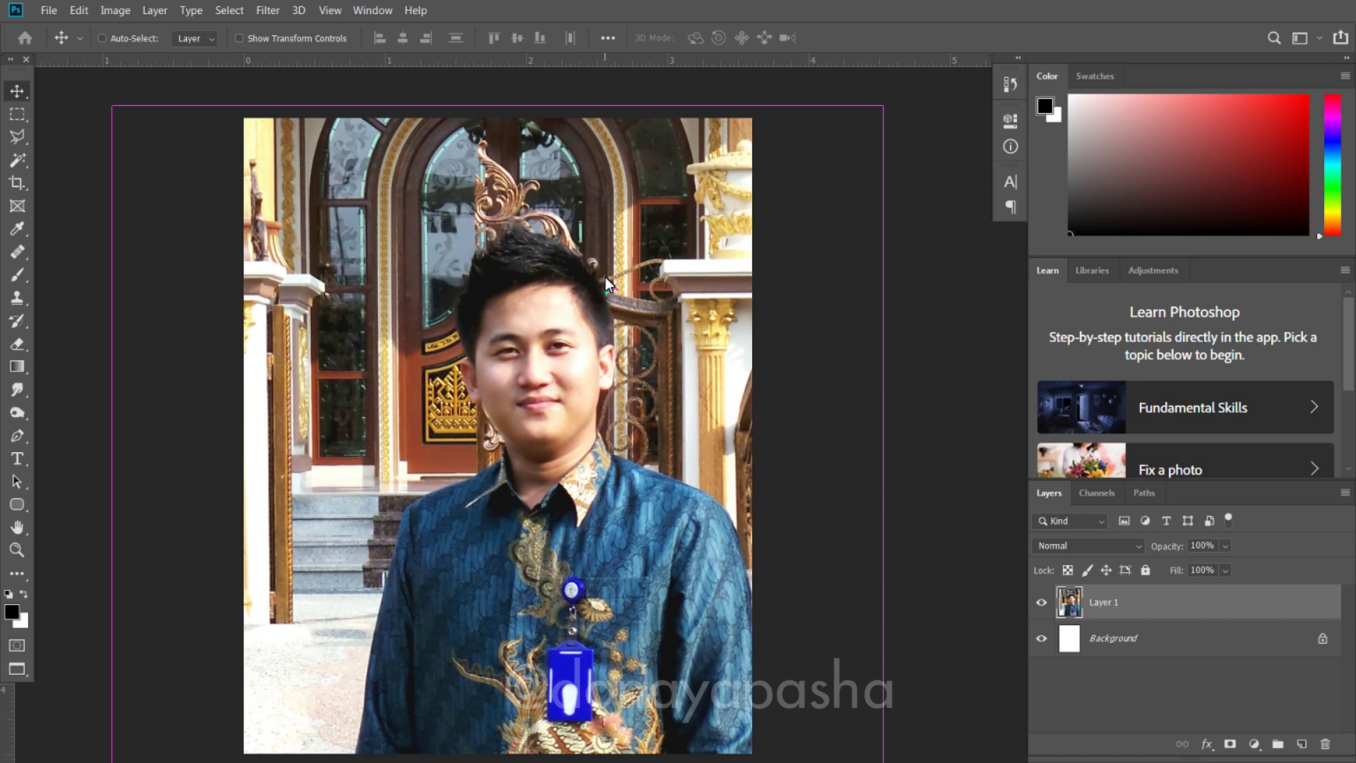
pyautogui.hotkey('ctrl', '-')
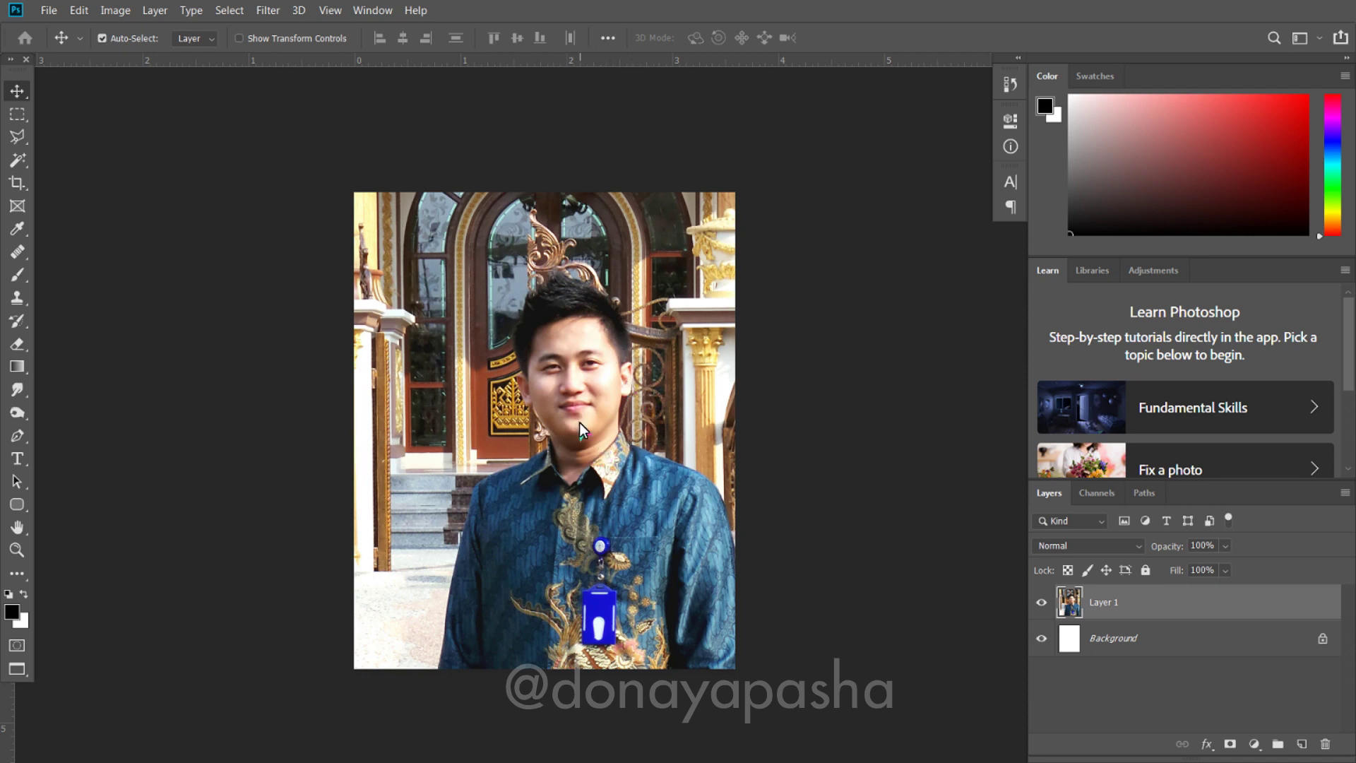
# Scale the portrait layer to about 109.6% and reposition it so the man is centred in the canvas, nudging it slightly down.
pyautogui.press('ctrl')
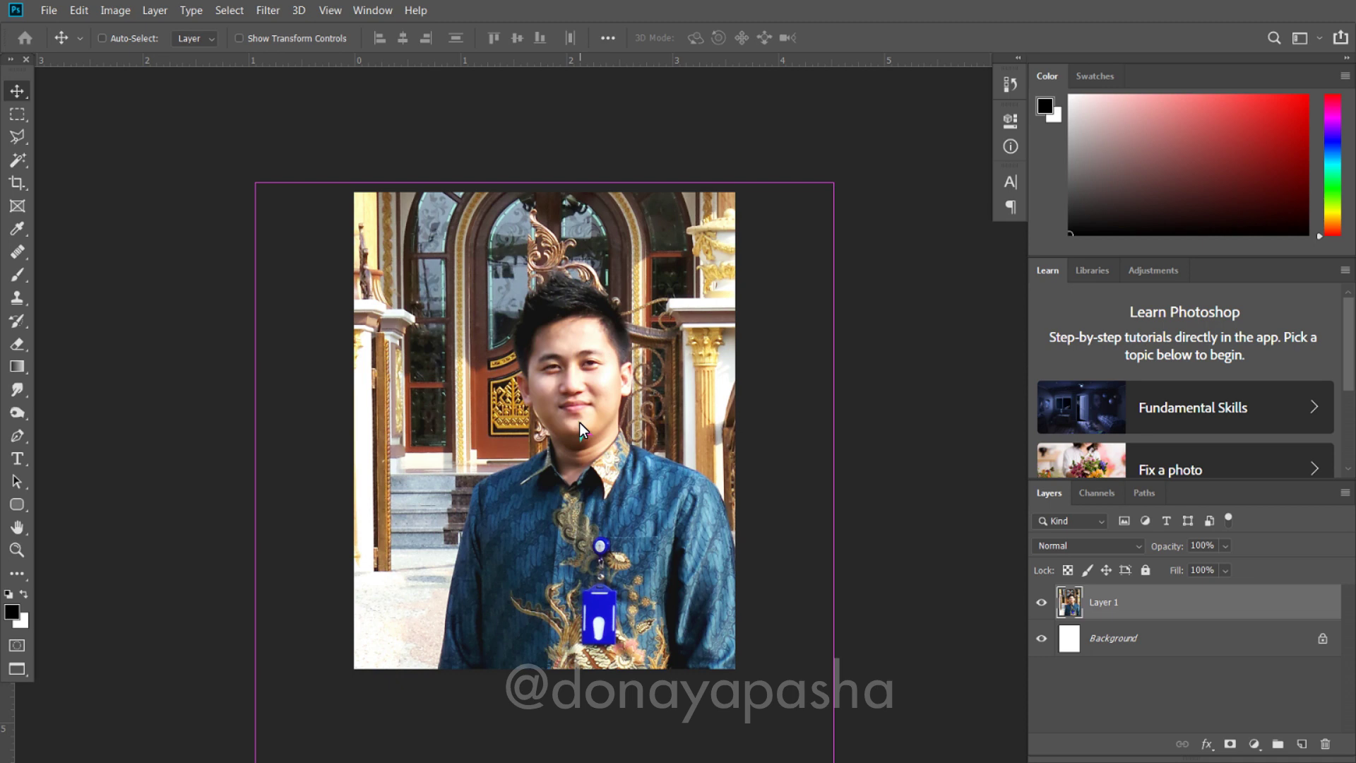
pyautogui.scroll(-1, 579, 422)
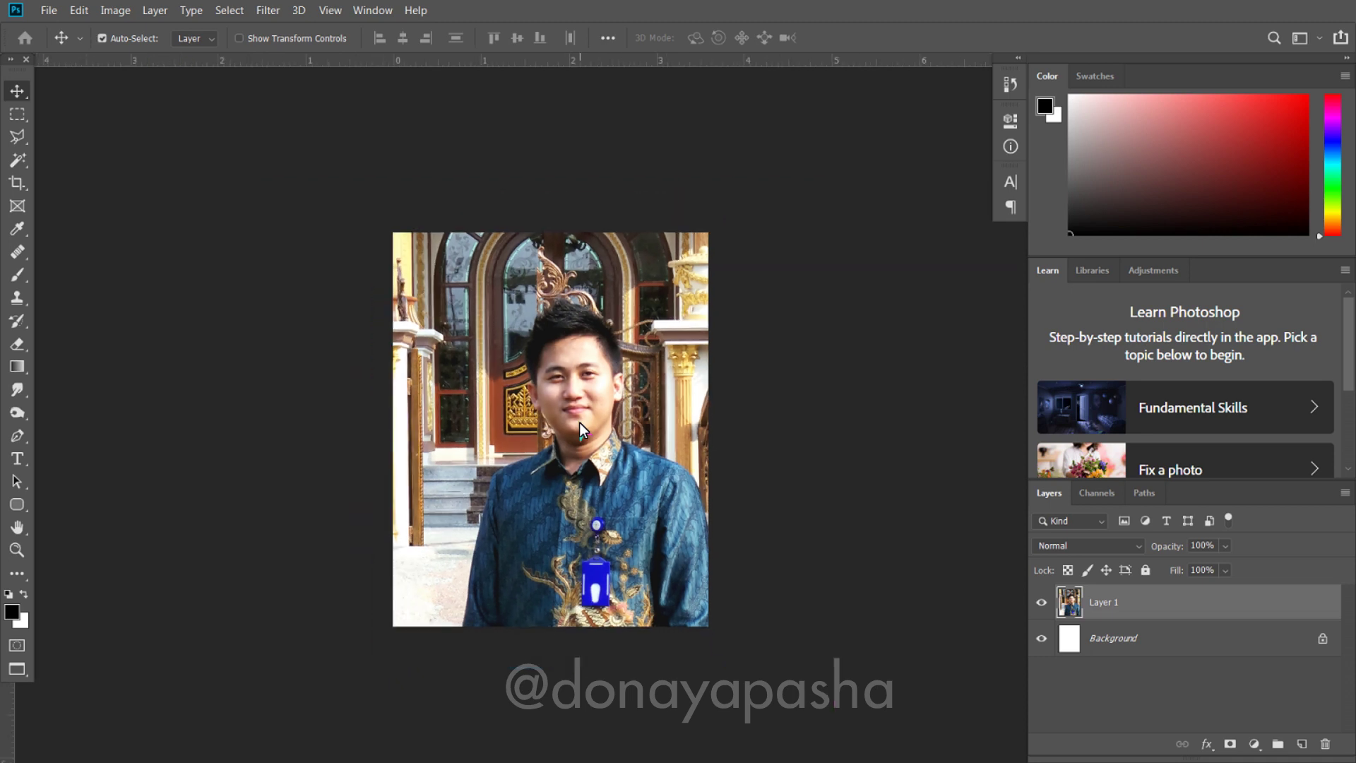
pyautogui.press('ctrl')
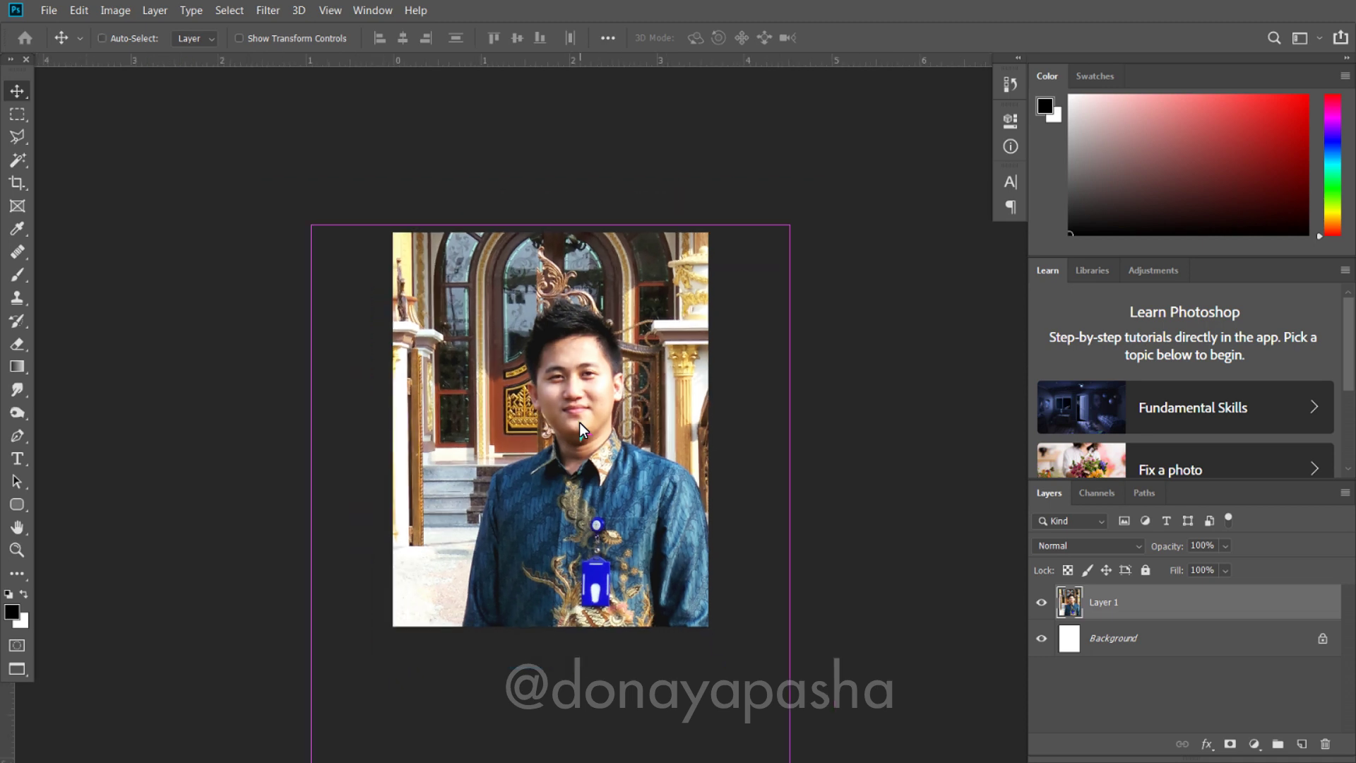
pyautogui.hotkey('ctrl', 't')
pyautogui.moveTo(600, 428); pyautogui.dragTo(549, 460)
pyautogui.moveTo(313, 738); pyautogui.dragTo(353, 583)
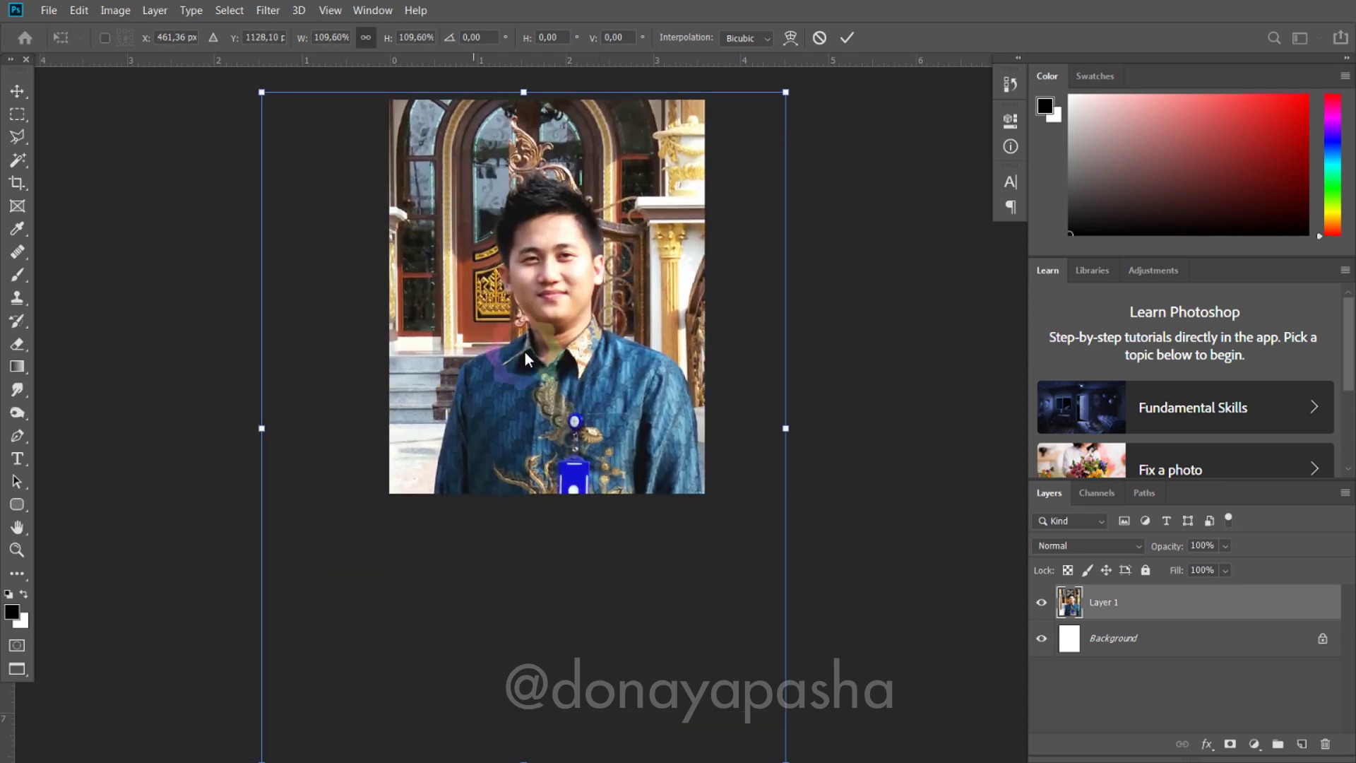
pyautogui.moveTo(562, 313); pyautogui.dragTo(564, 377)
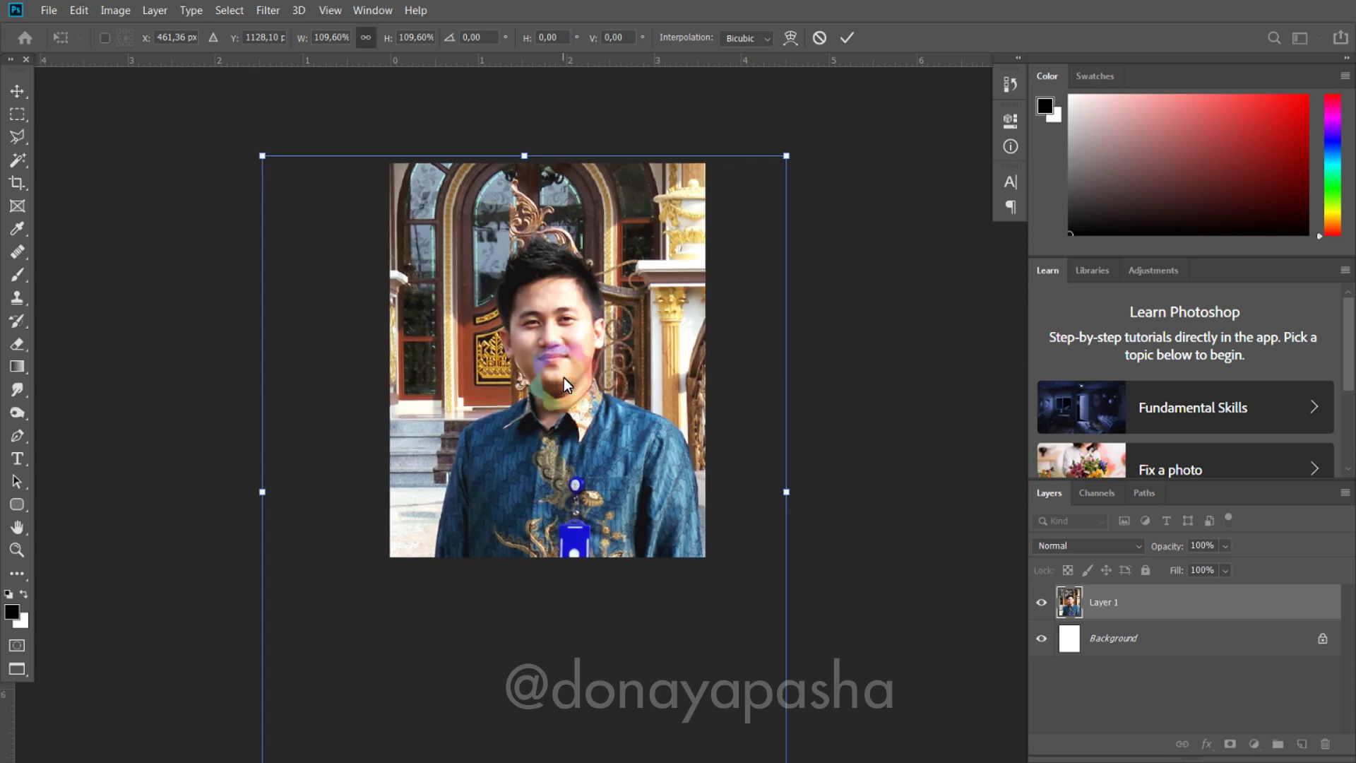
pyautogui.press('Down')
pyautogui.press('Down')
pyautogui.press('Down')
pyautogui.press('Down')
pyautogui.press('Down')
pyautogui.press('Down')
pyautogui.press('Return')
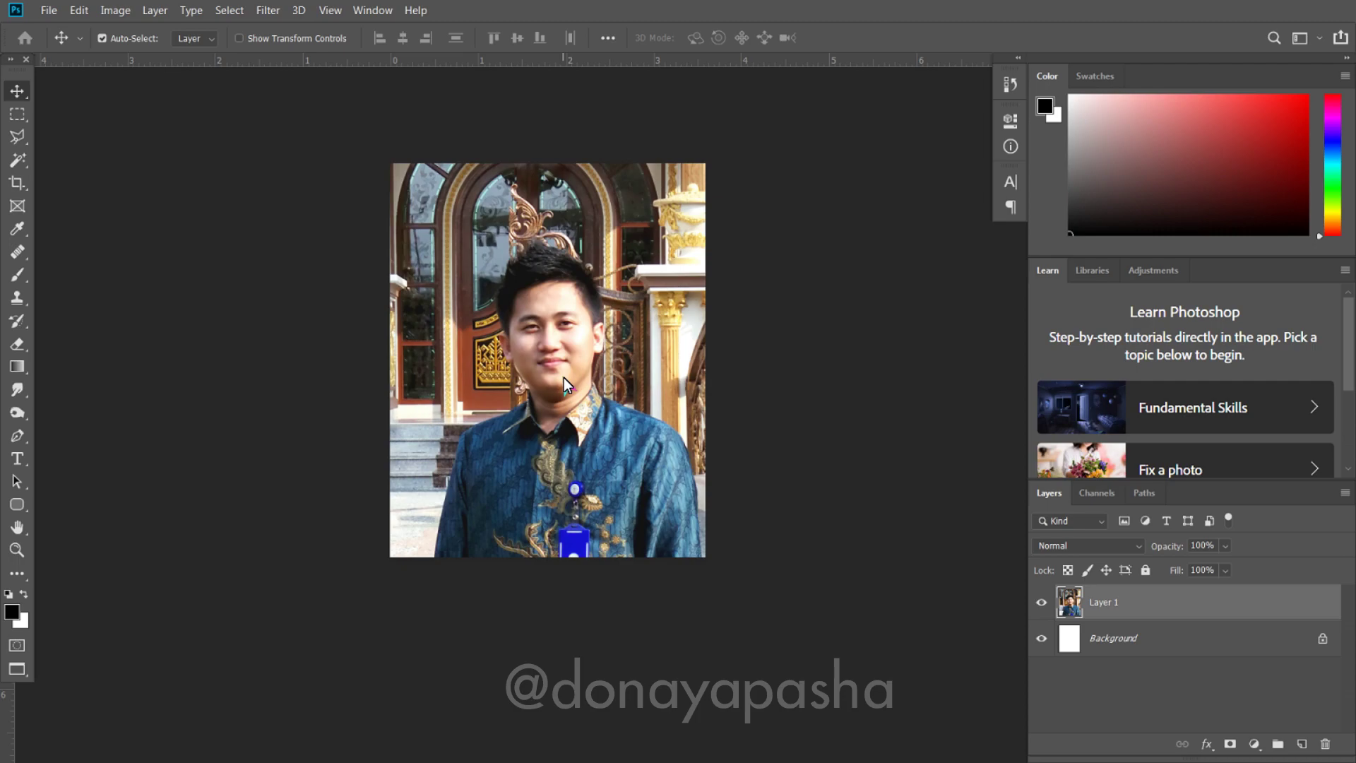
# Return to the standard screen mode and arrange the mask and composite windows side by side with the whole mask in view.
pyautogui.press('f')
pyautogui.press('f')
pyautogui.press('f')
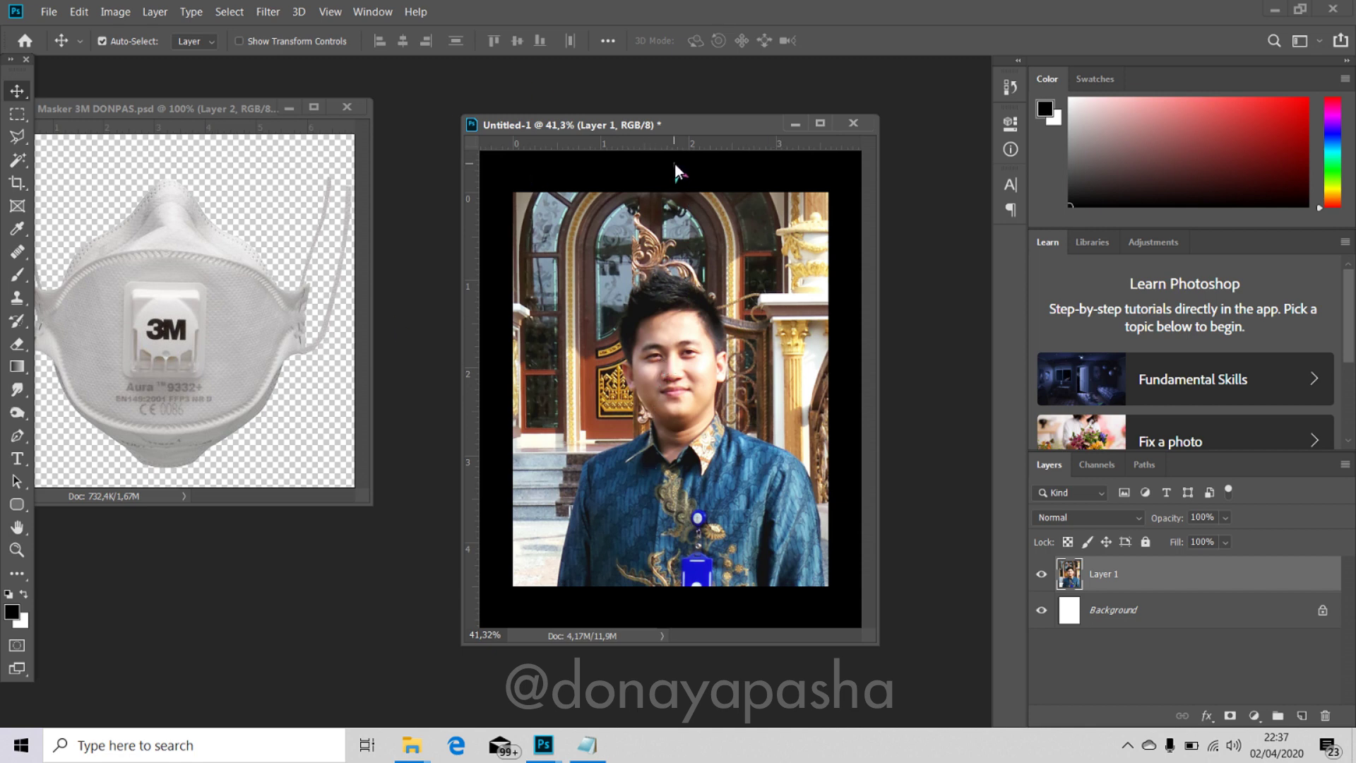
pyautogui.moveTo(648, 127); pyautogui.dragTo(700, 133)
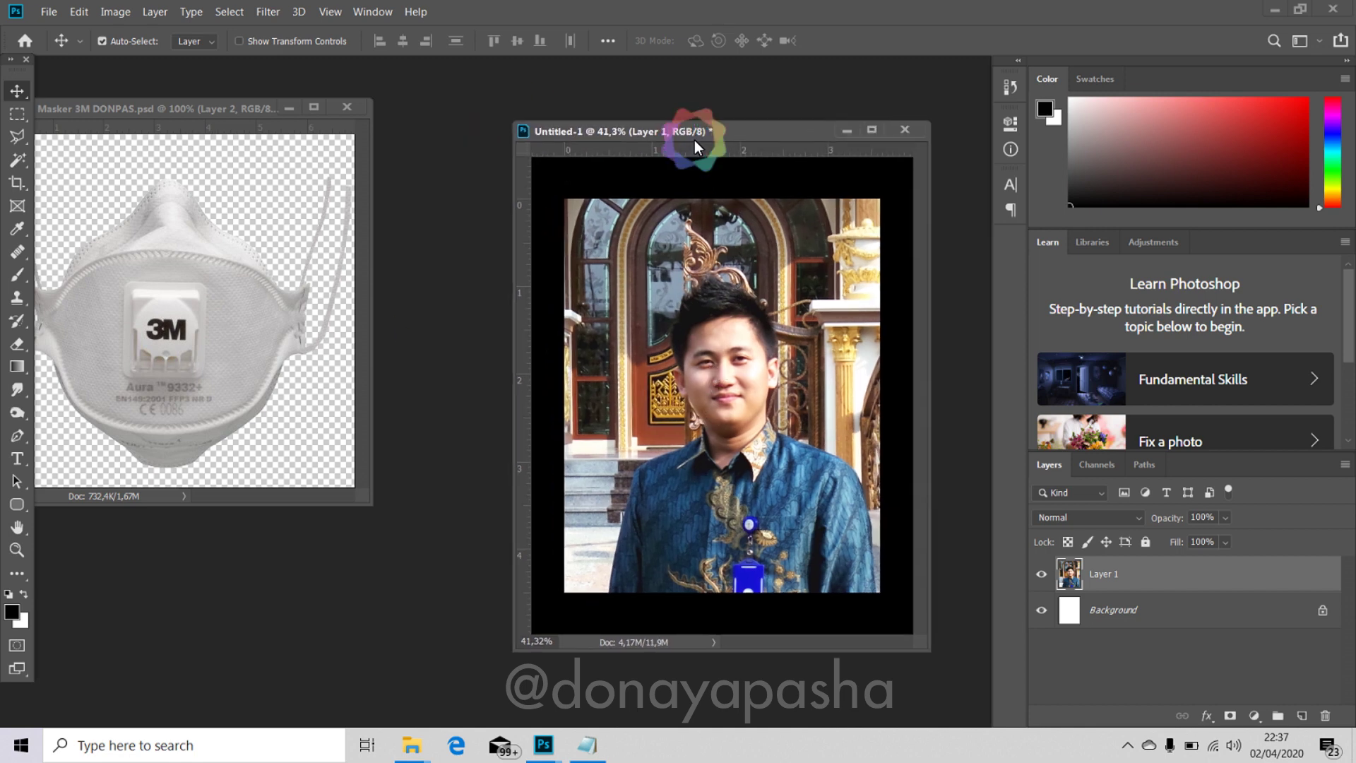
pyautogui.moveTo(237, 110); pyautogui.dragTo(307, 129)
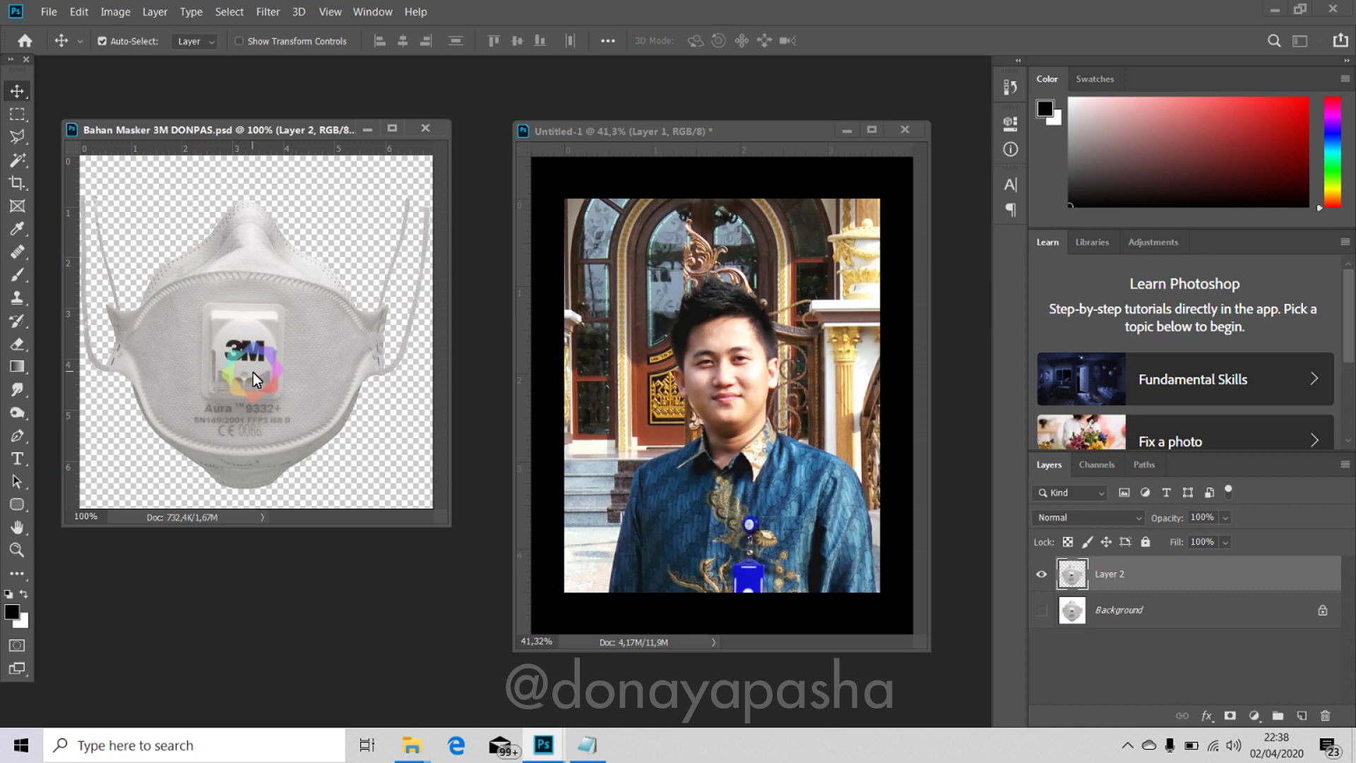
# Copy the 3M mask layer onto the man's face in the composite document with the Move tool and close the mask file.
pyautogui.click(19, 91)
pyautogui.click(20, 93)
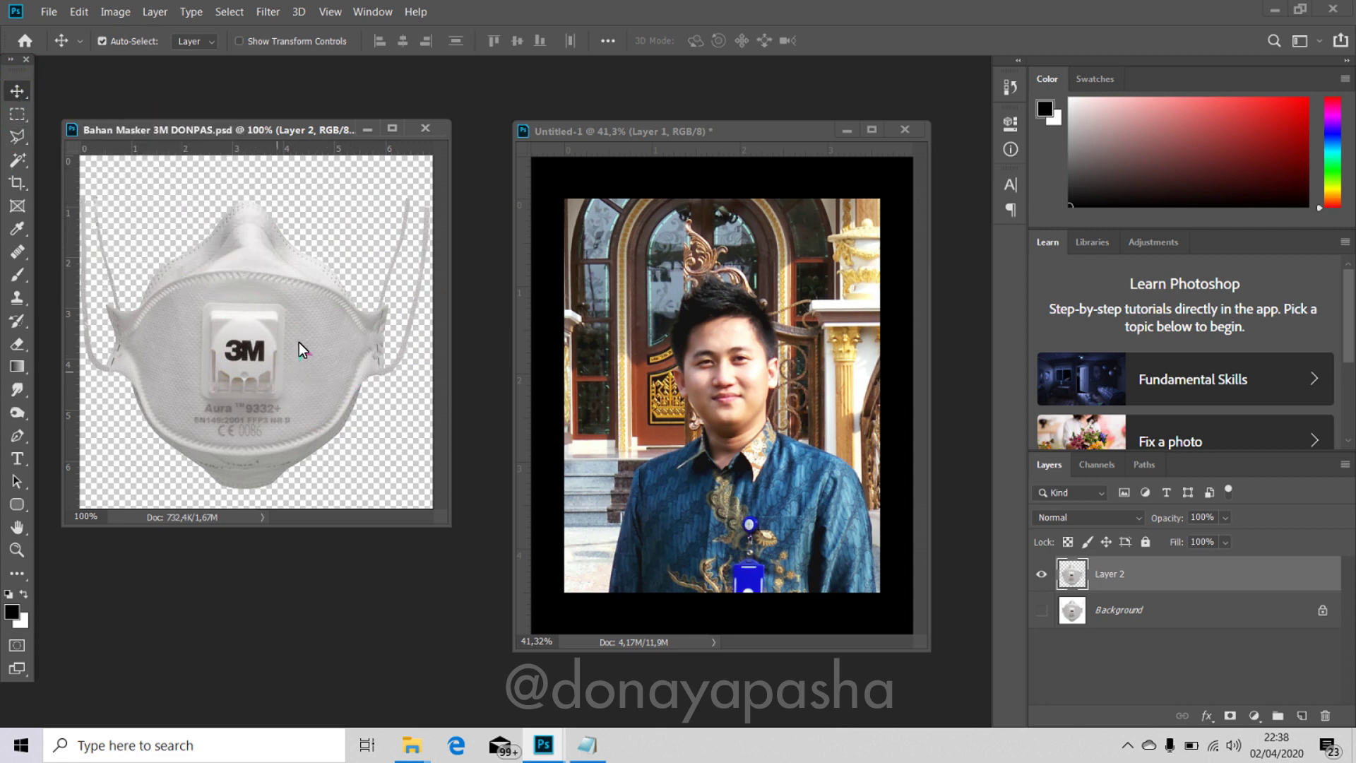
pyautogui.moveTo(295, 344)
pyautogui.mouseDown()
pyautogui.moveTo(309, 344)
pyautogui.moveTo(278, 363)
pyautogui.moveTo(253, 341)
pyautogui.moveTo(273, 352)
pyautogui.mouseUp()
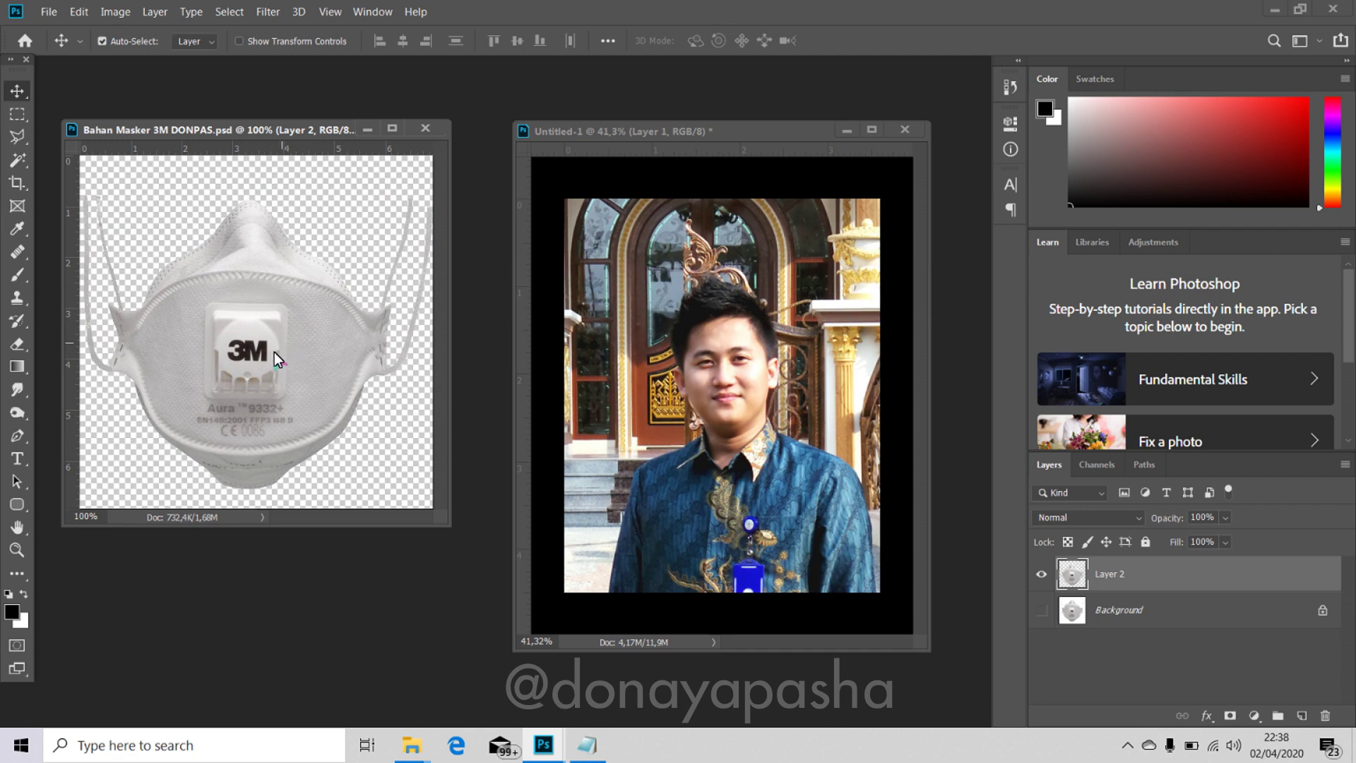
pyautogui.moveTo(253, 330); pyautogui.dragTo(718, 370)
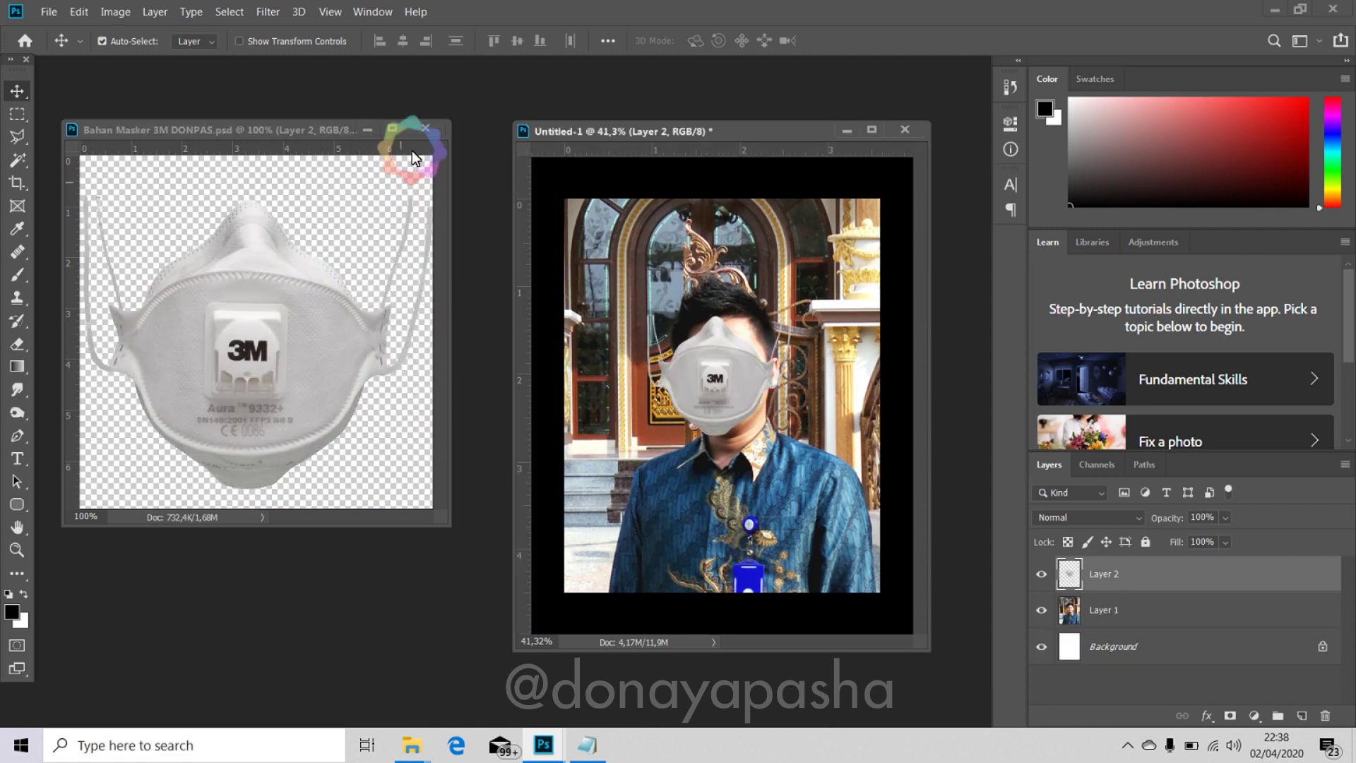
pyautogui.click(425, 129)
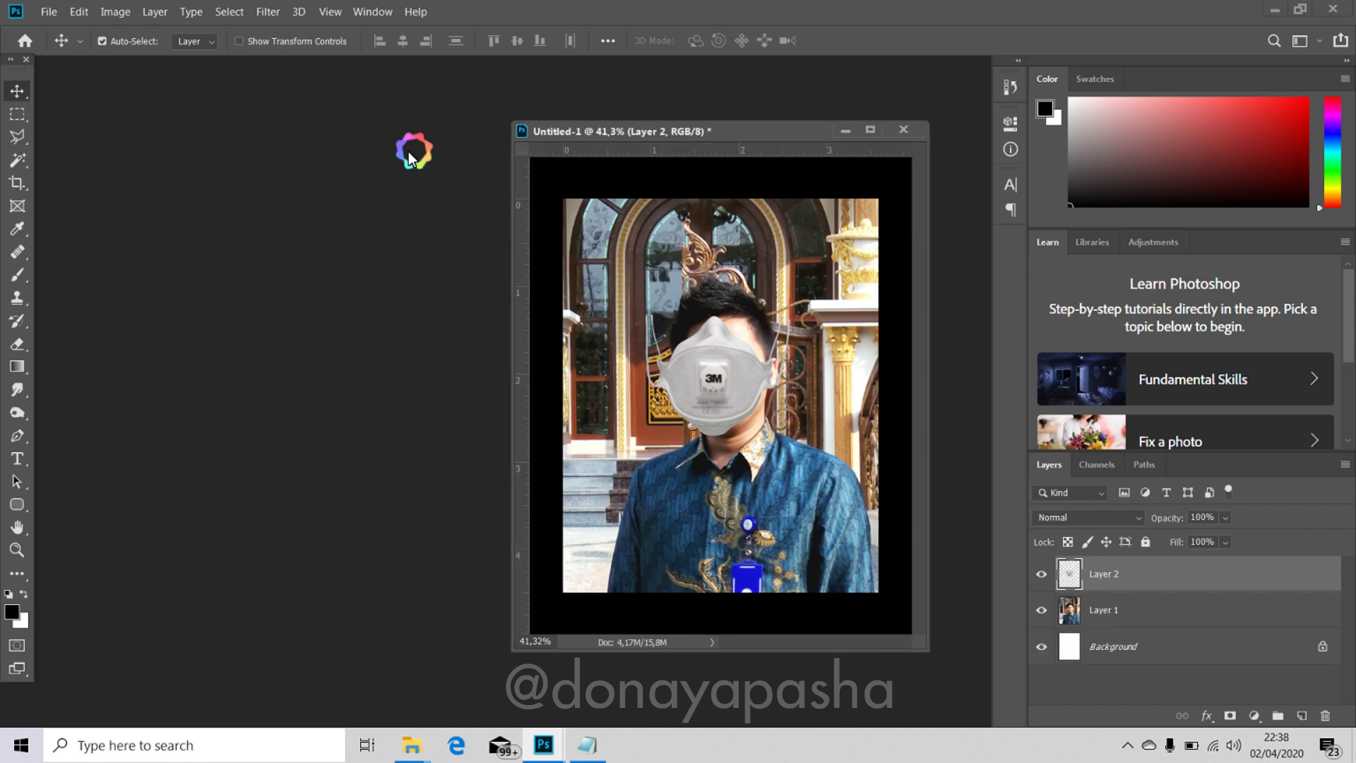
# Display the composite in full-screen mode with the menu bar and shift the mask layer slightly right to centre it over the man's face.
pyautogui.moveTo(408, 151); pyautogui.dragTo(400, 154)
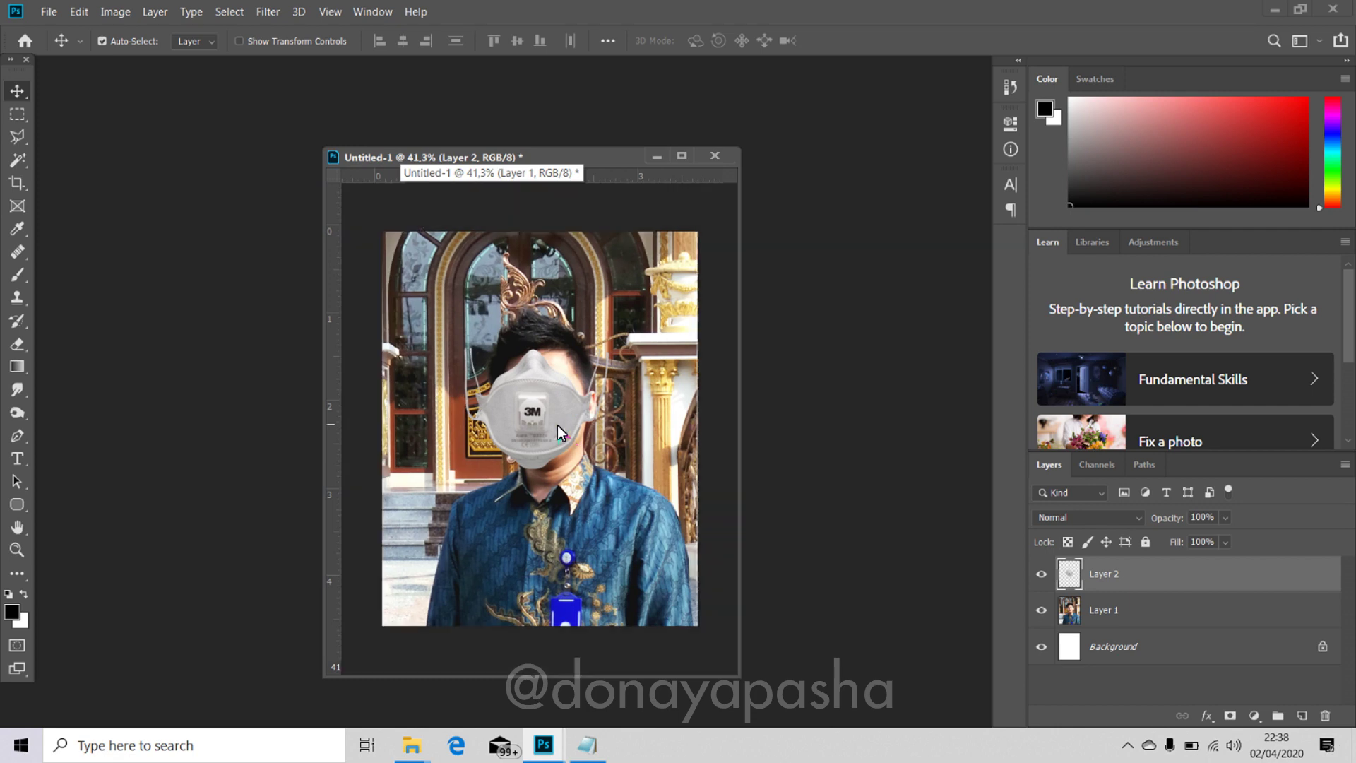
pyautogui.press('f')
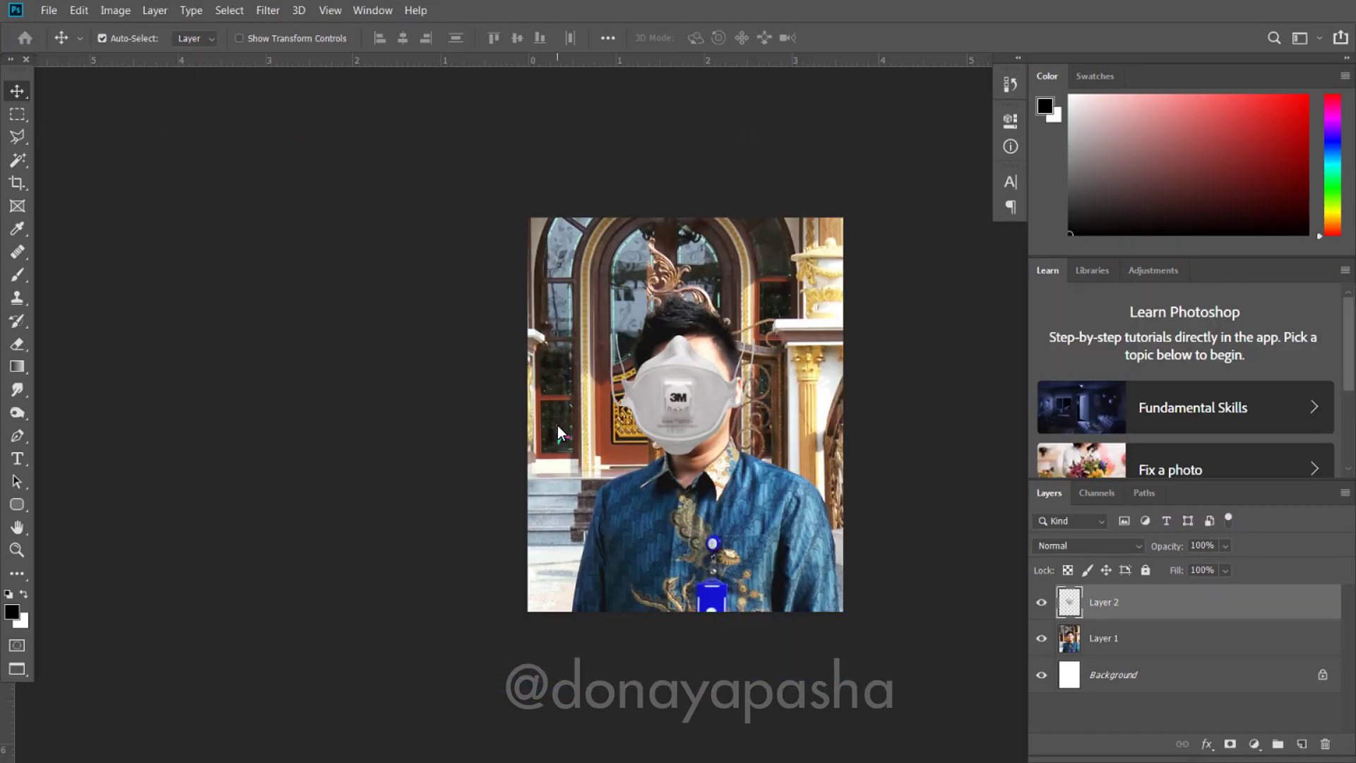
pyautogui.hotkey('ctrl', '+')
pyautogui.hotkey('ctrl', '+')
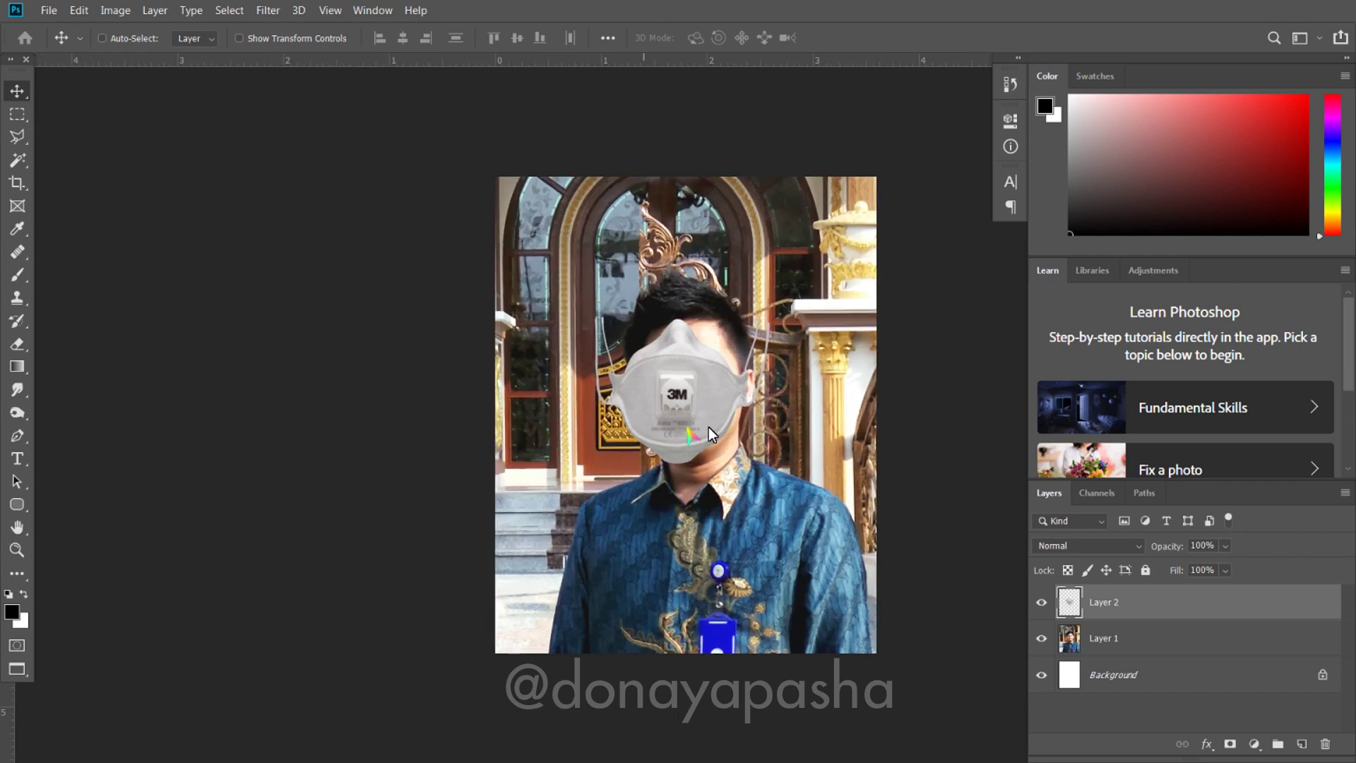
pyautogui.hotkey('ctrl', '+')
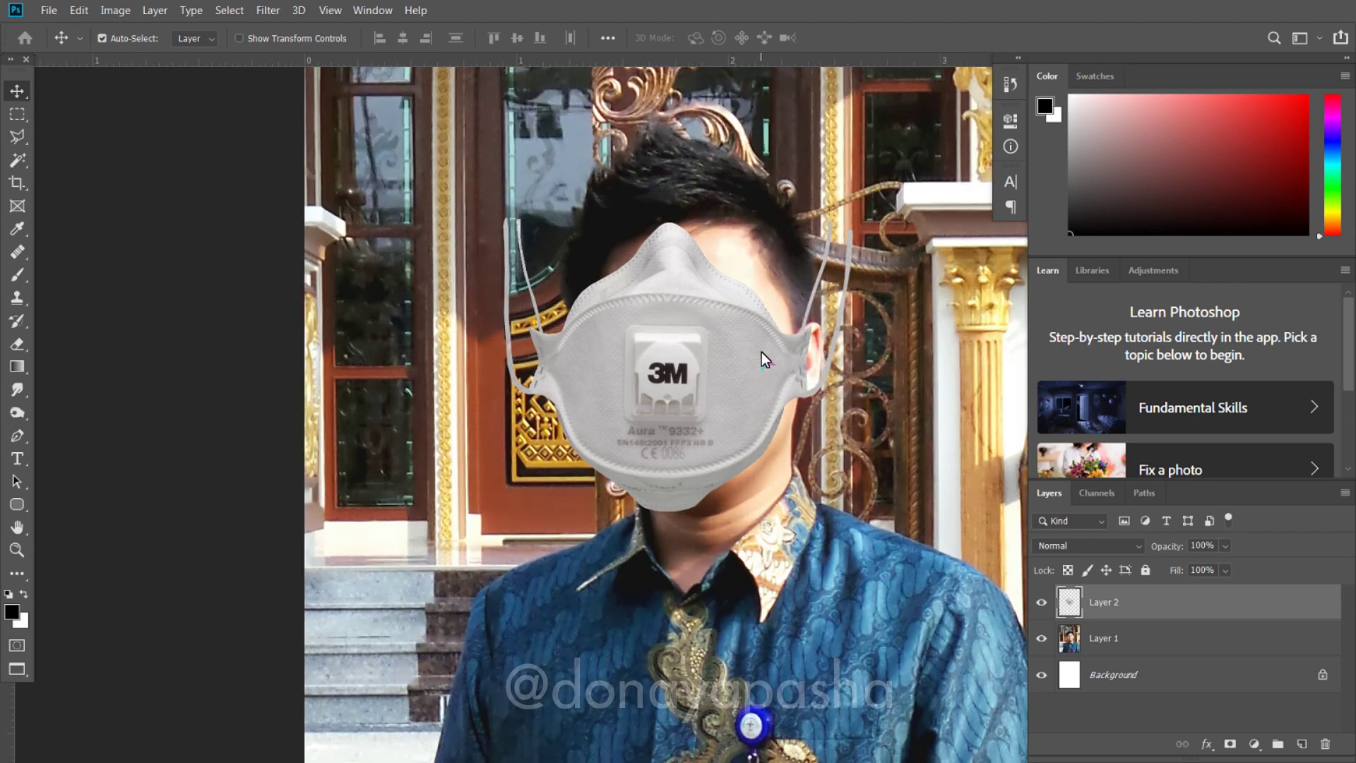
pyautogui.moveTo(762, 353); pyautogui.dragTo(650, 386)
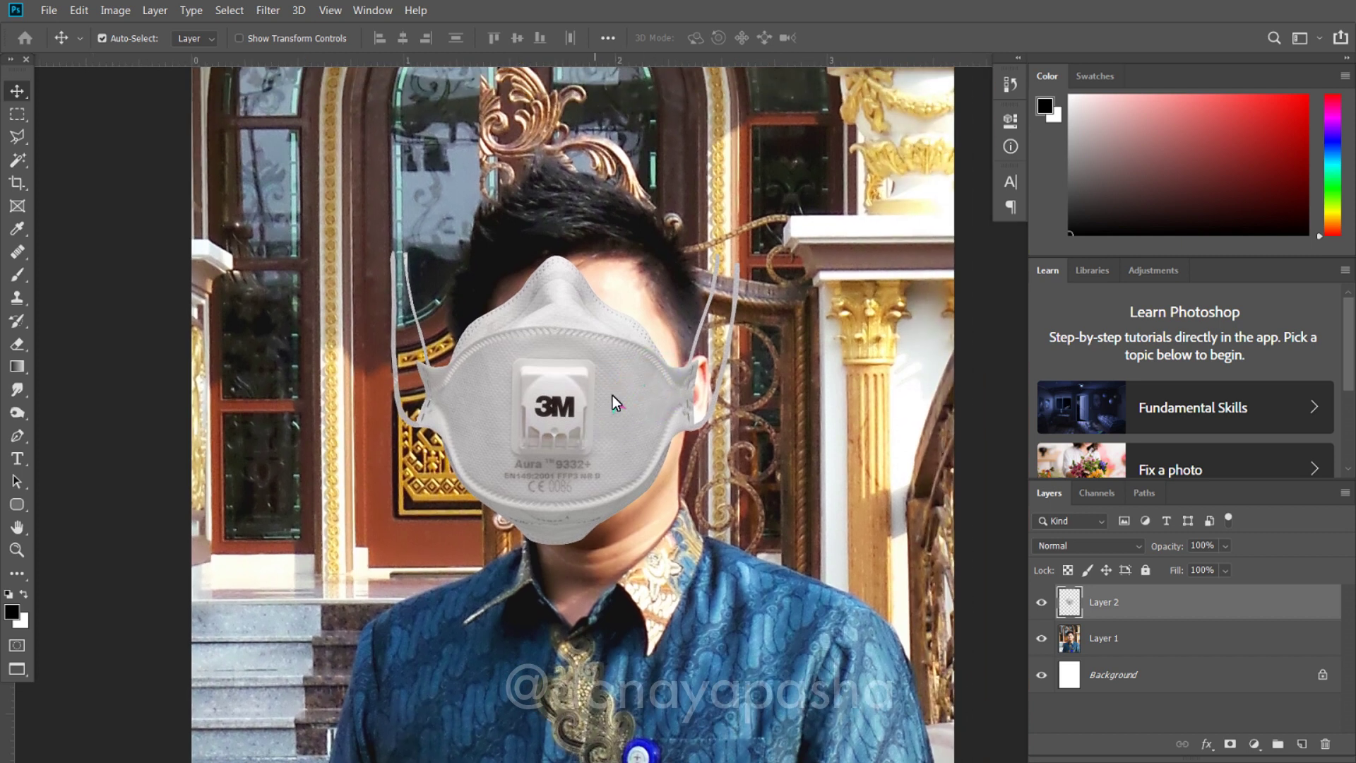
pyautogui.moveTo(681, 442); pyautogui.dragTo(617, 396)
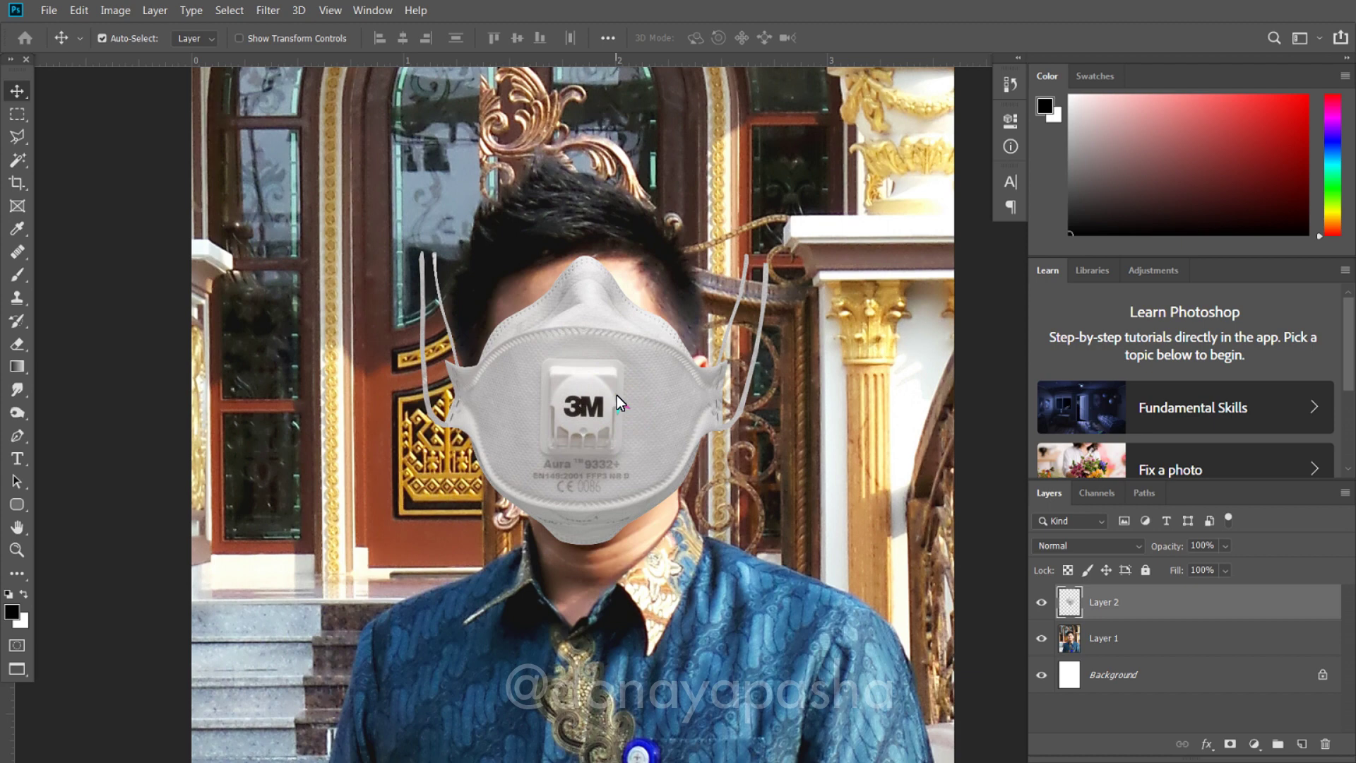
# Erase the elastic straps on both sides of the mask with the Eraser and move the mask slightly down on the face.
pyautogui.scroll(1, 605, 407)
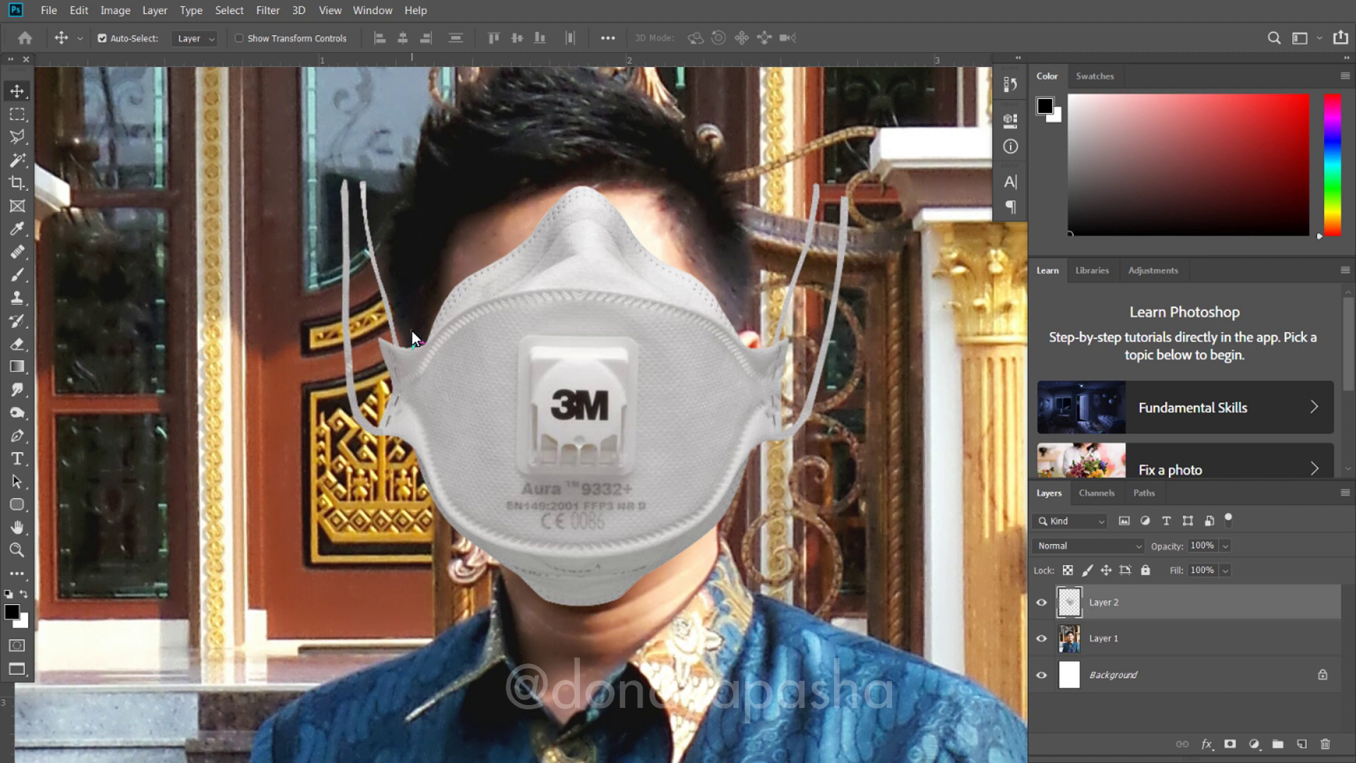
pyautogui.press('e')
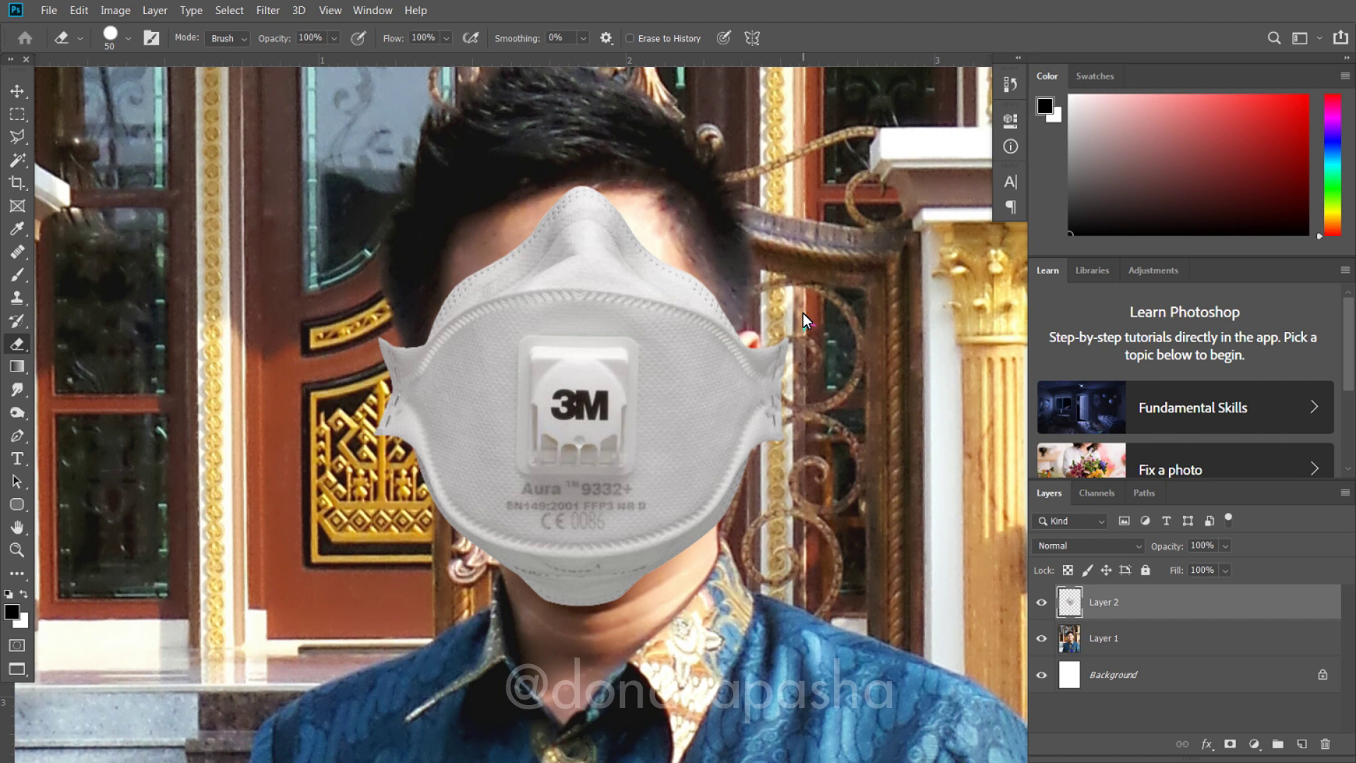
pyautogui.press('v')
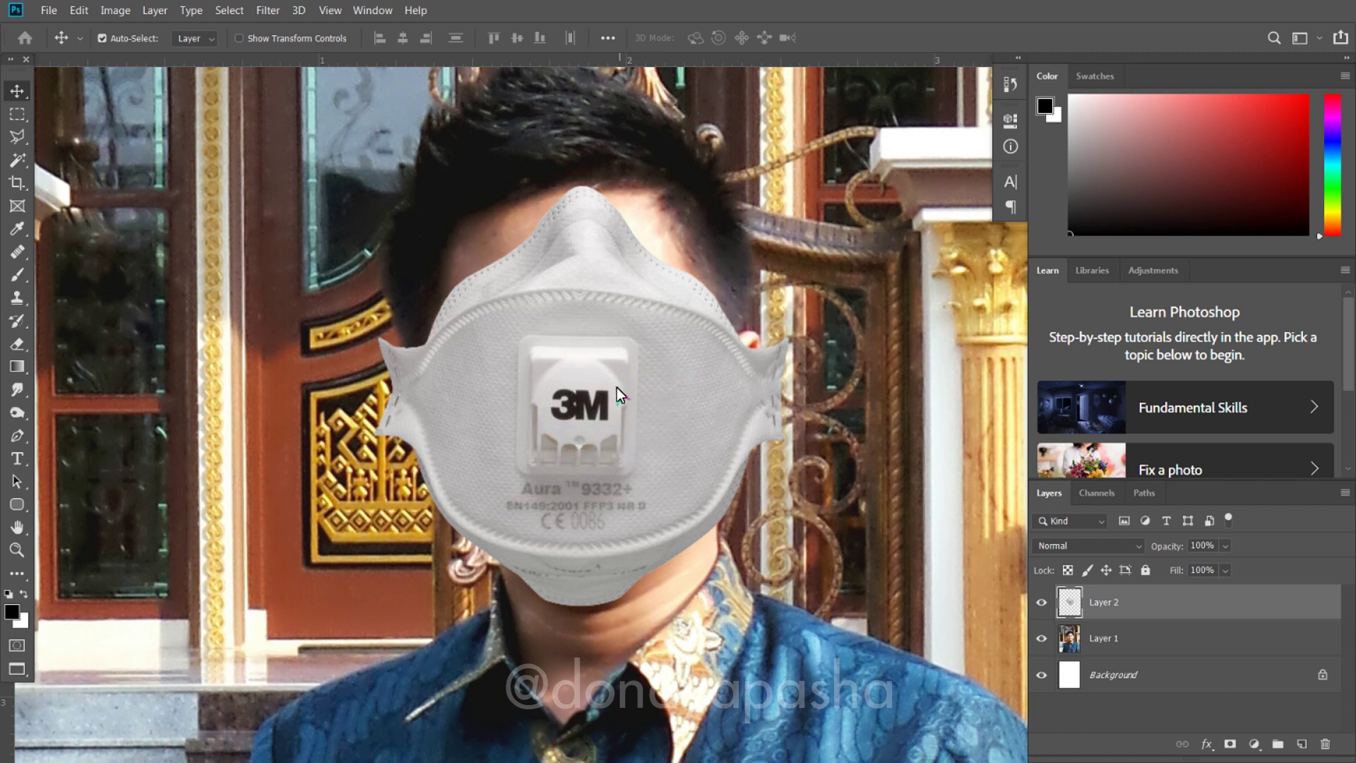
pyautogui.moveTo(625, 378); pyautogui.dragTo(621, 407)
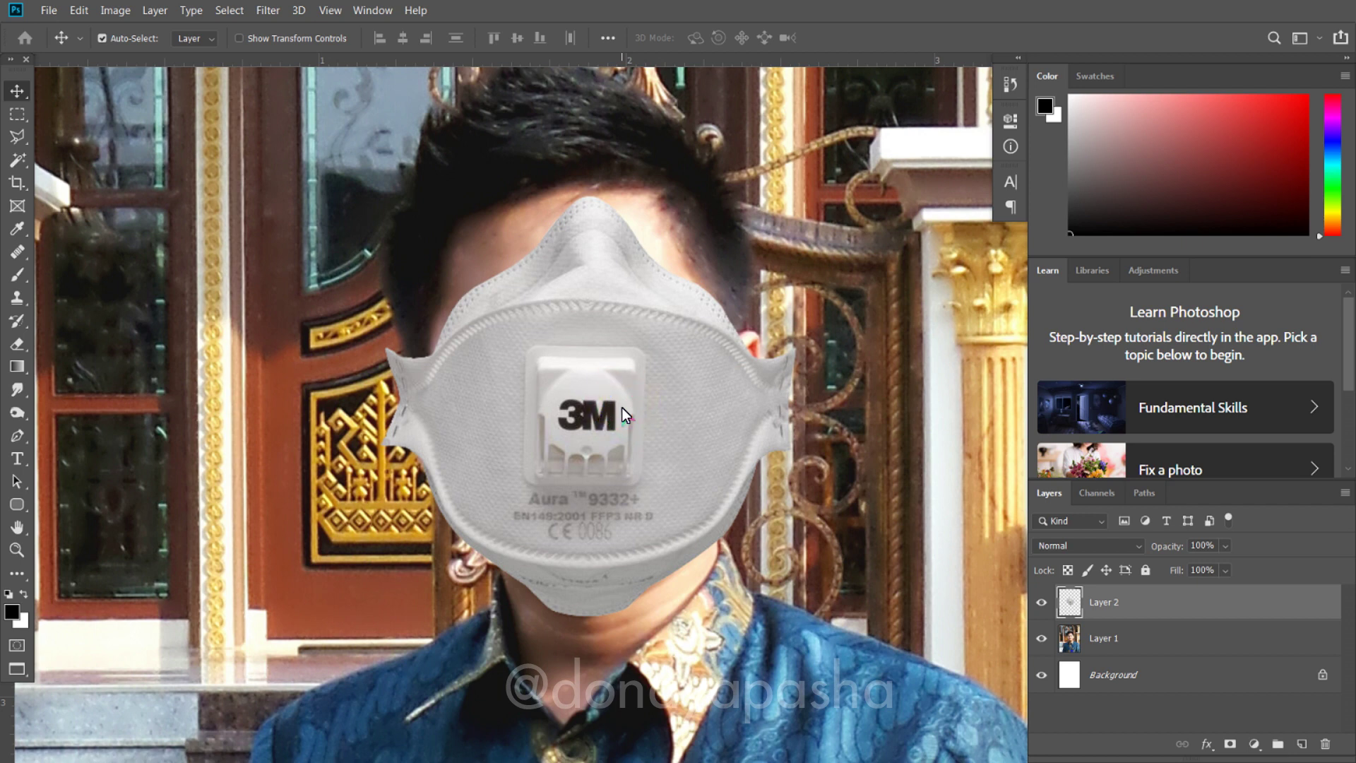
pyautogui.hotkey('ctrl', 't')
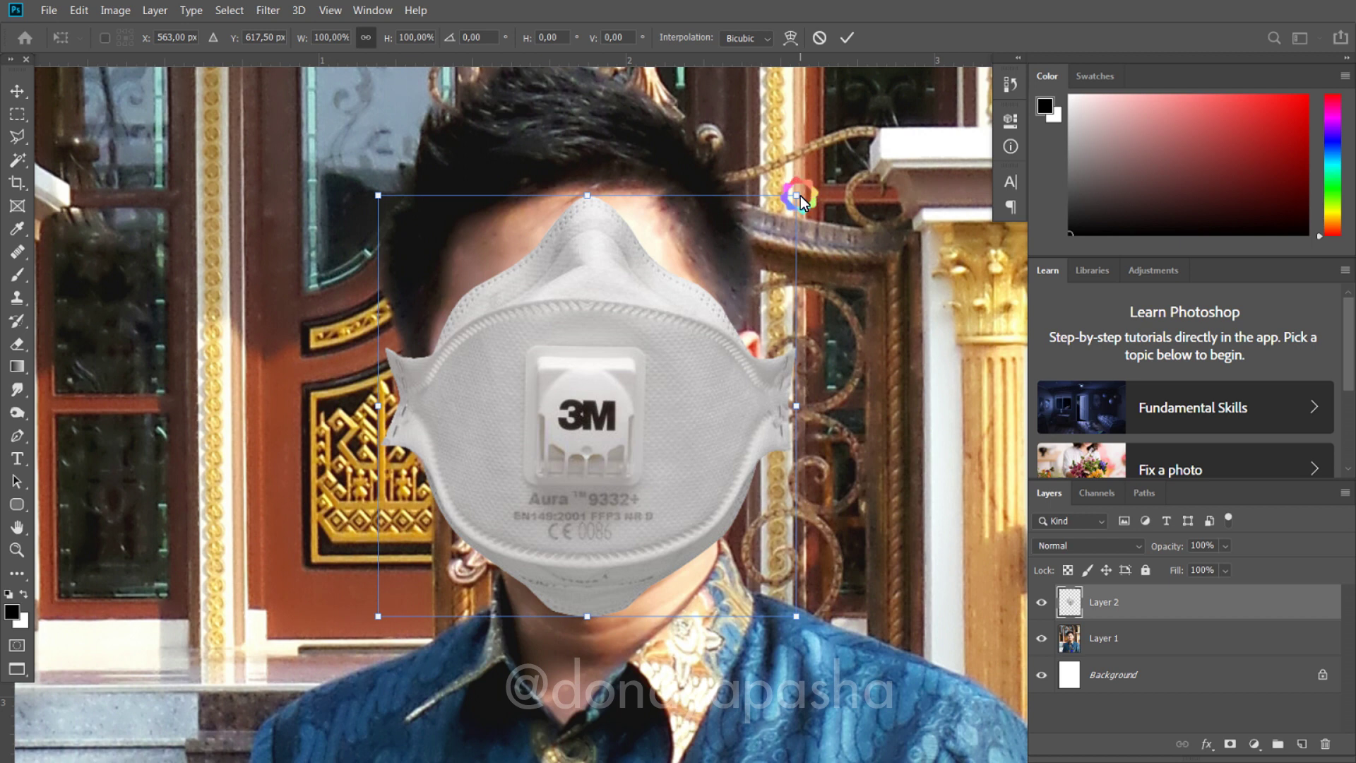
pyautogui.moveTo(797, 196); pyautogui.dragTo(760, 206)
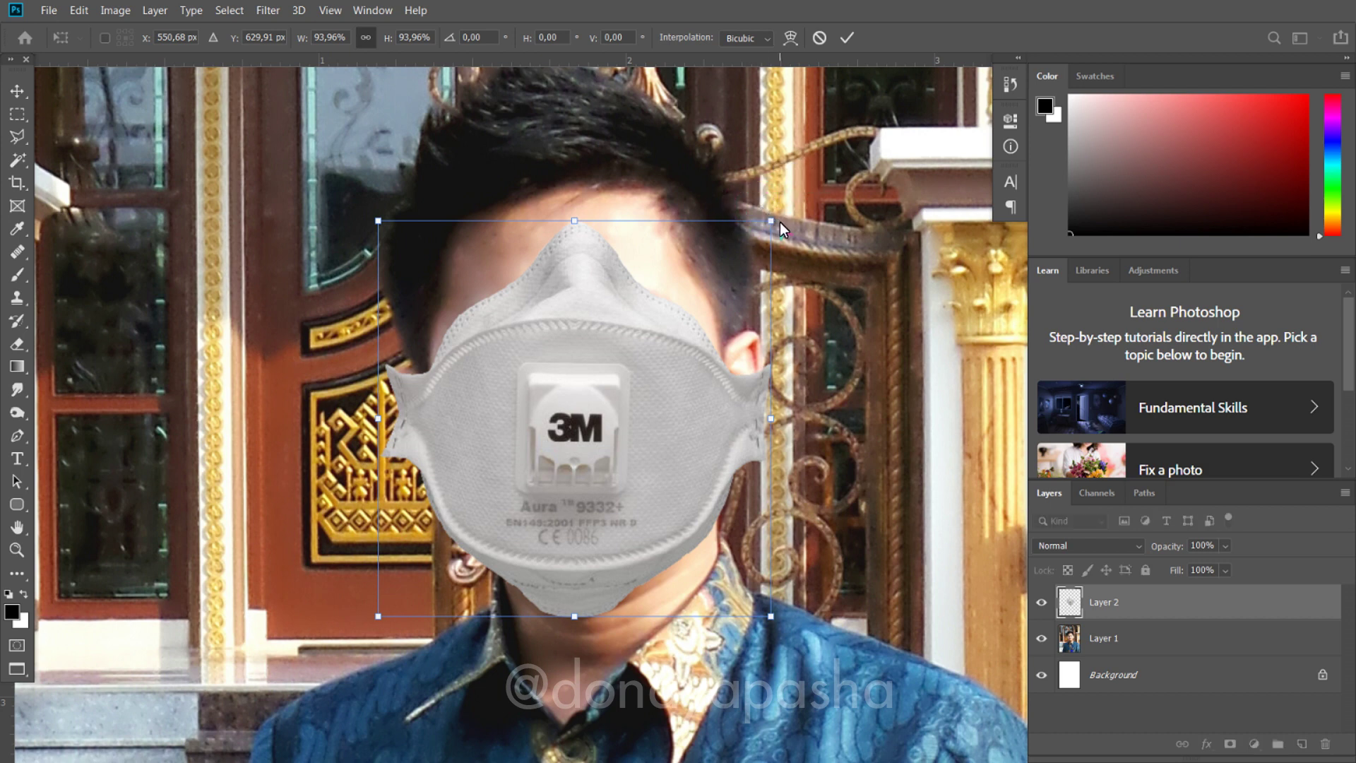
pyautogui.moveTo(775, 222)
pyautogui.mouseDown()
pyautogui.moveTo(805, 179)
pyautogui.moveTo(747, 256)
pyautogui.moveTo(806, 180)
pyautogui.moveTo(680, 306)
pyautogui.moveTo(773, 185)
pyautogui.moveTo(750, 233)
pyautogui.moveTo(630, 258)
pyautogui.moveTo(794, 298)
pyautogui.moveTo(647, 204)
pyautogui.moveTo(692, 244)
pyautogui.moveTo(690, 194)
pyautogui.moveTo(687, 294)
pyautogui.moveTo(732, 205)
pyautogui.moveTo(760, 217)
pyautogui.moveTo(757, 207)
pyautogui.moveTo(726, 274)
pyautogui.moveTo(773, 231)
pyautogui.mouseUp()
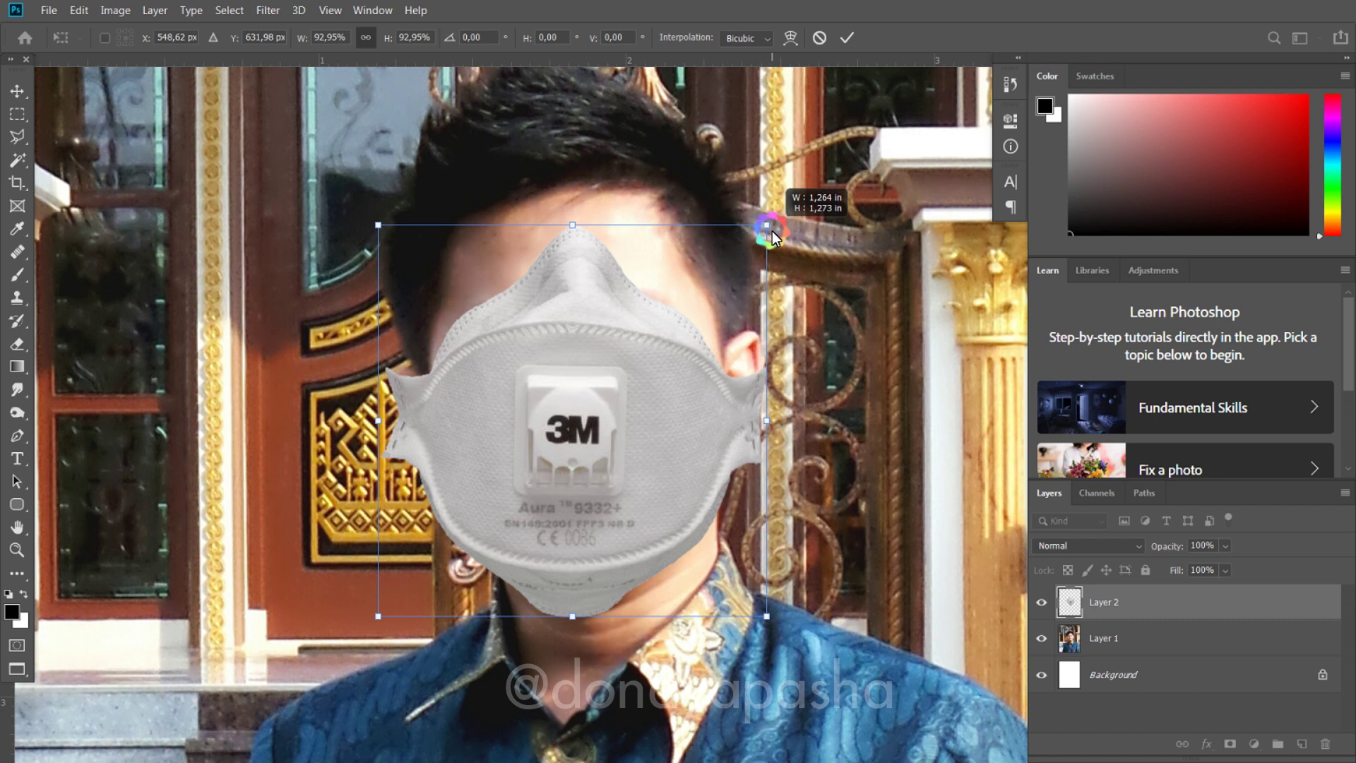
pyautogui.moveTo(773, 232); pyautogui.dragTo(743, 210)
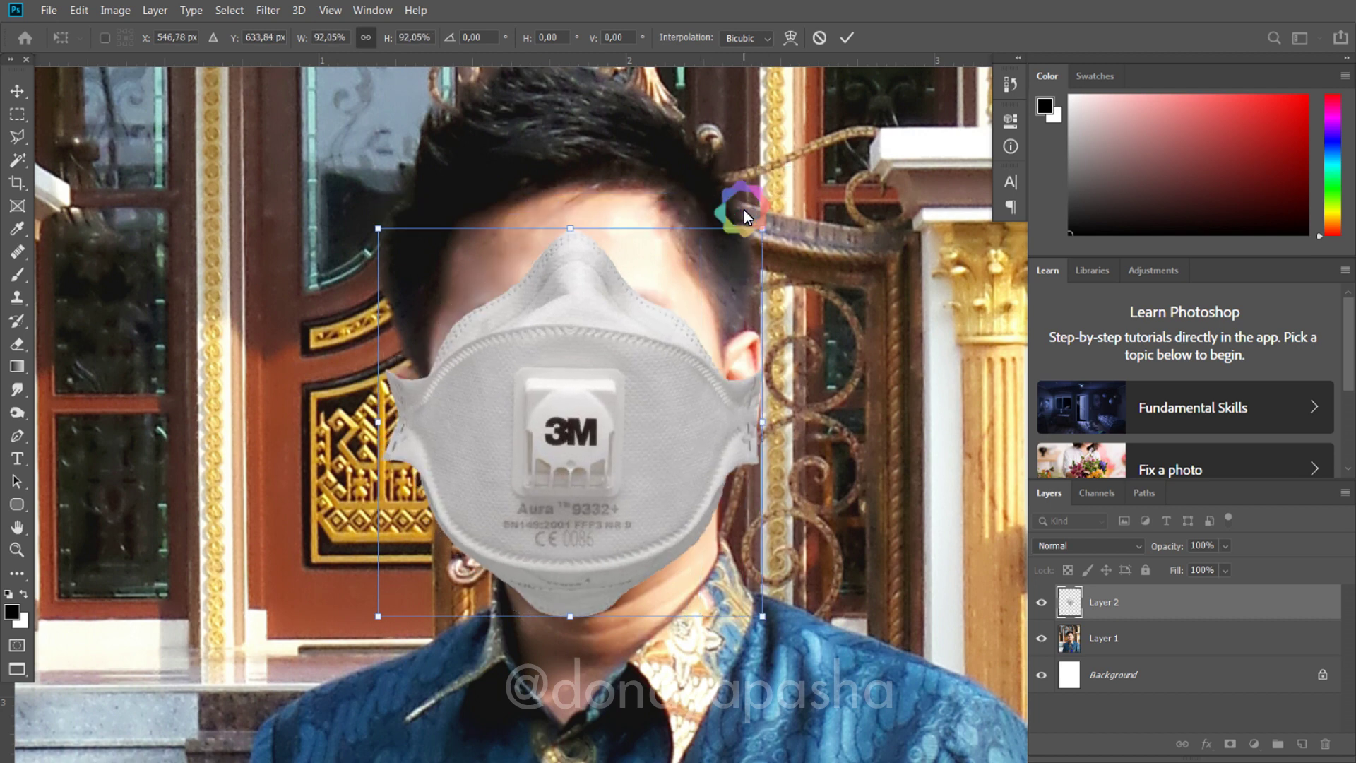
pyautogui.click(819, 39)
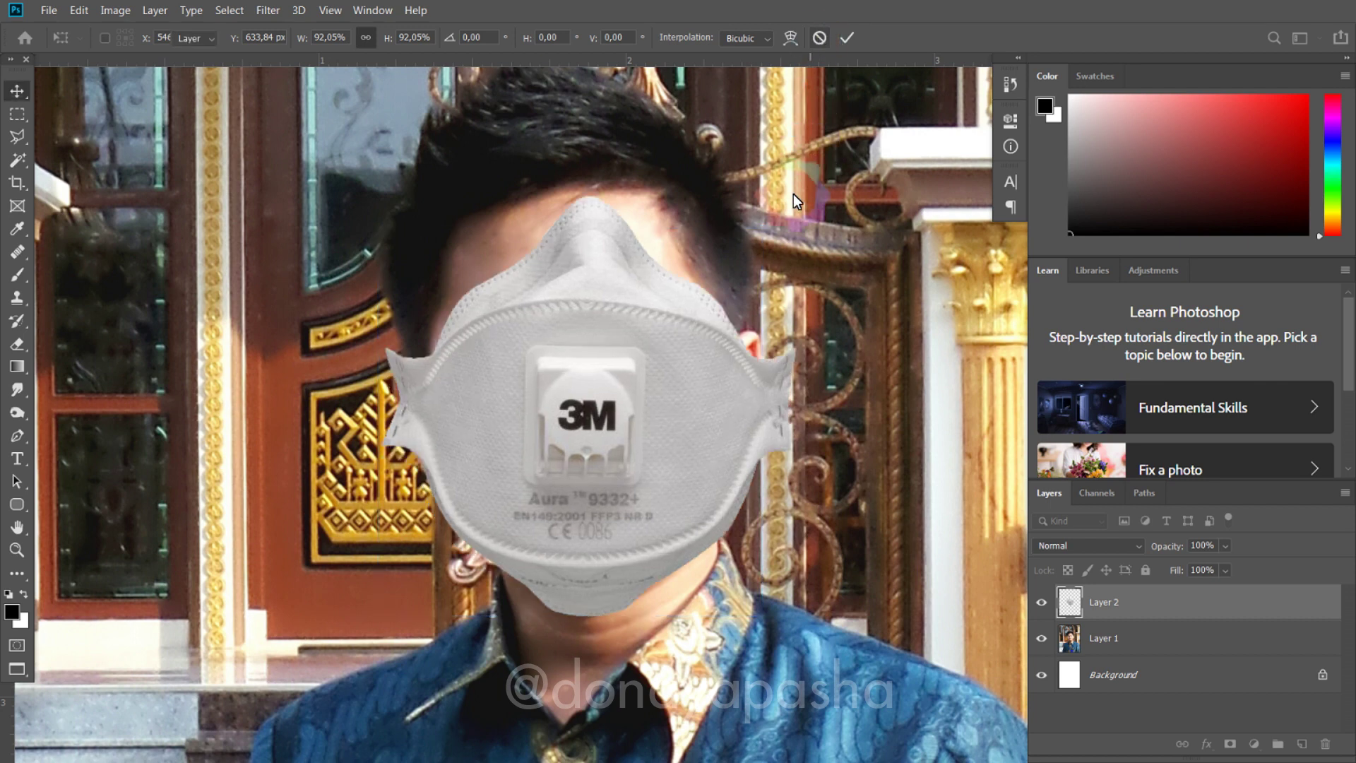
# Scale the mask layer proportionally to about 61.3% with Free Transform and place it over the man's nose and mouth.
pyautogui.hotkey('ctrl', 't')
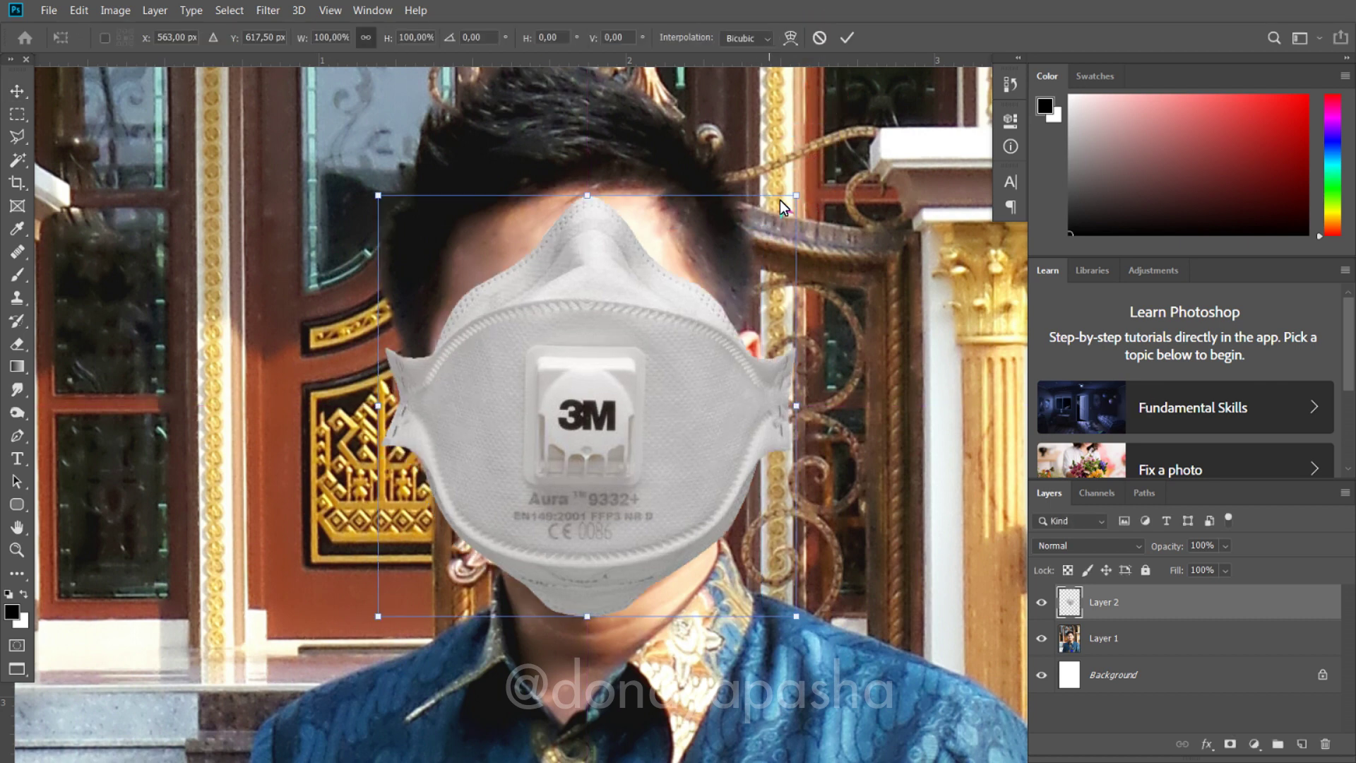
pyautogui.moveTo(779, 217); pyautogui.dragTo(629, 351)
pyautogui.moveTo(567, 459); pyautogui.dragTo(624, 448)
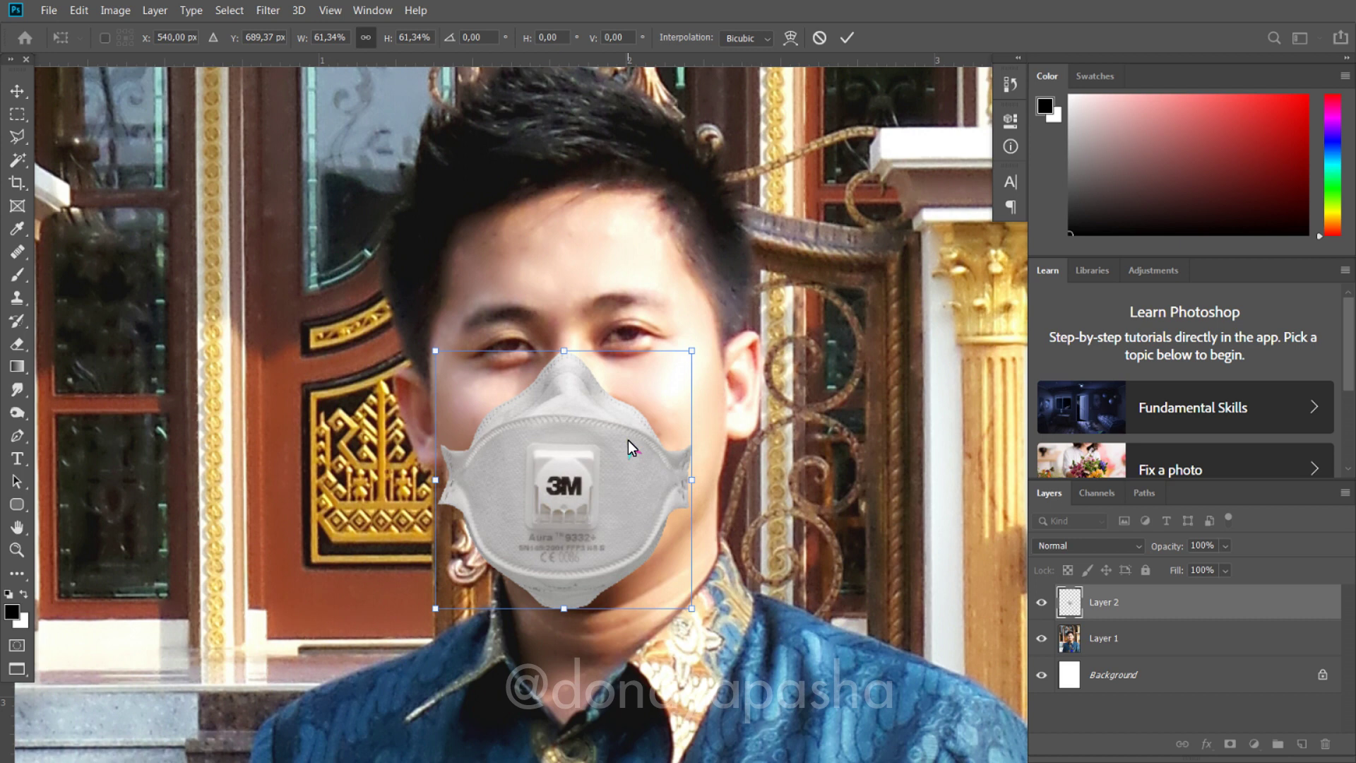
pyautogui.moveTo(617, 435)
pyautogui.mouseDown()
pyautogui.moveTo(642, 423)
pyautogui.moveTo(615, 425)
pyautogui.mouseUp()
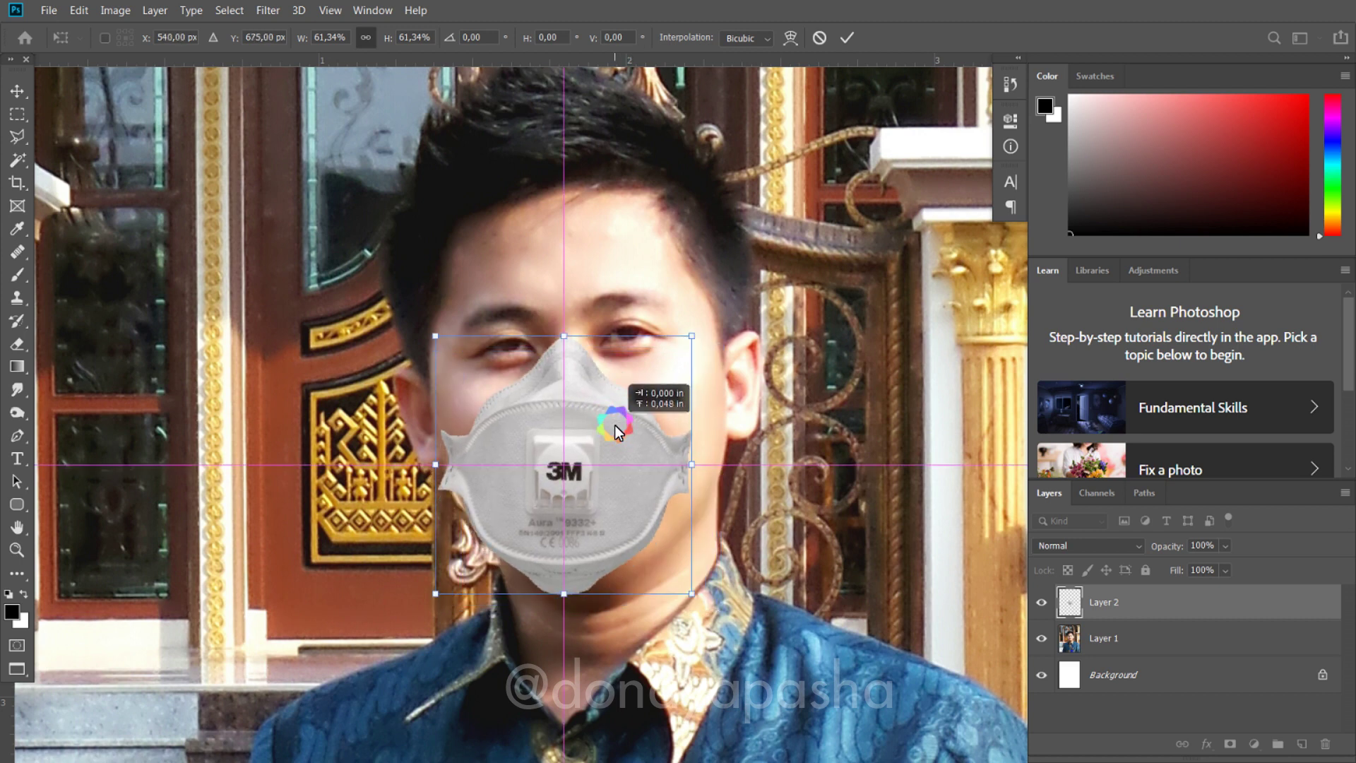
pyautogui.moveTo(615, 425); pyautogui.dragTo(616, 434)
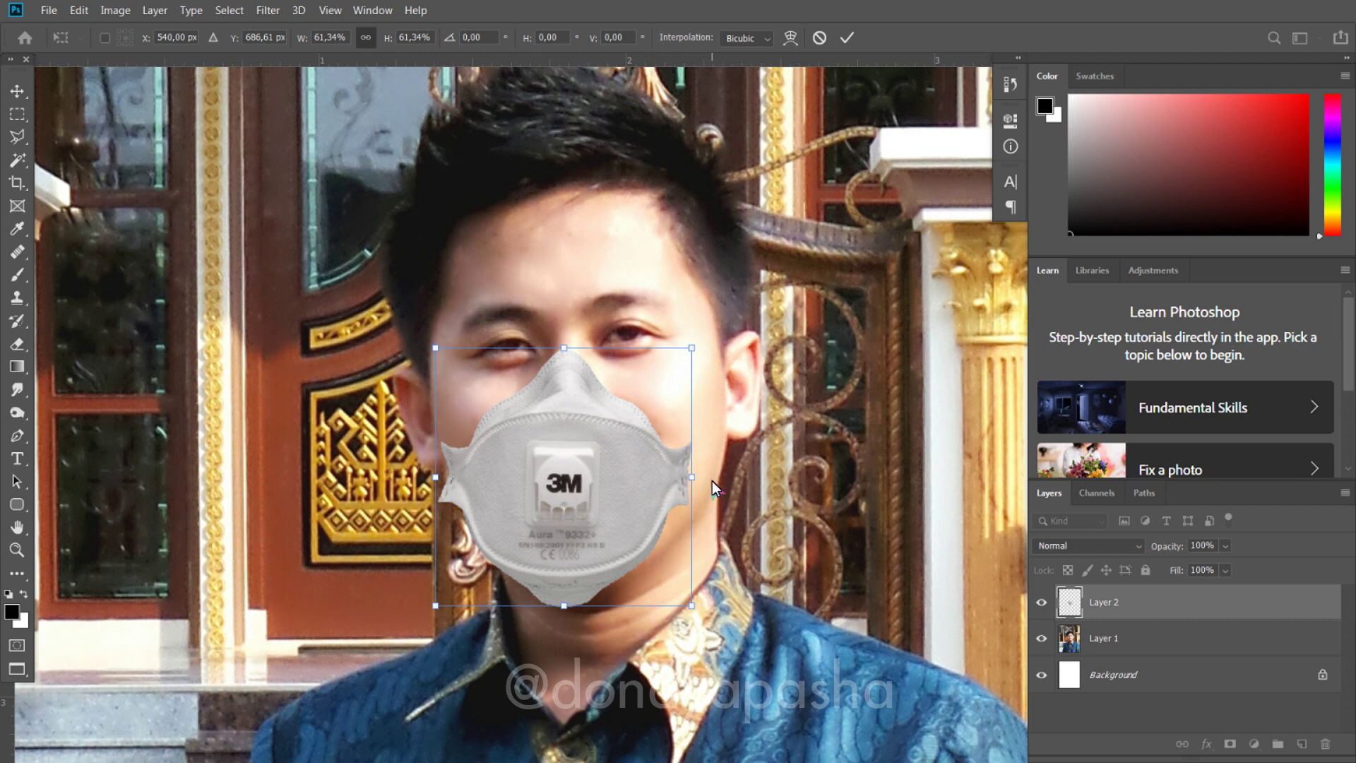
# Rotate the mask to about -7.7° to follow the tilt of the head and shift it slightly right over the mouth.
pyautogui.moveTo(715, 480); pyautogui.dragTo(719, 461)
pyautogui.moveTo(633, 467); pyautogui.dragTo(649, 467)
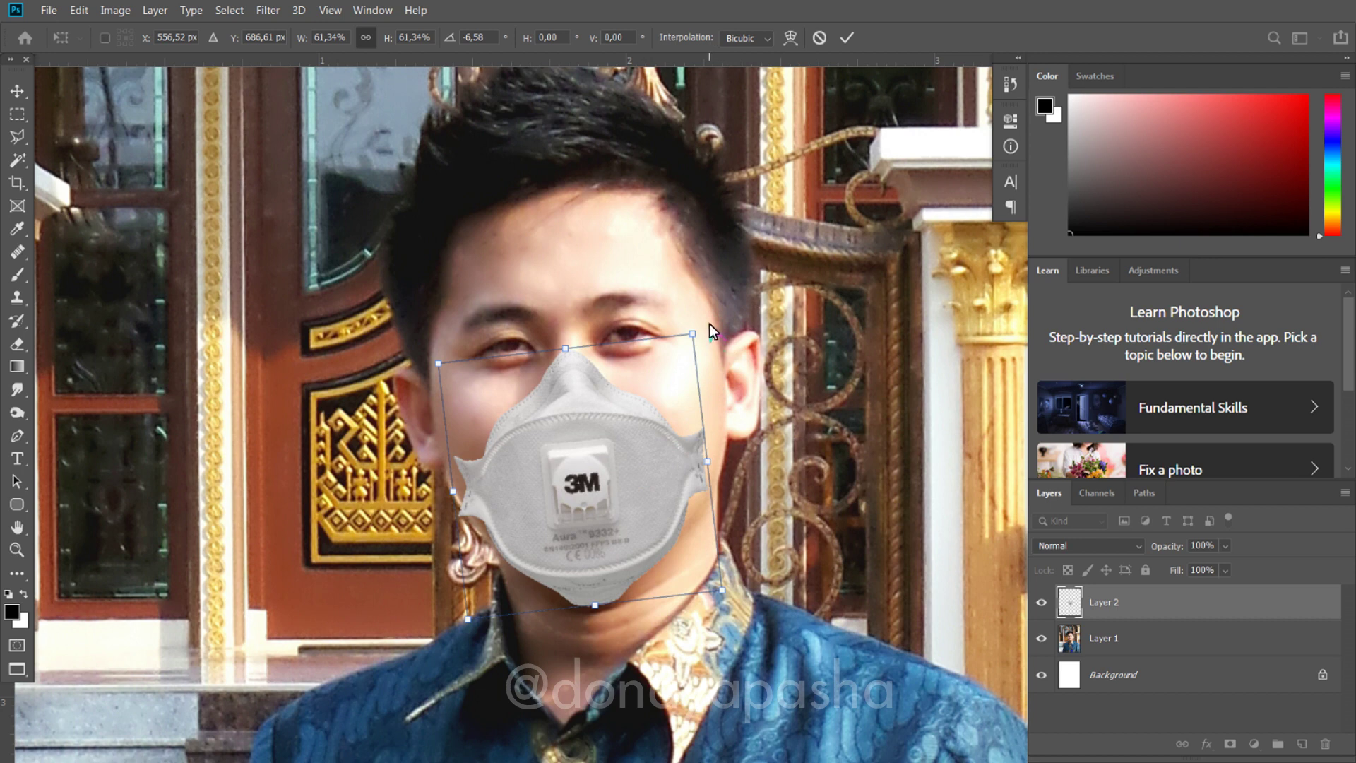
pyautogui.moveTo(709, 323); pyautogui.dragTo(704, 320)
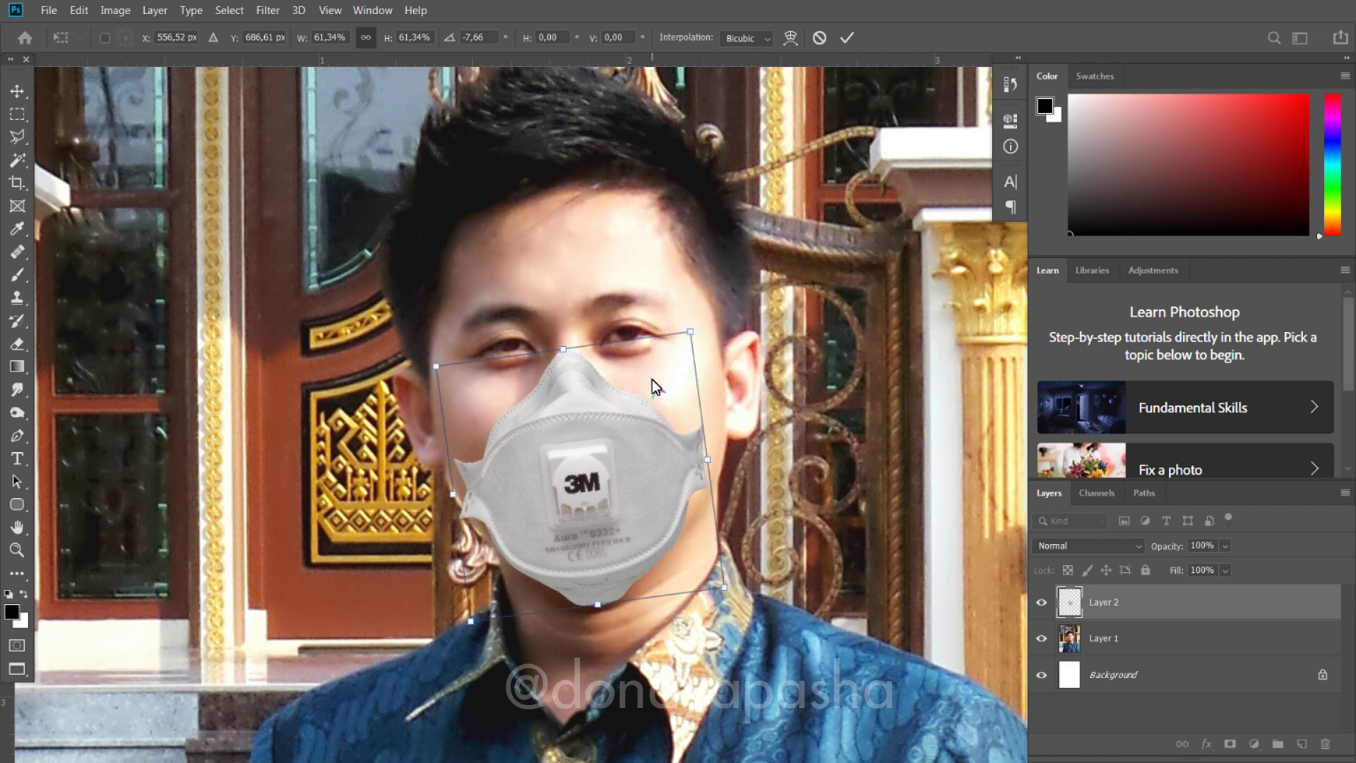
pyautogui.moveTo(644, 433); pyautogui.dragTo(645, 435)
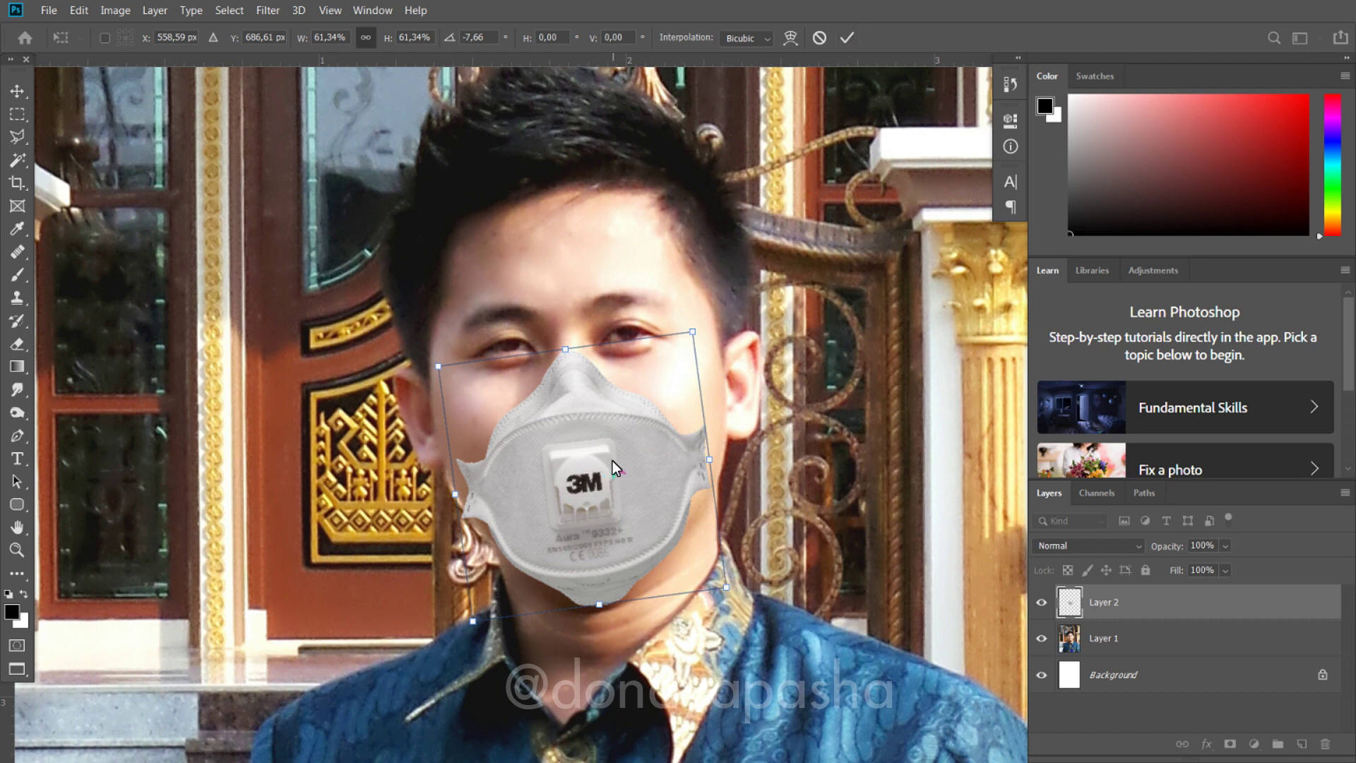
# Switch the mask's transform to Warp.
pyautogui.rightClick(586, 432)
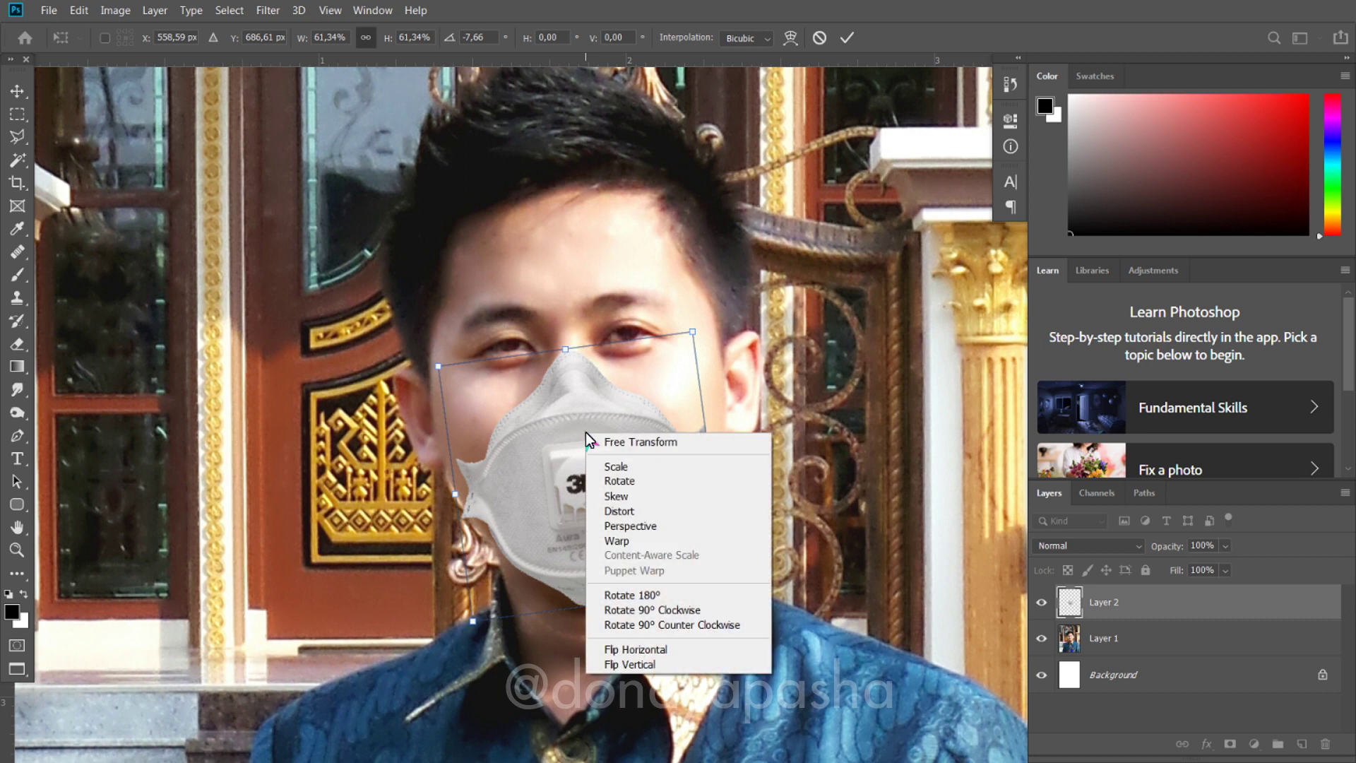
pyautogui.click(645, 541)
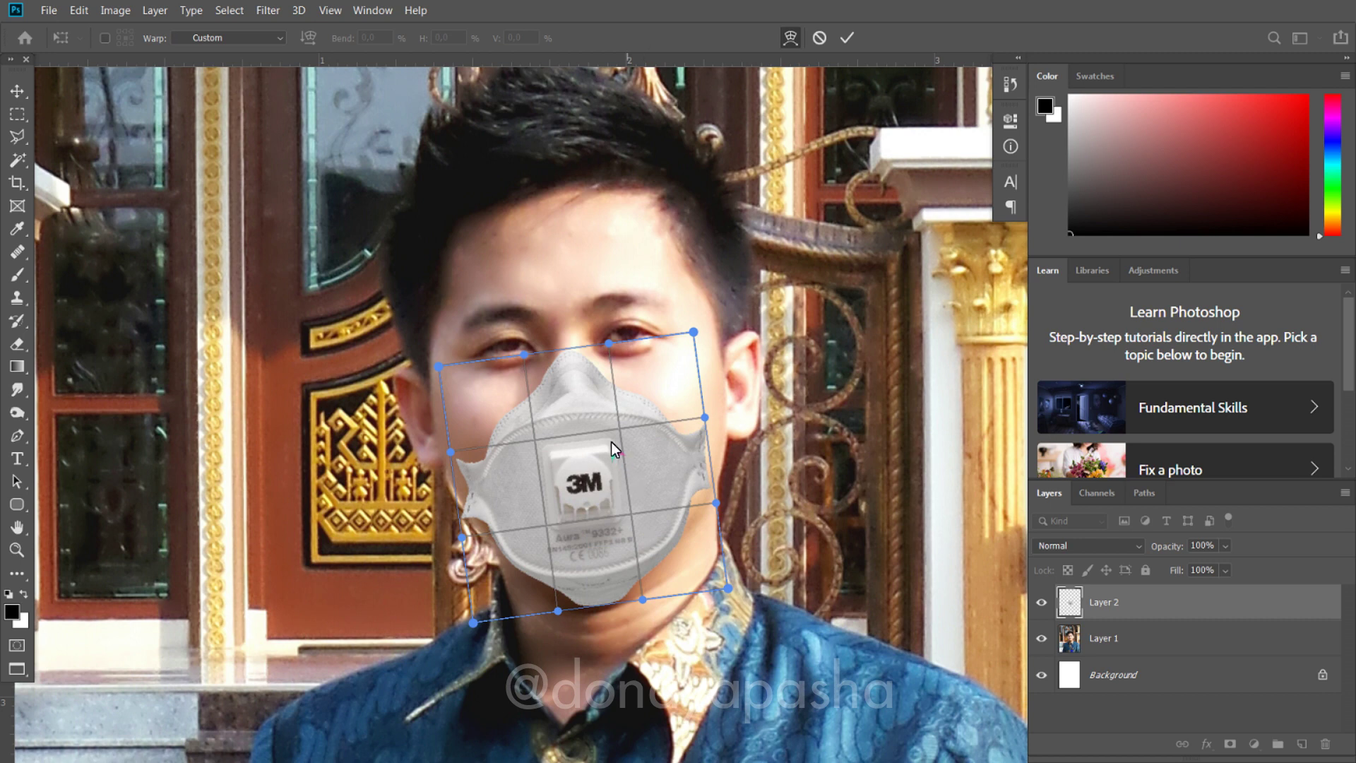